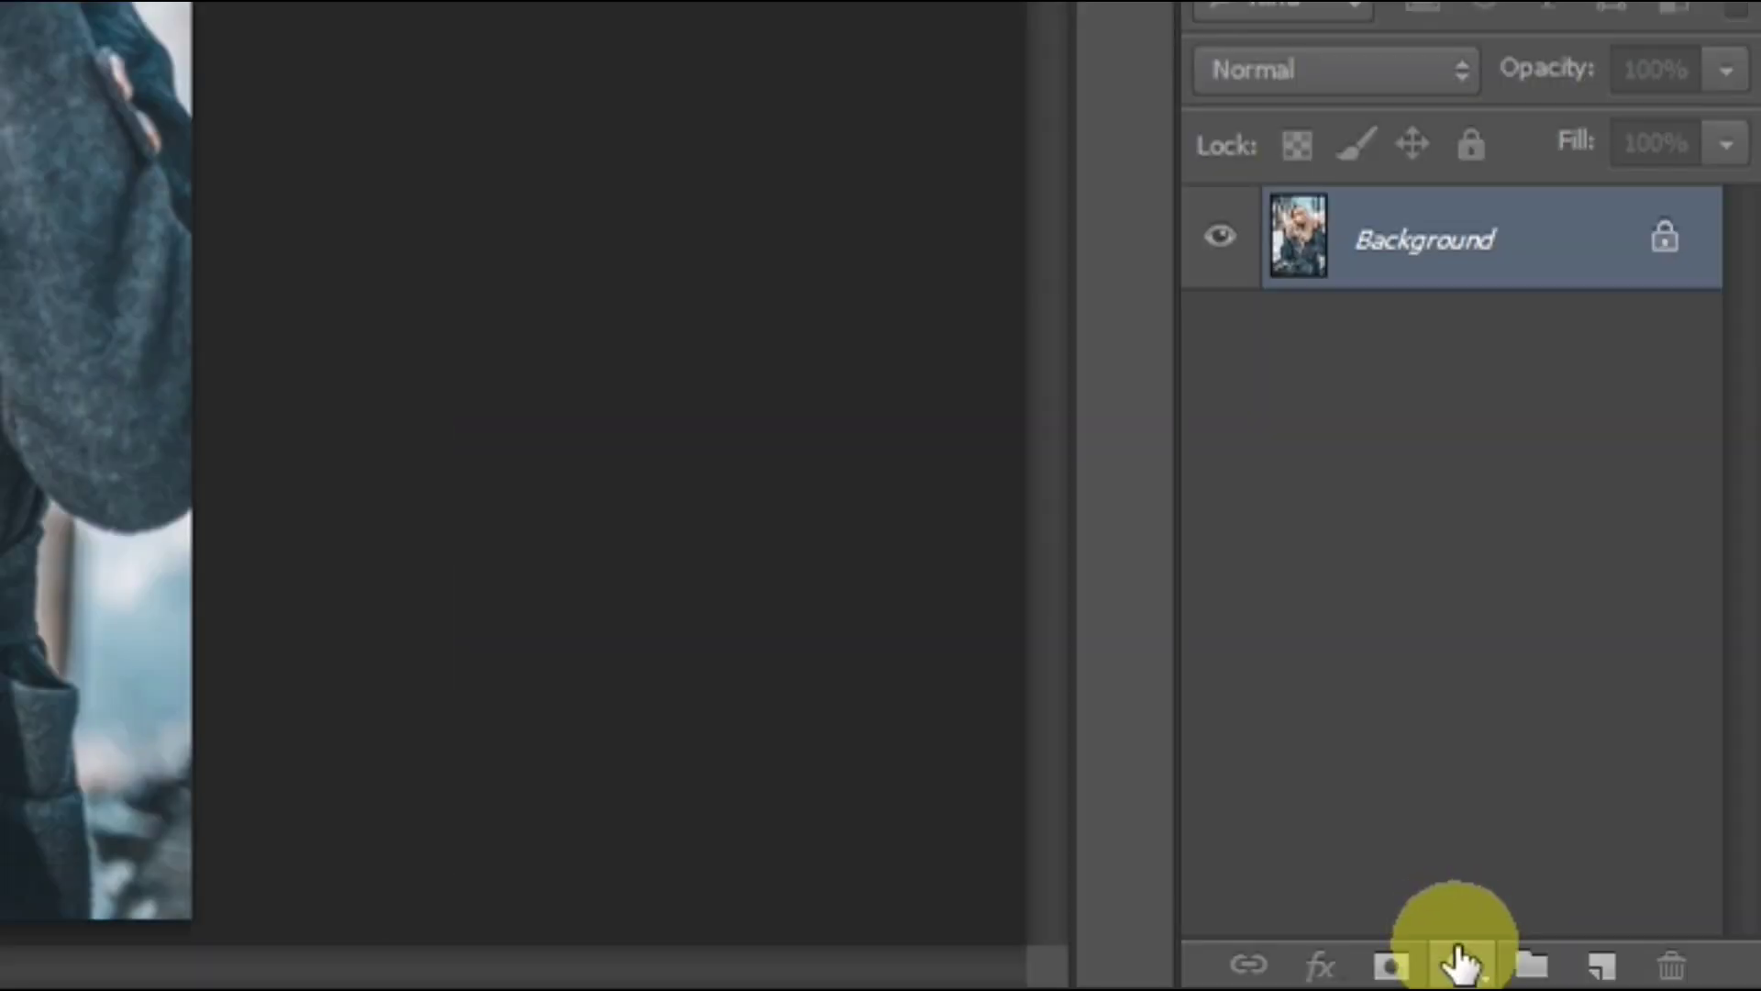
Bring up the adjustment layer menu from the Layers panel for the portrait.
click(1614, 952)
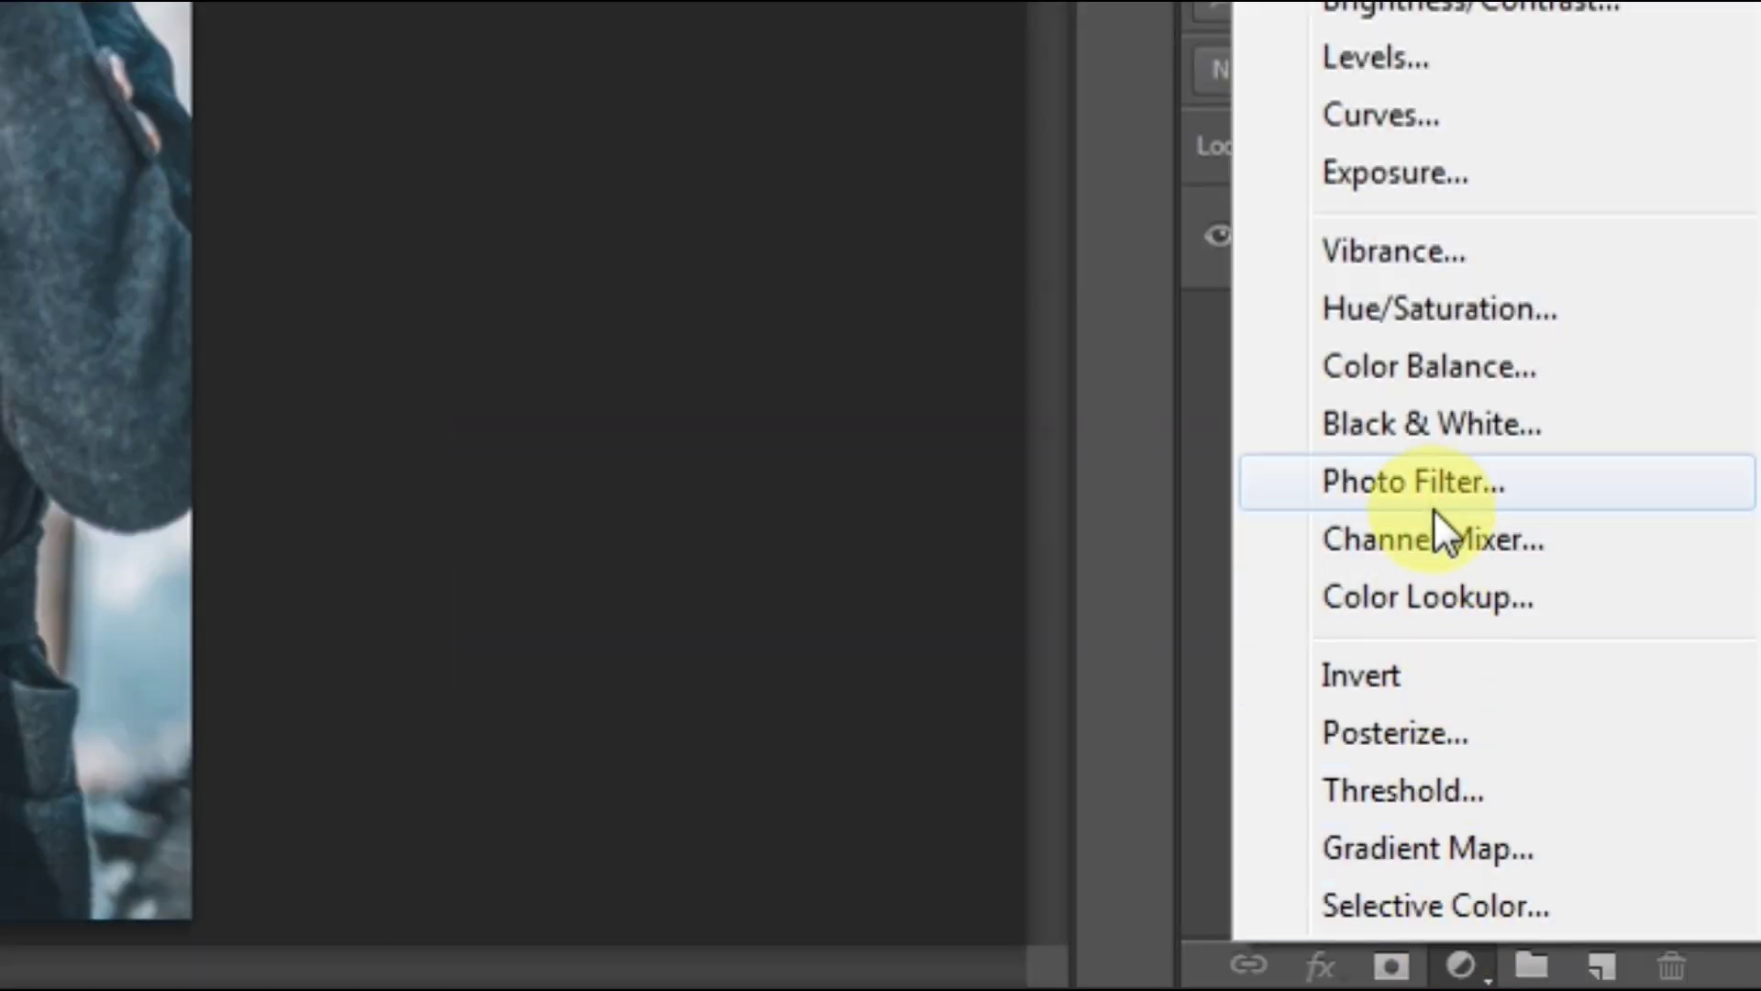
Add a Channel Mixer layer and set the Green output to Green 0, Blue 100.
click(1434, 534)
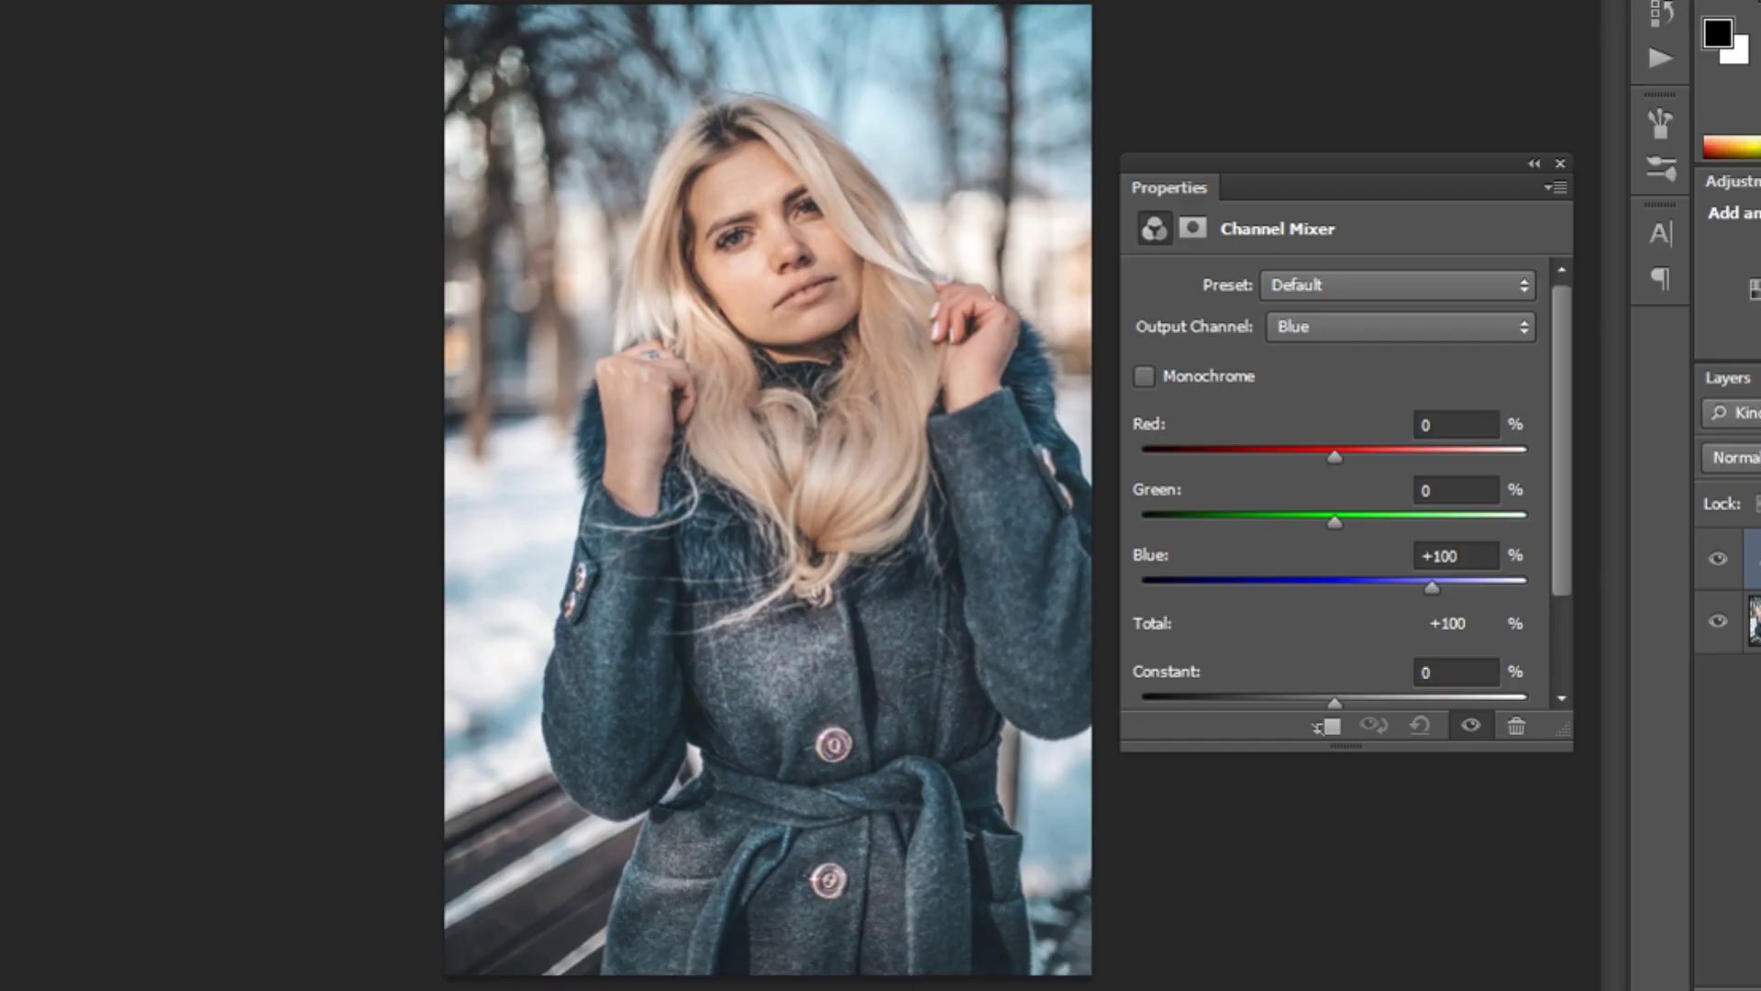
click(1379, 328)
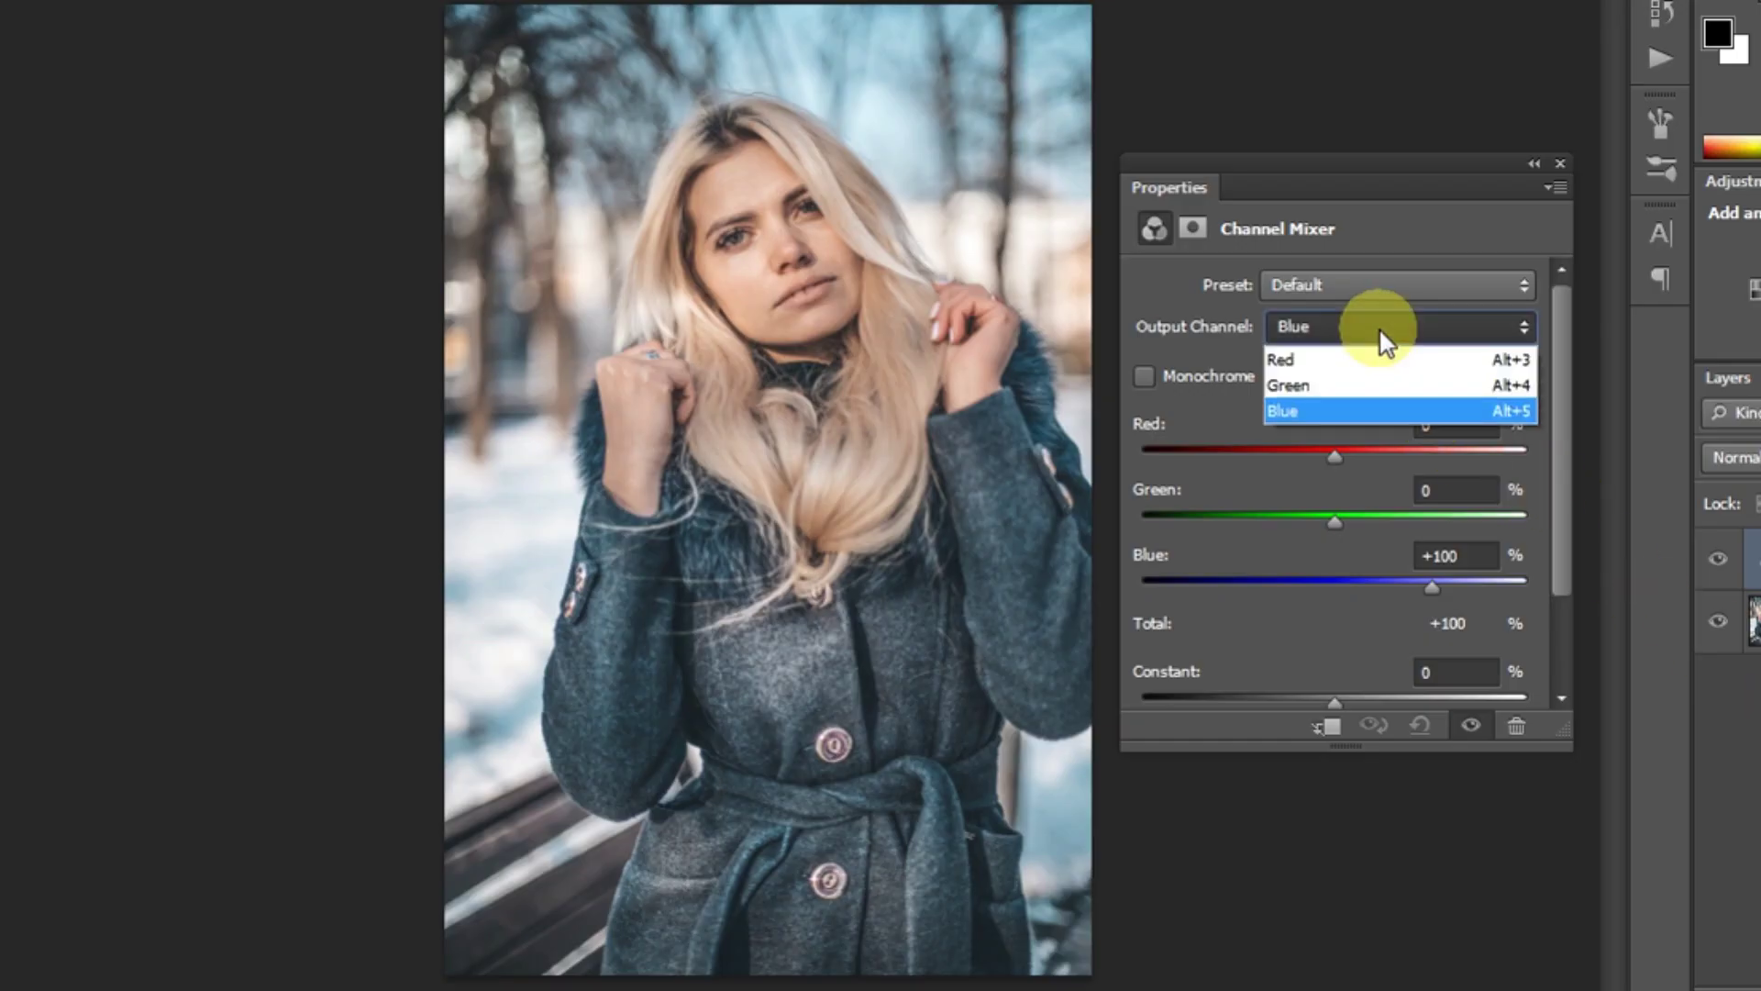
click(1378, 386)
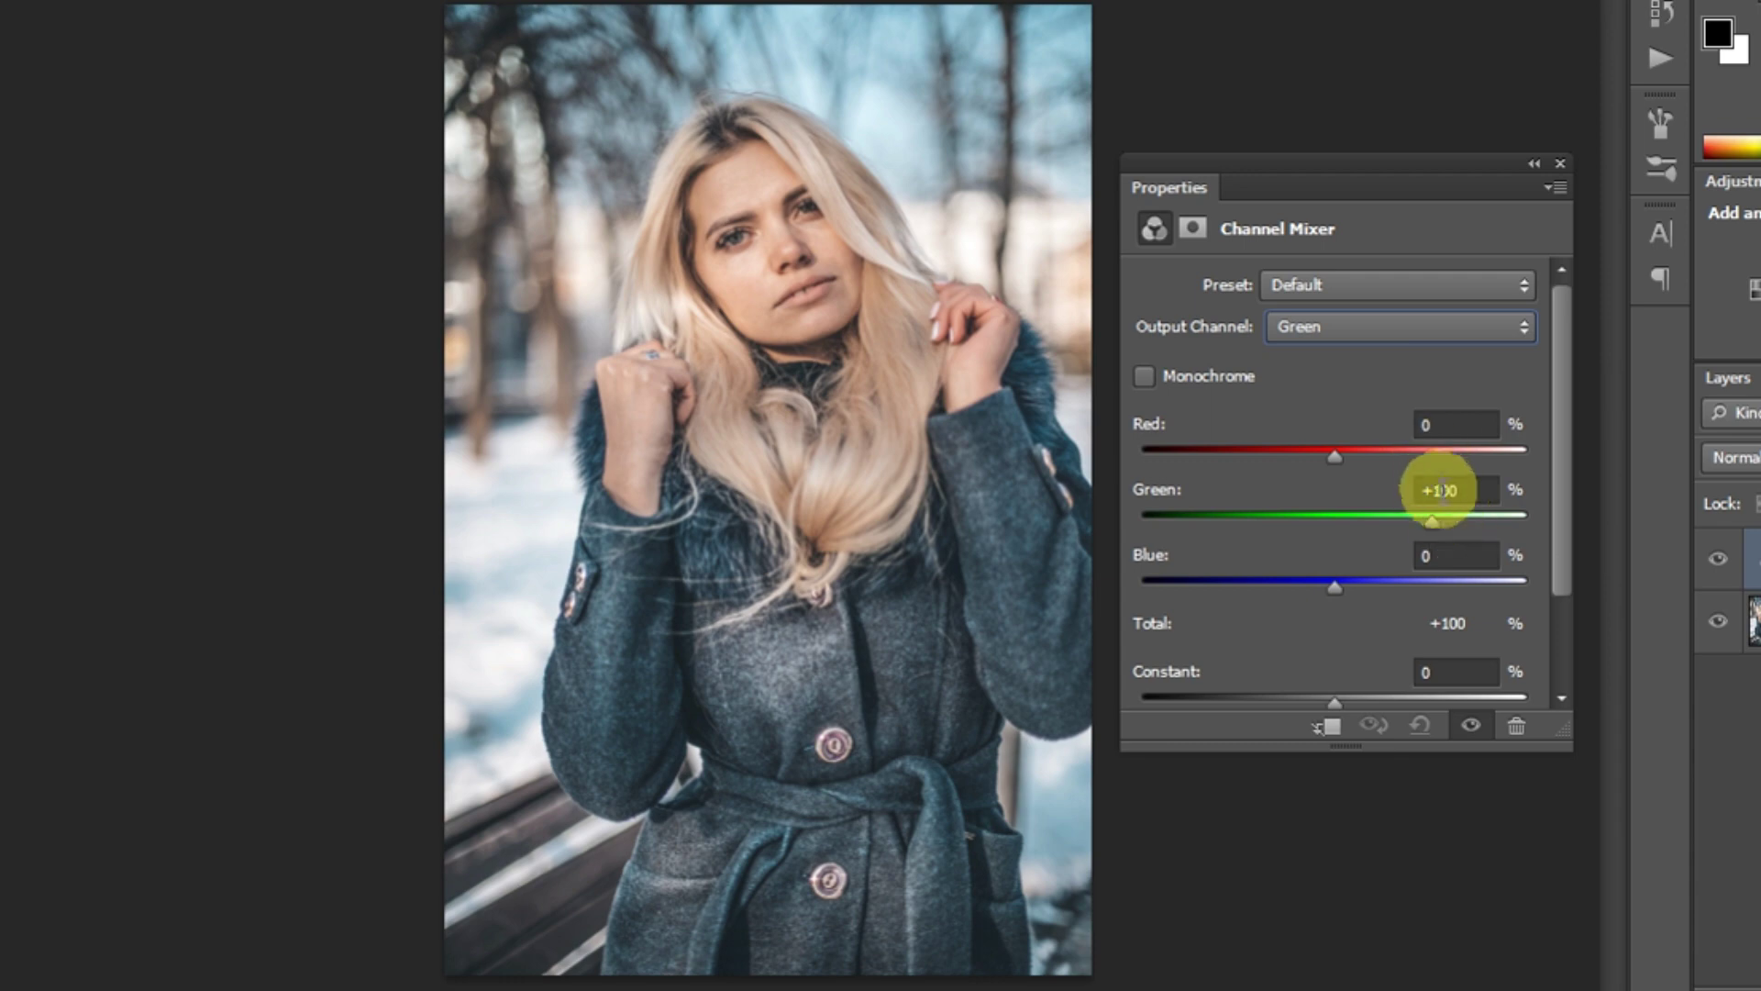
click(1447, 486)
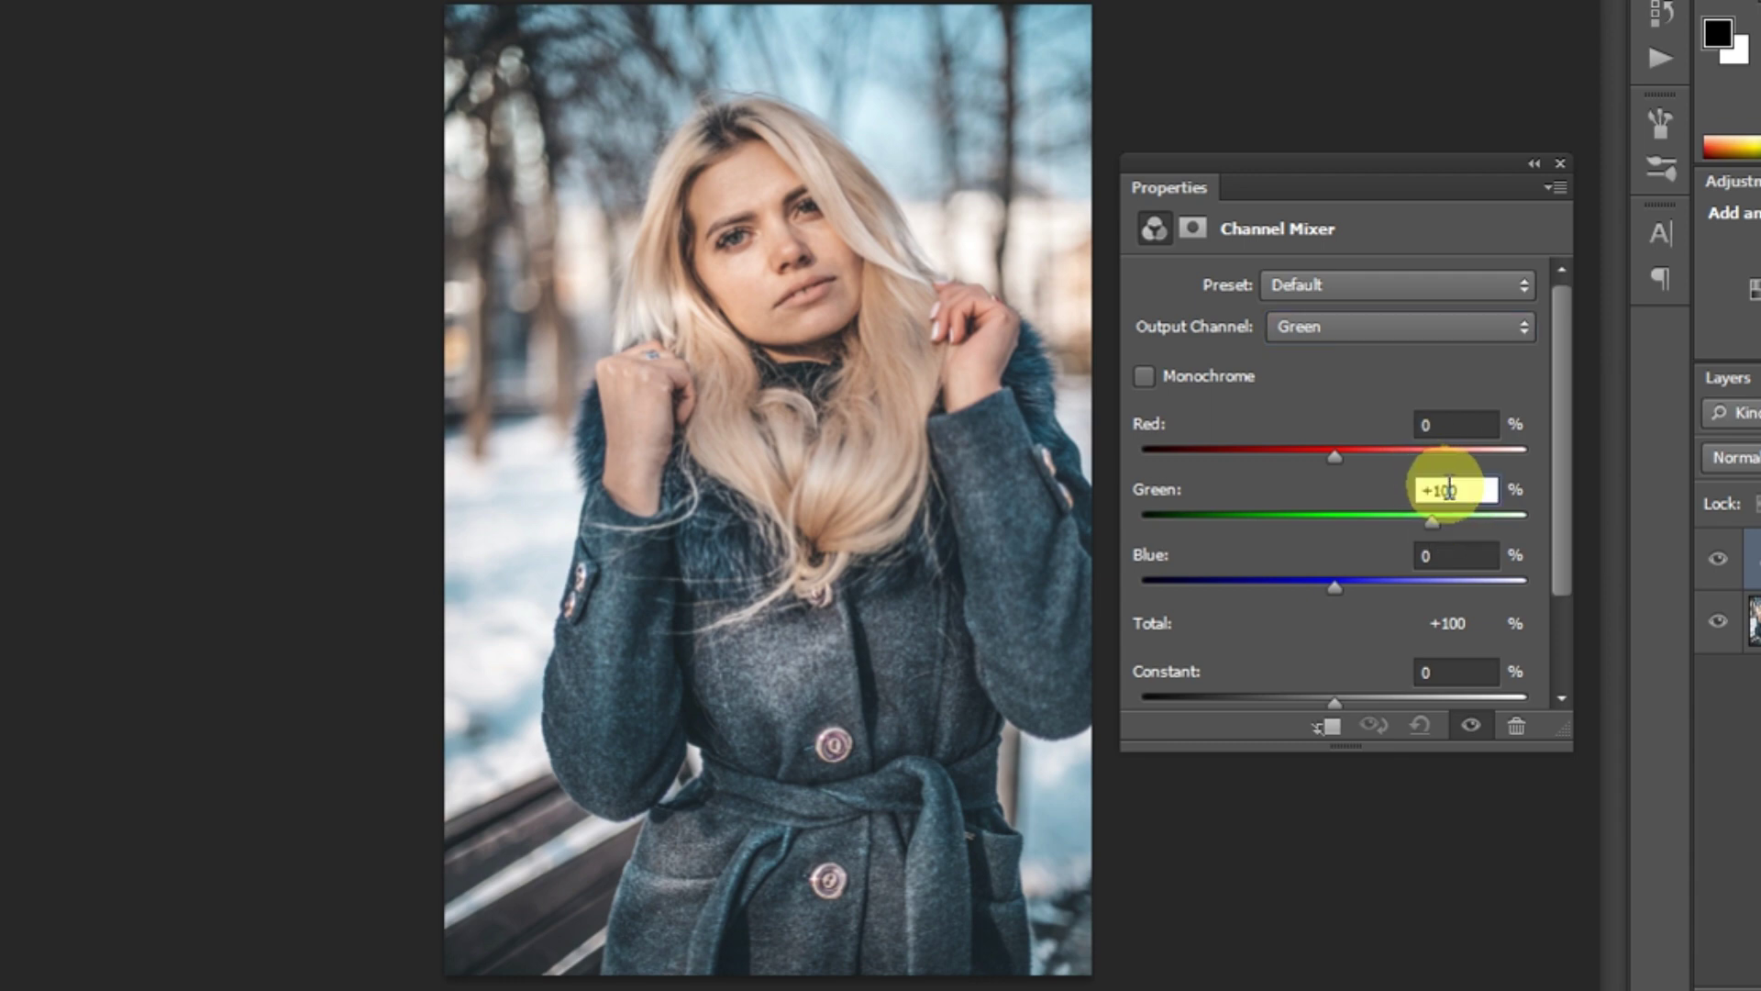
text(0)
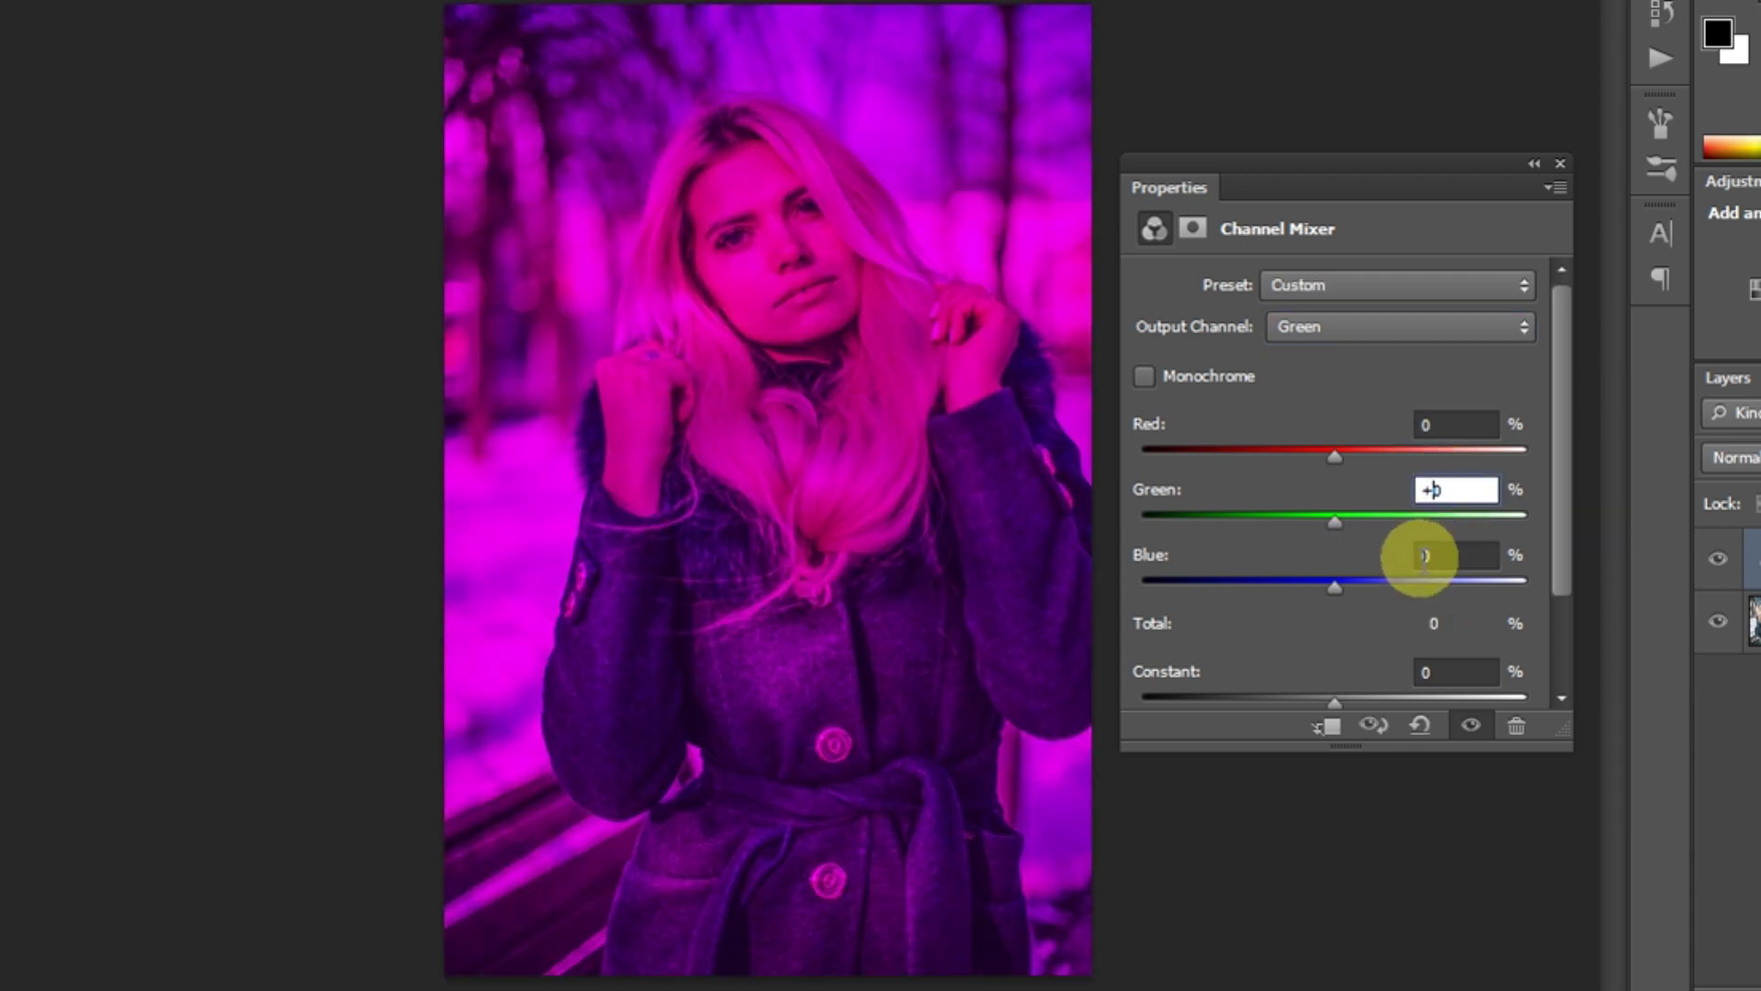
click(1425, 556)
text(100)
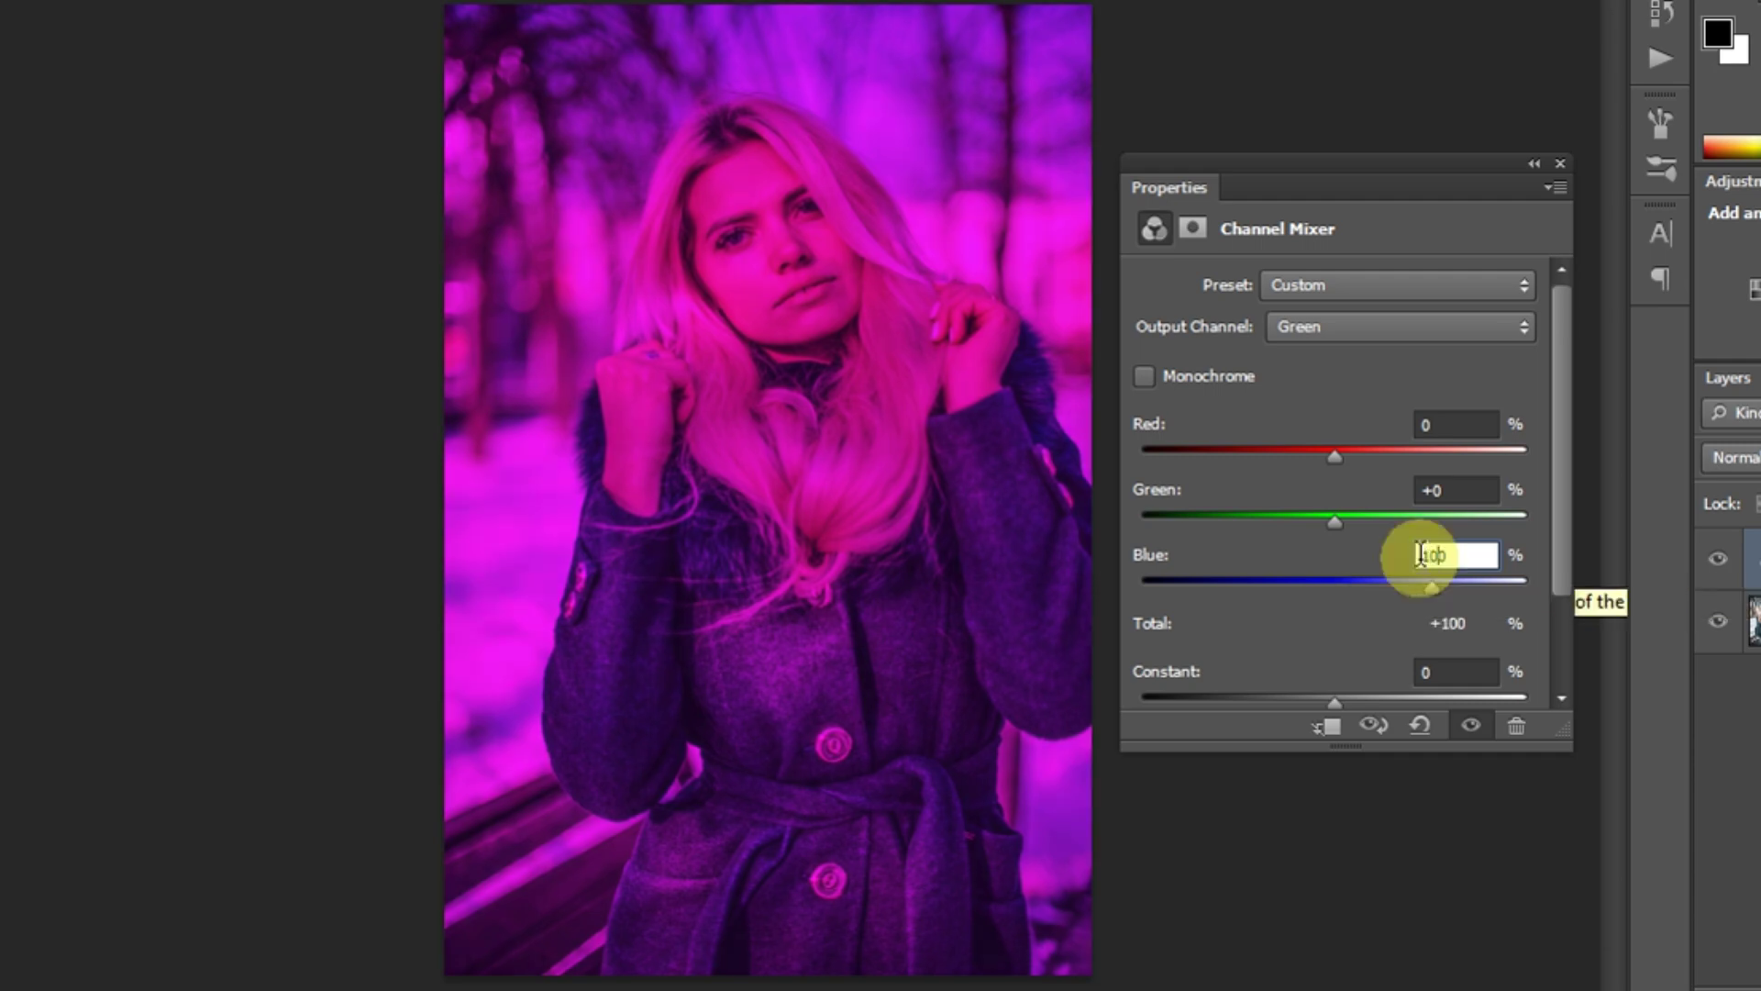
Set the Channel Mixer Blue output to Green 100, Blue 0 and close Properties.
click(1383, 320)
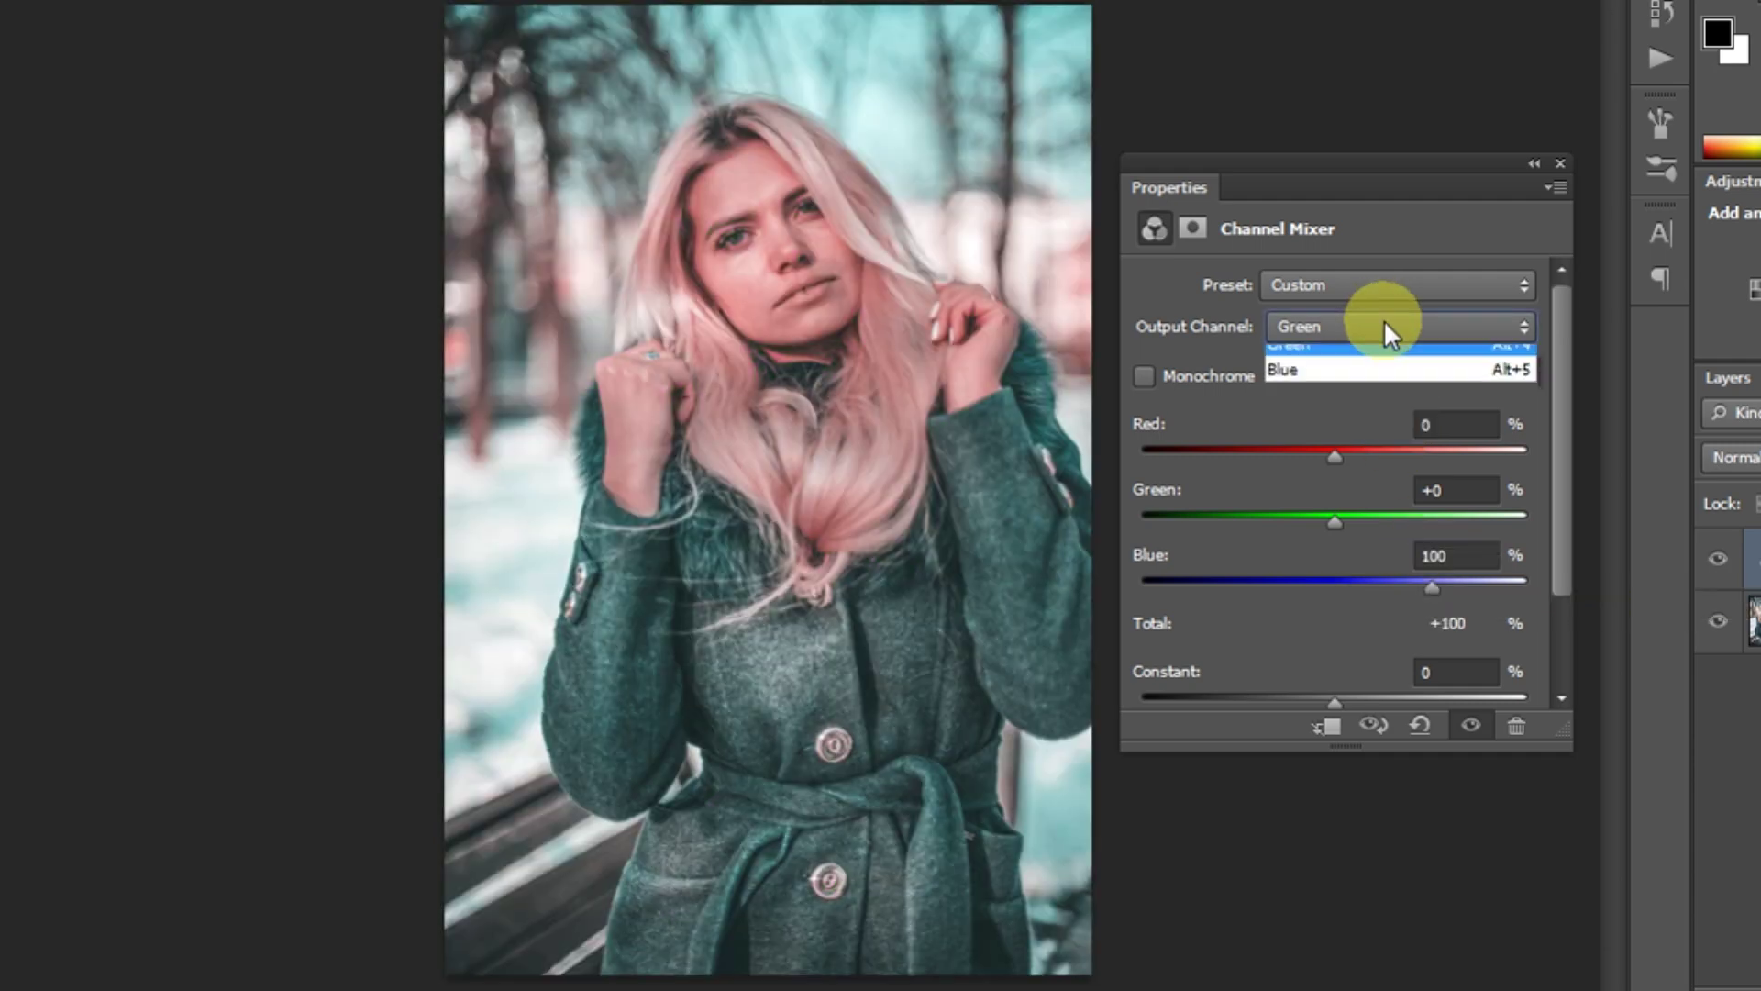
click(1365, 409)
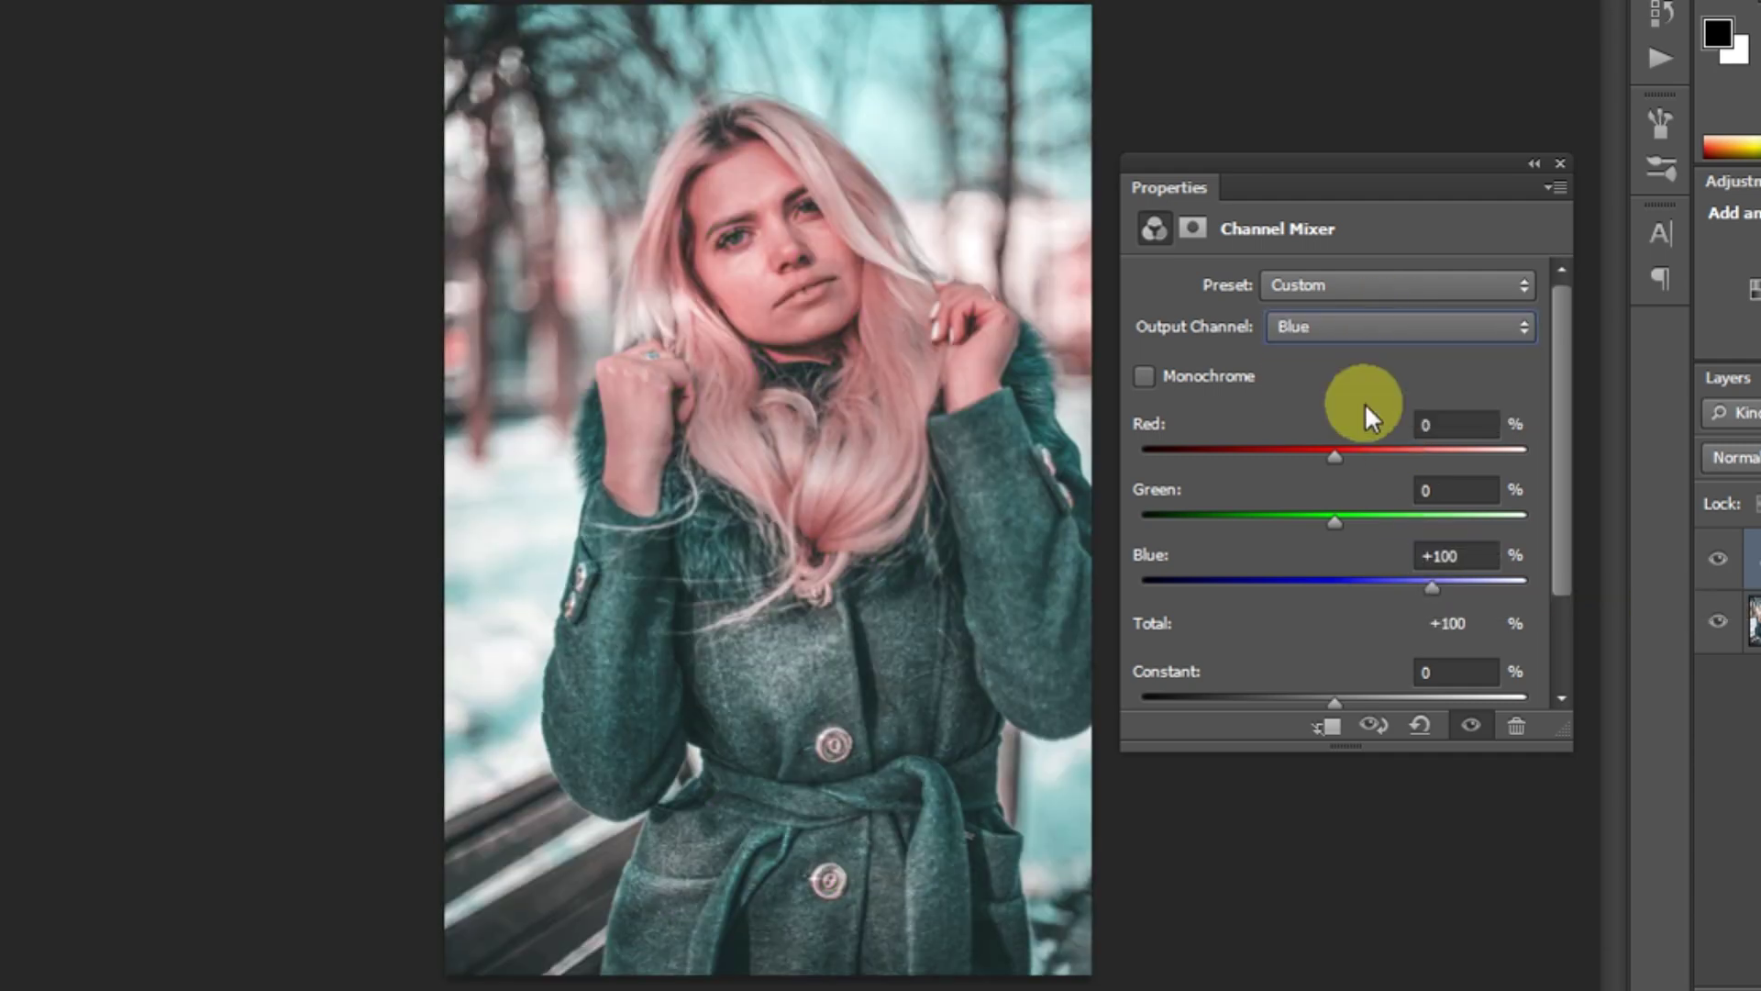
click(1422, 489)
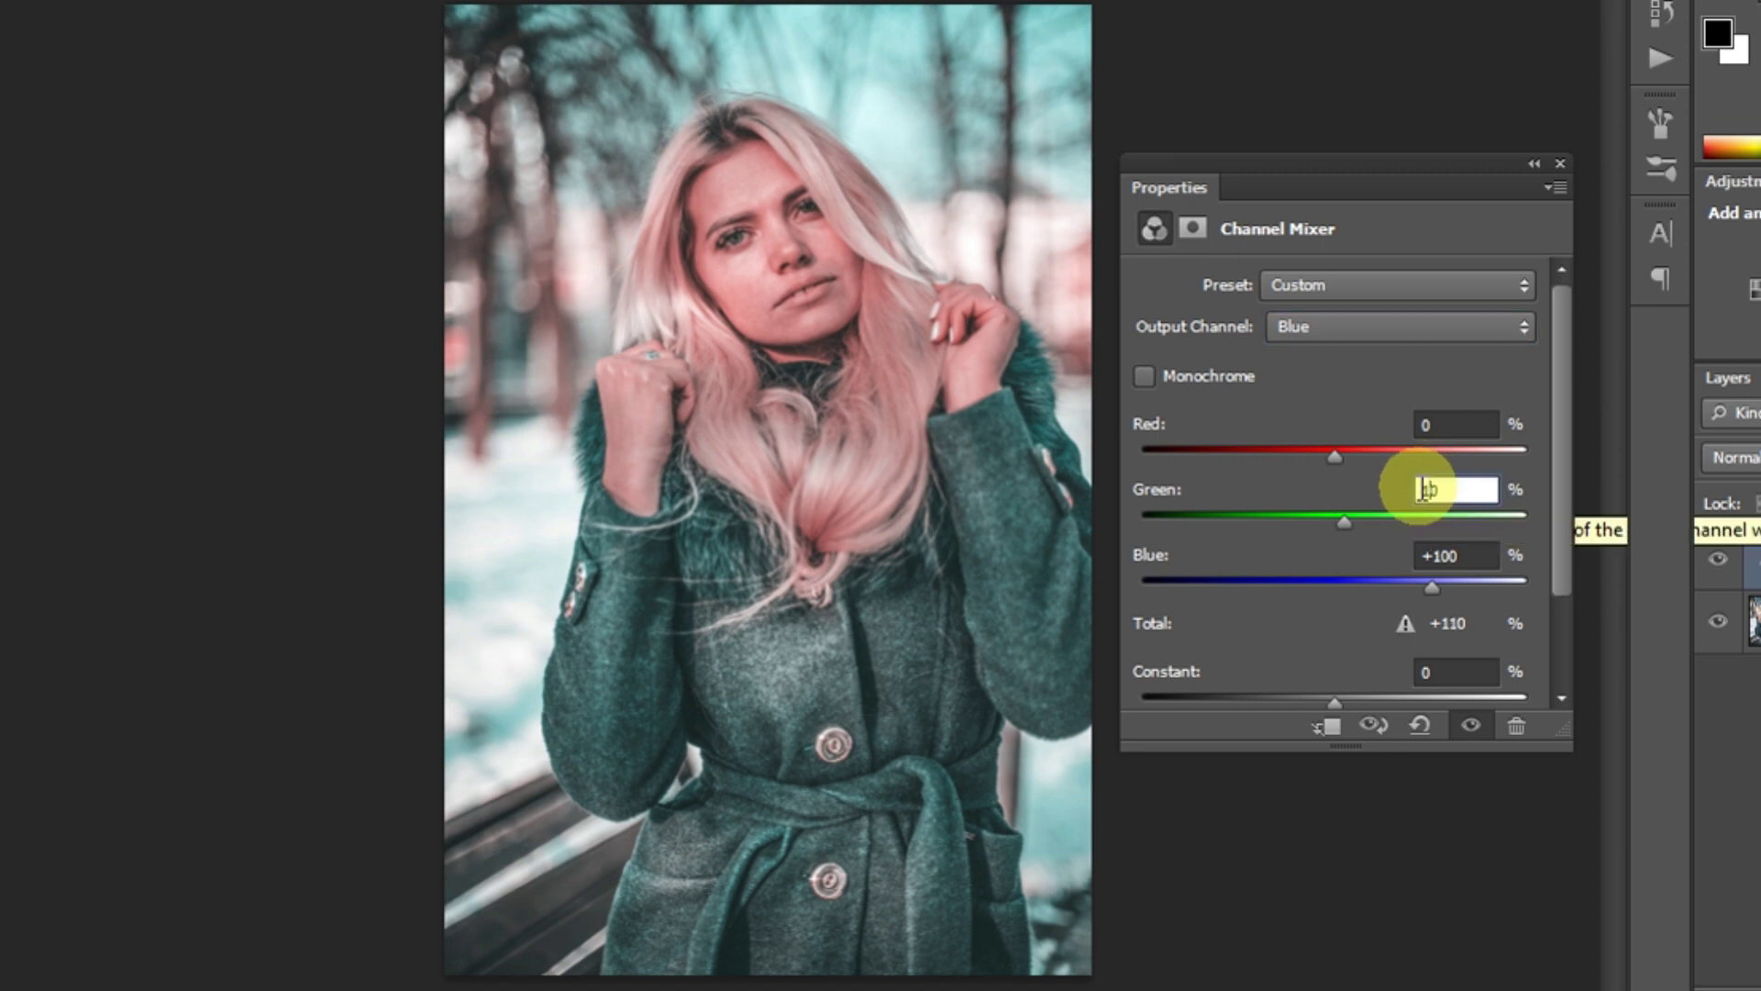
text(100)
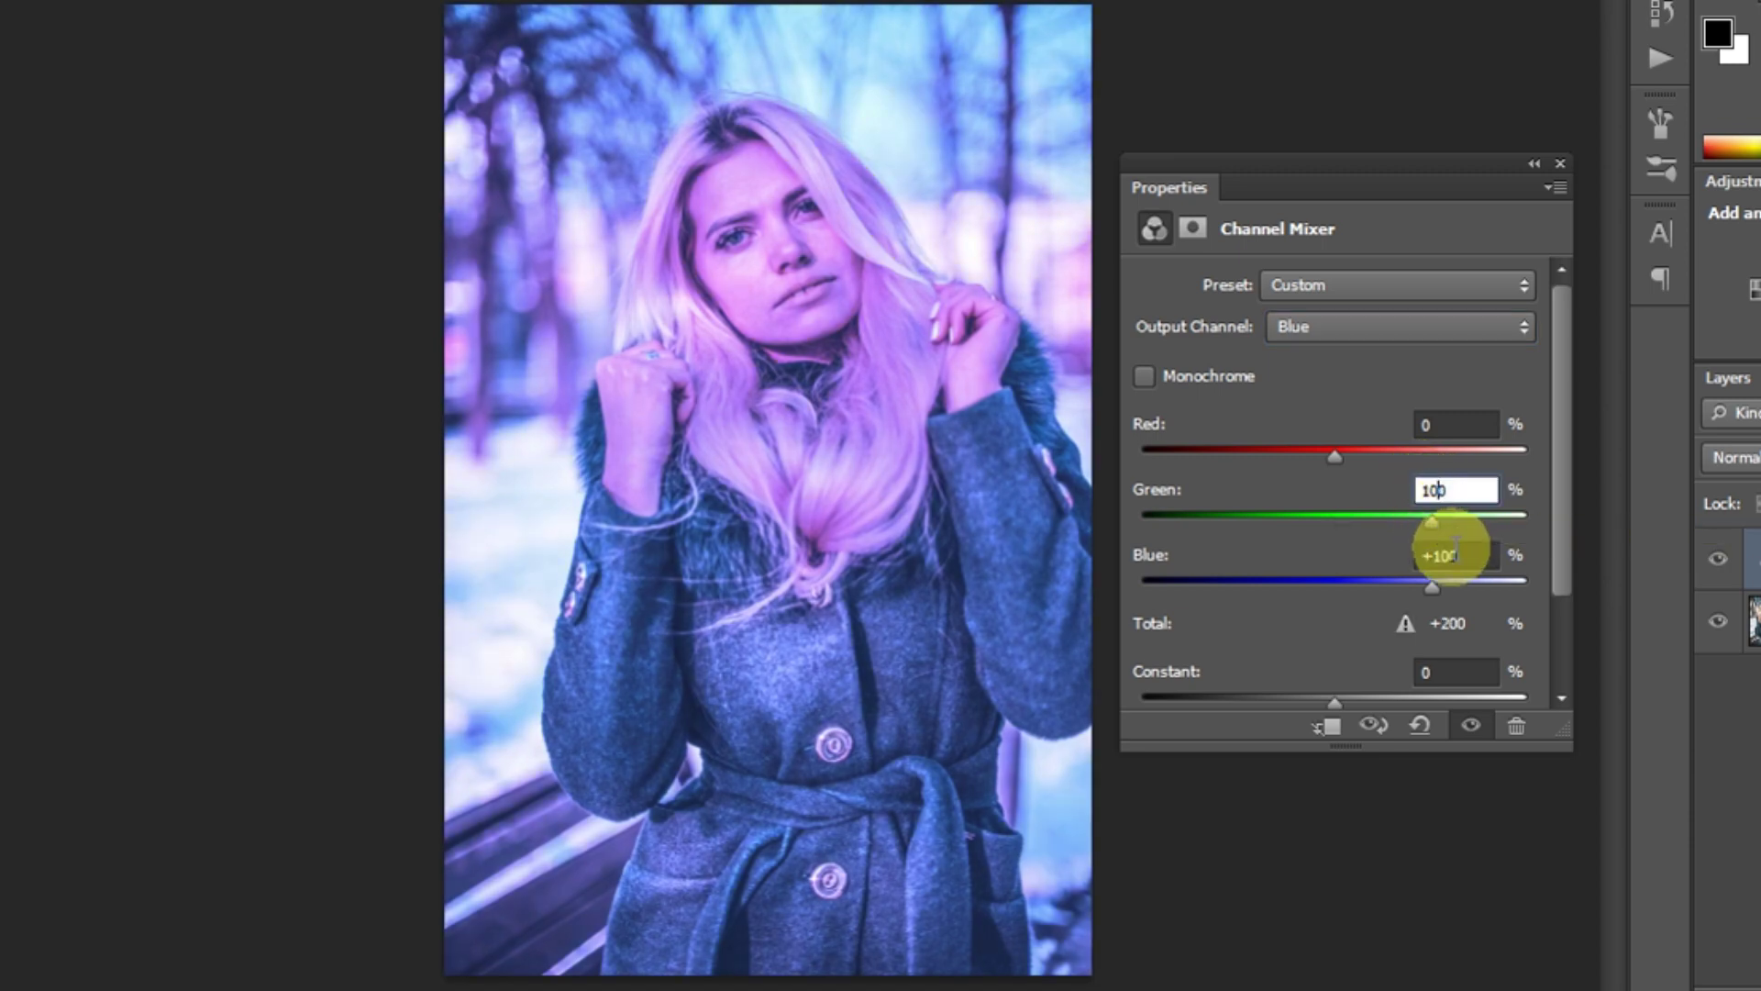
click(1450, 553)
text(0)
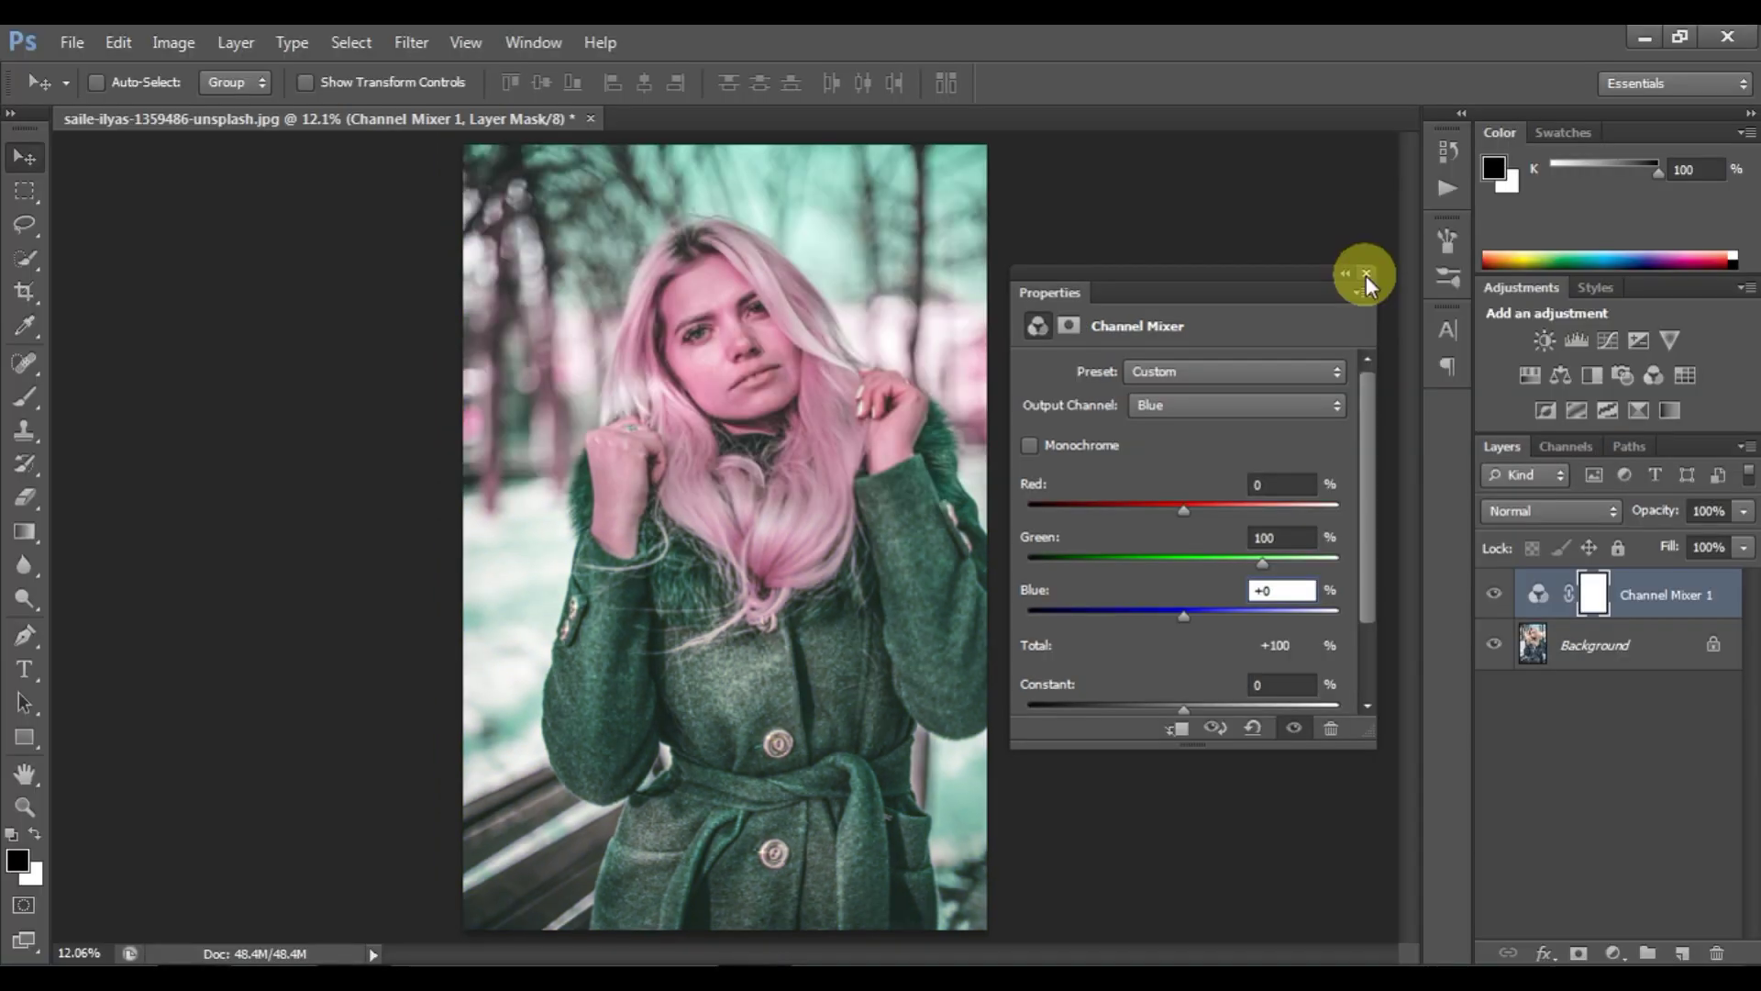
click(1366, 274)
Set Channel Mixer 1 to Lighten blend mode, then bring up the adjustment layer list again.
click(1495, 510)
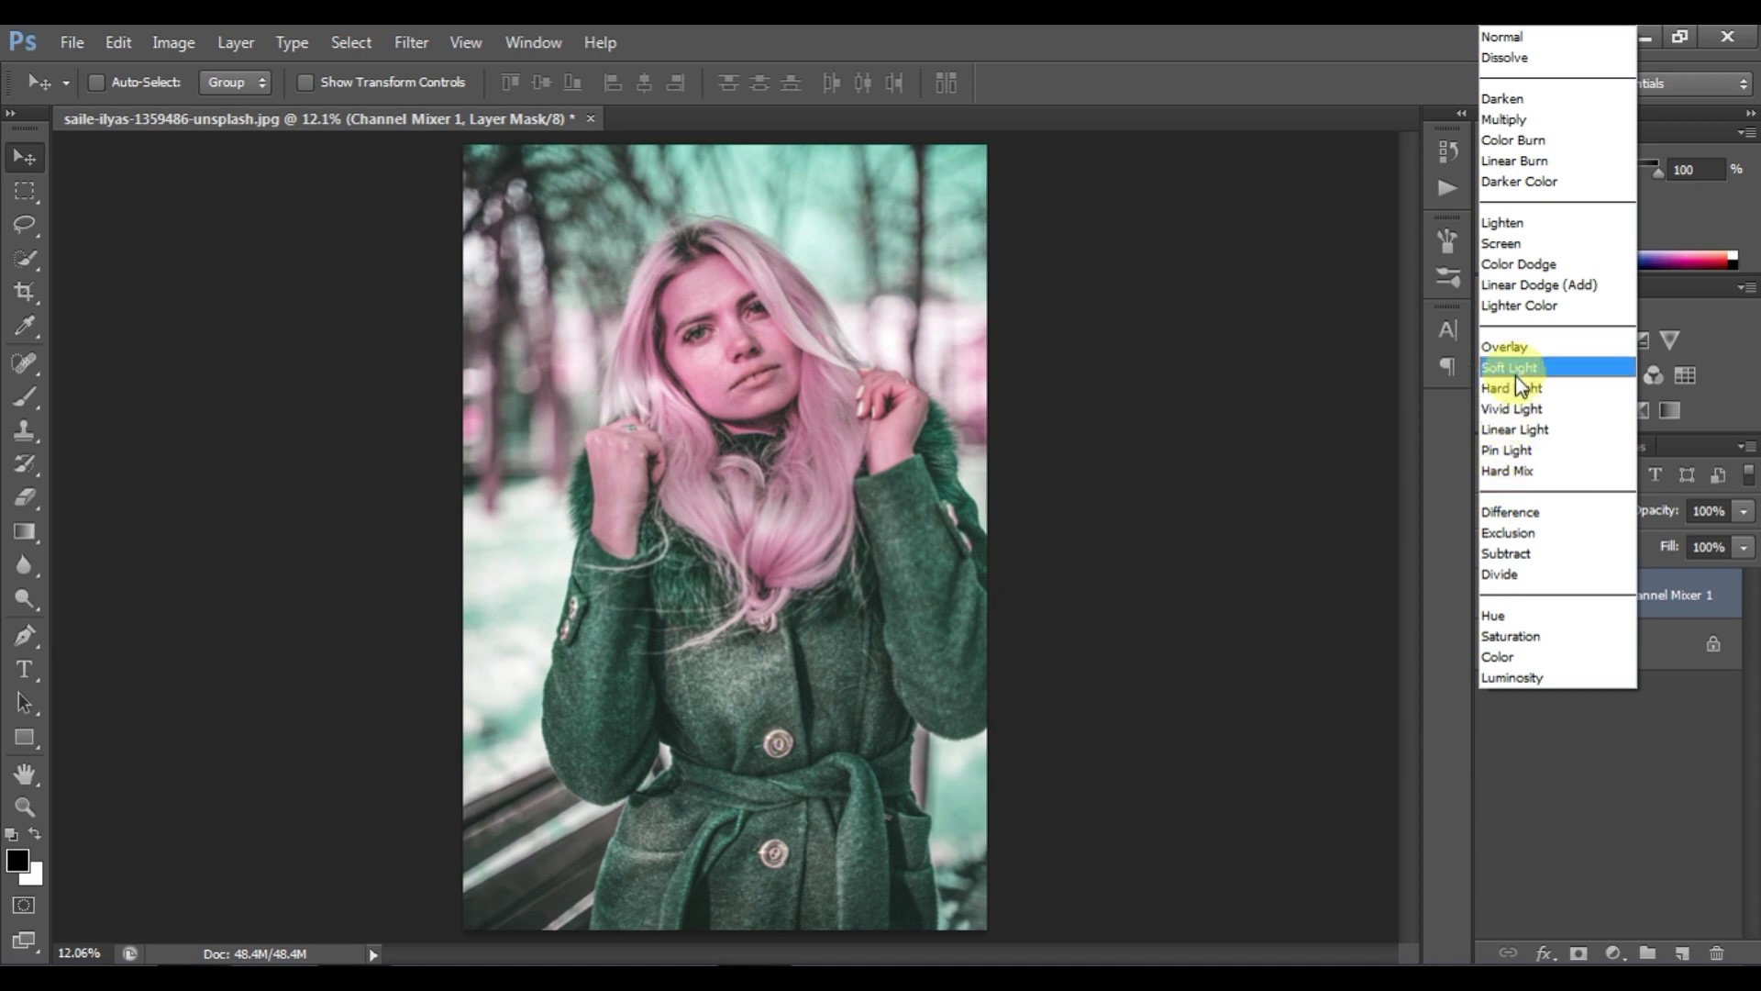
click(1541, 223)
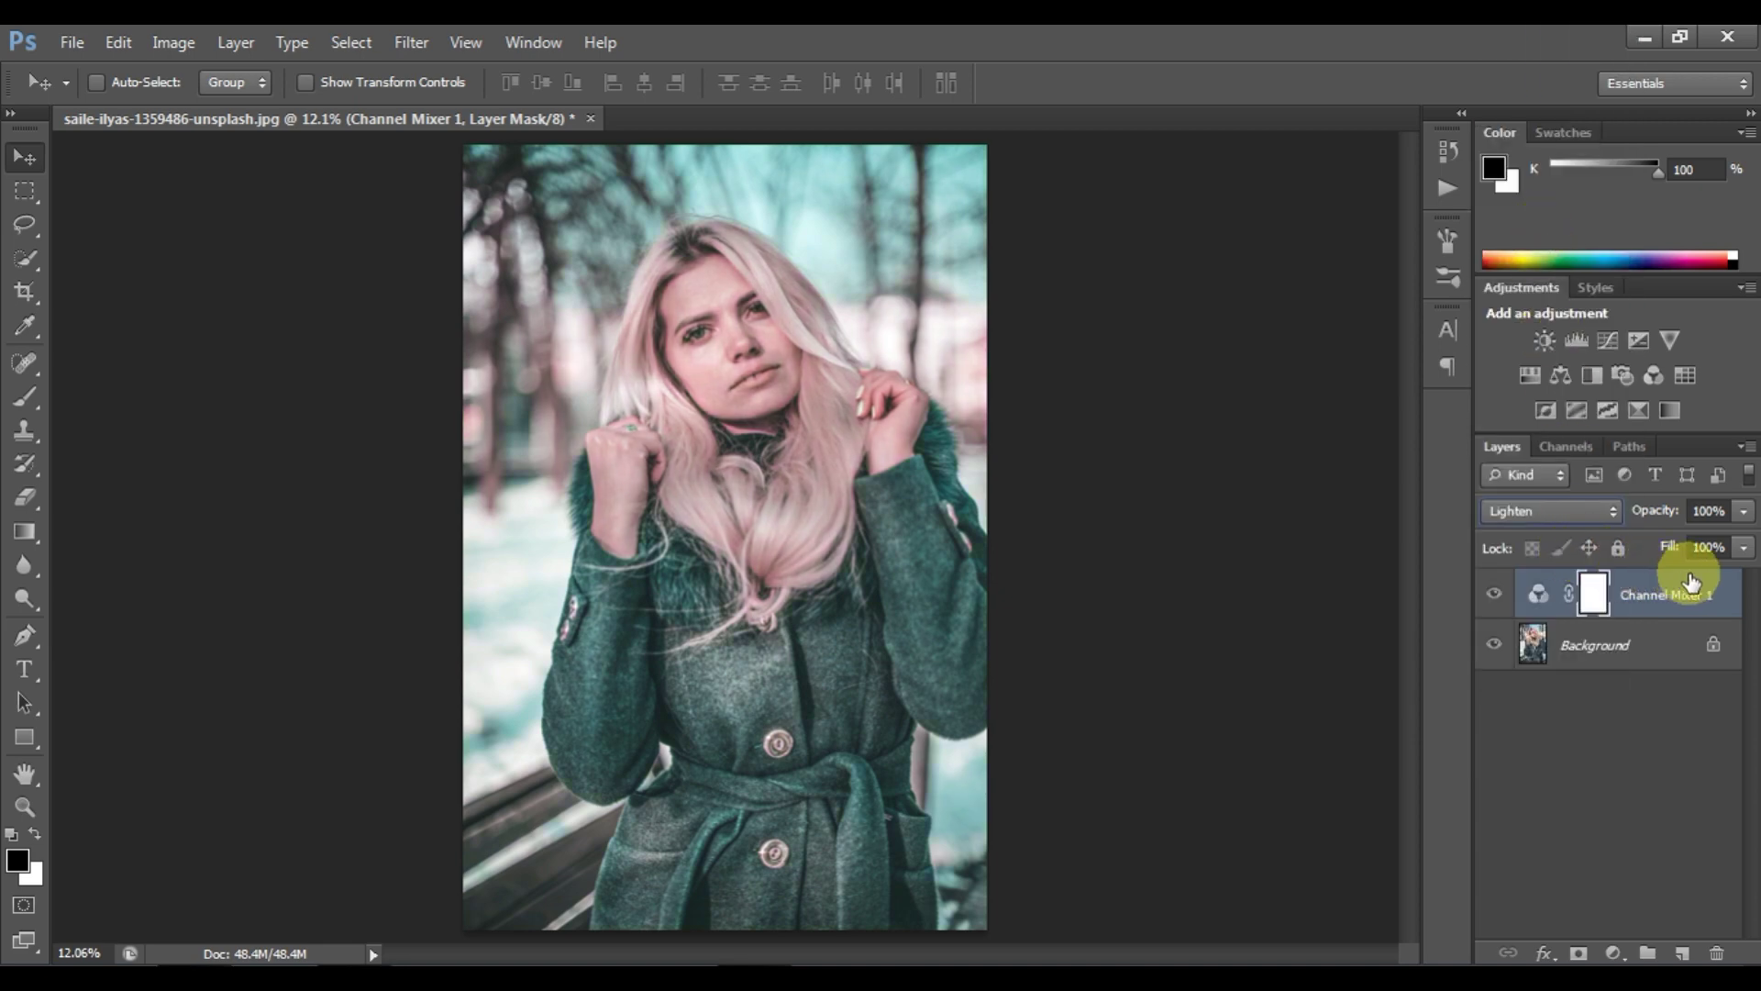
click(1612, 954)
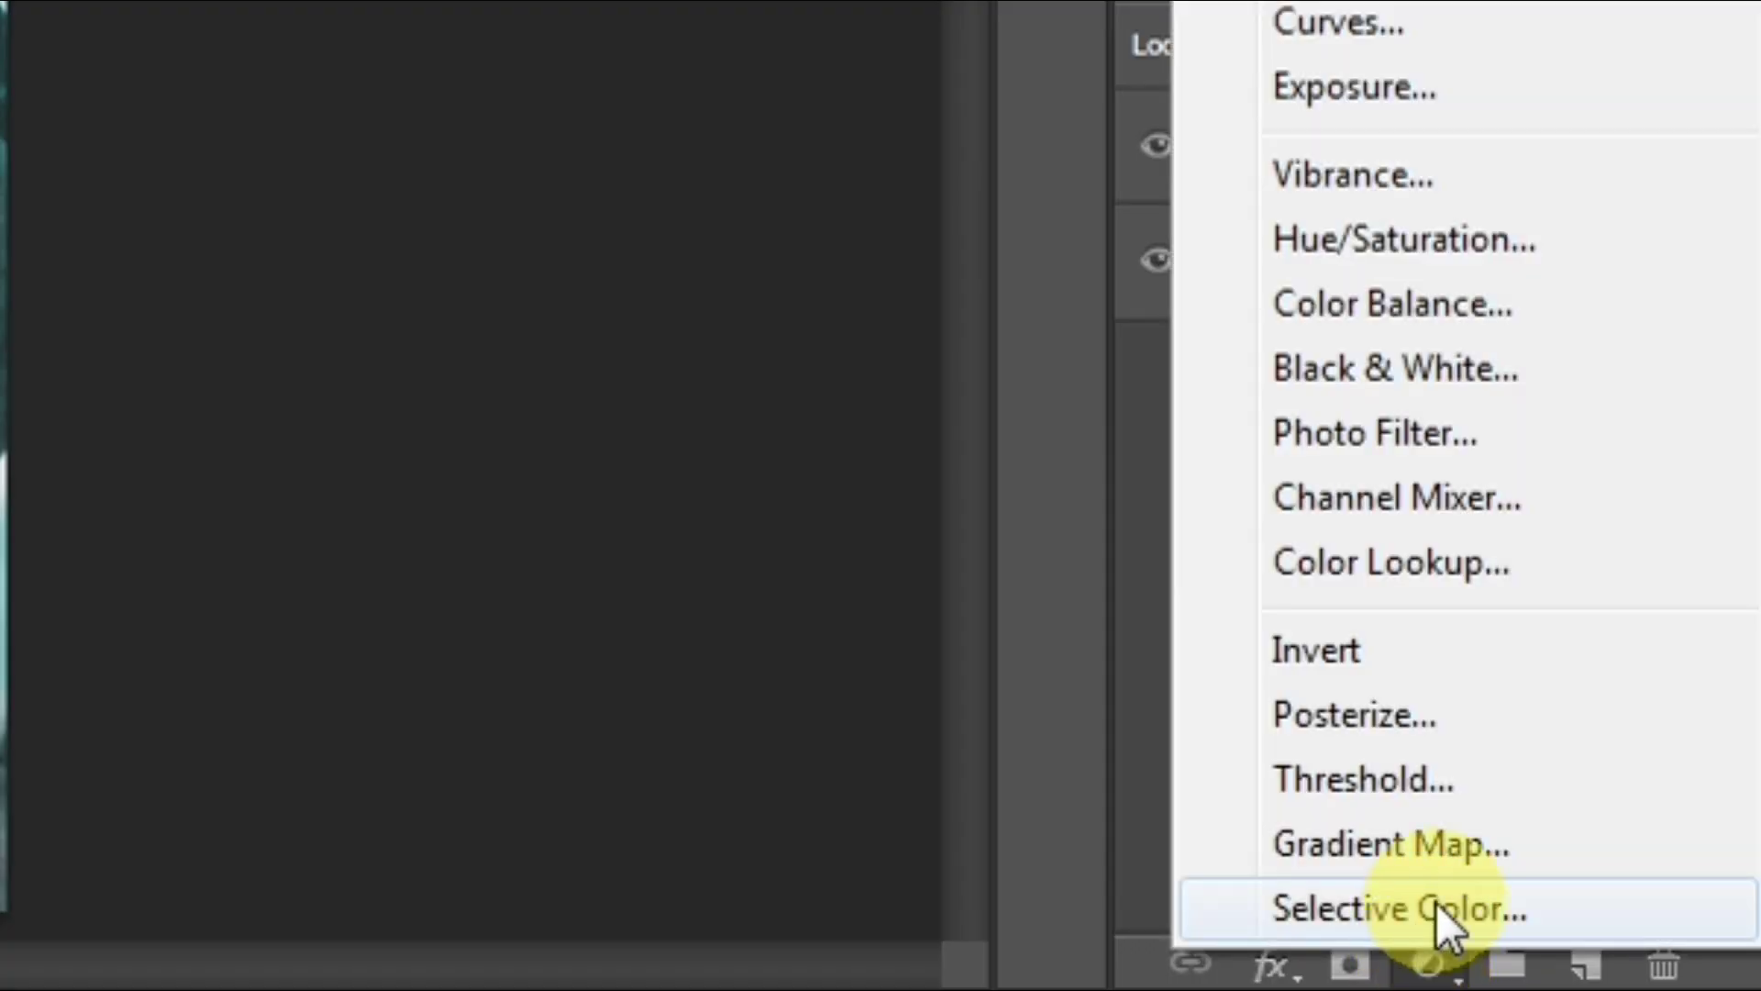
Add a Selective Color layer and set Reds to Cyan 50, Yellow 100.
click(1434, 900)
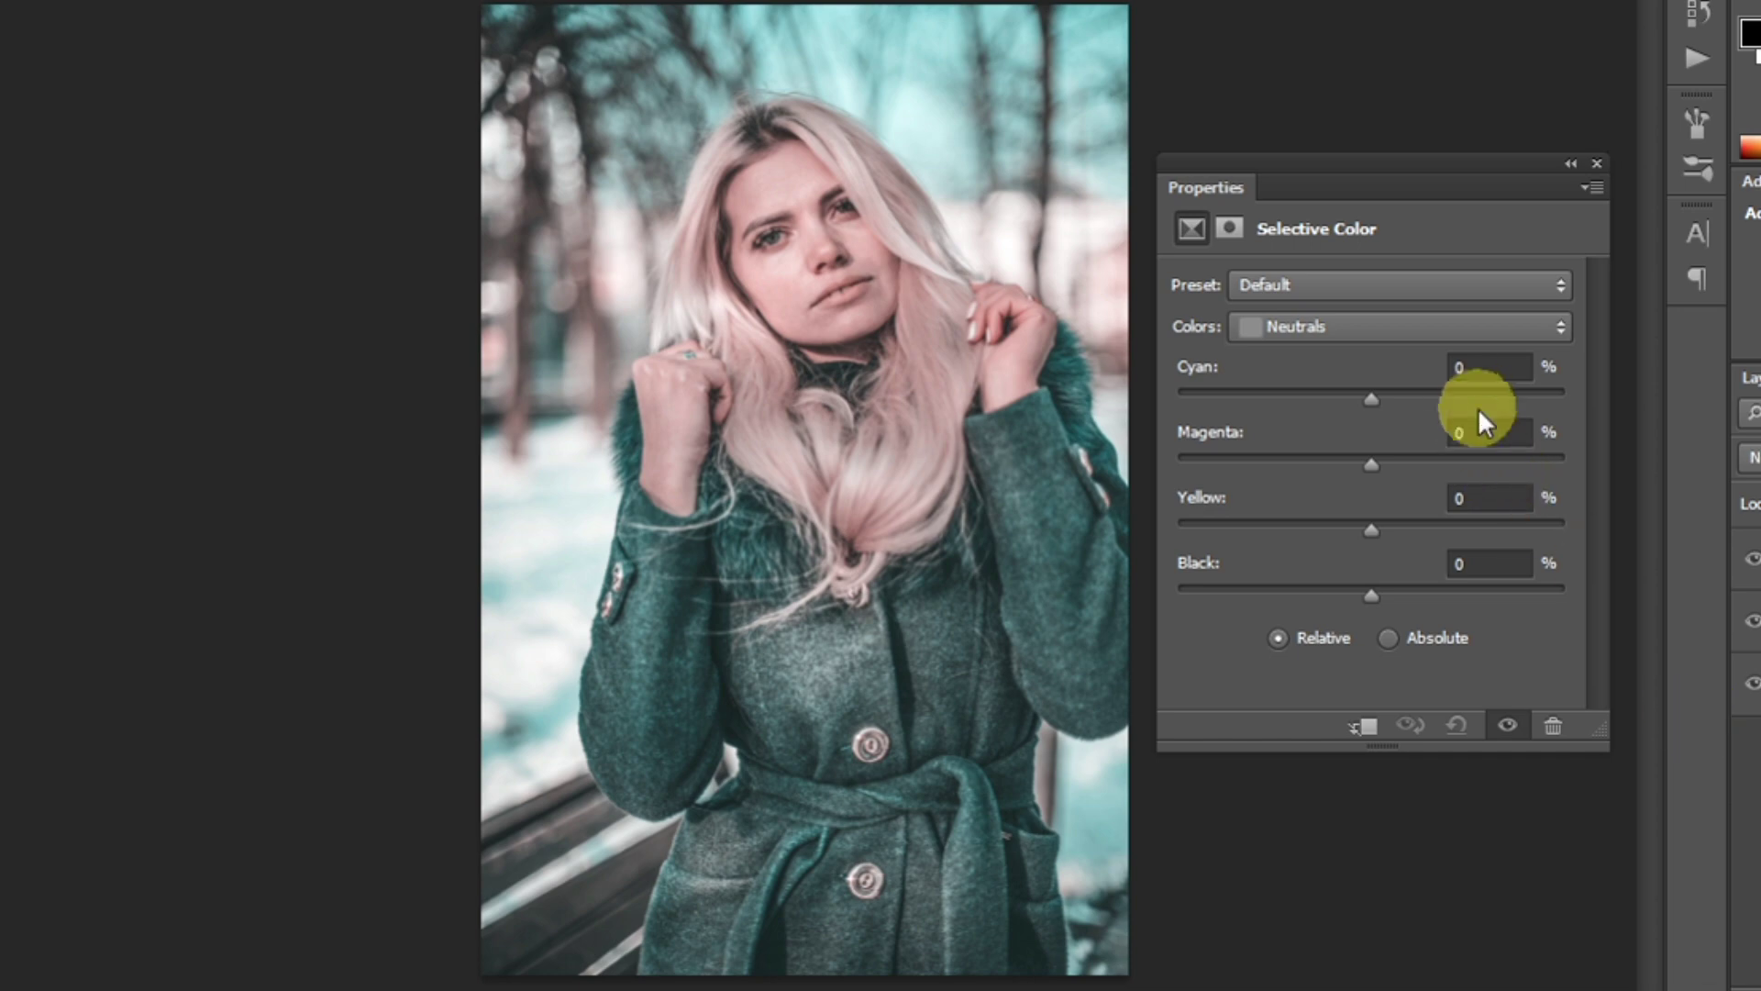
click(1440, 330)
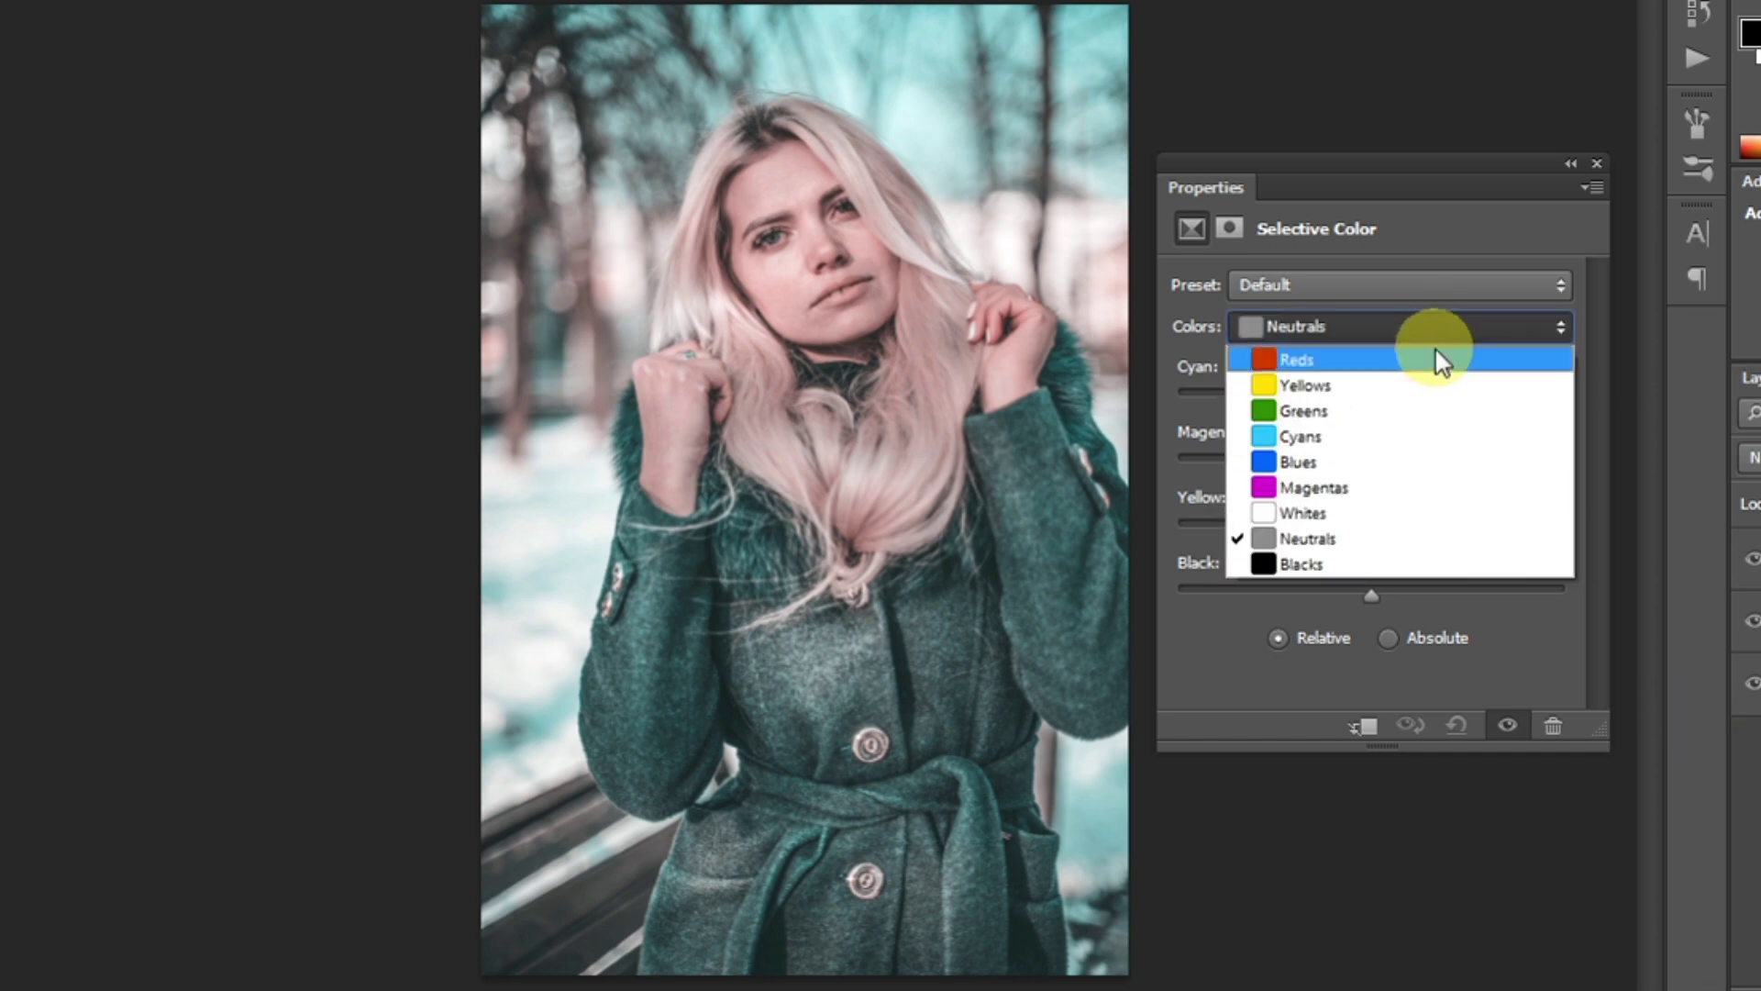
click(1440, 360)
click(1457, 366)
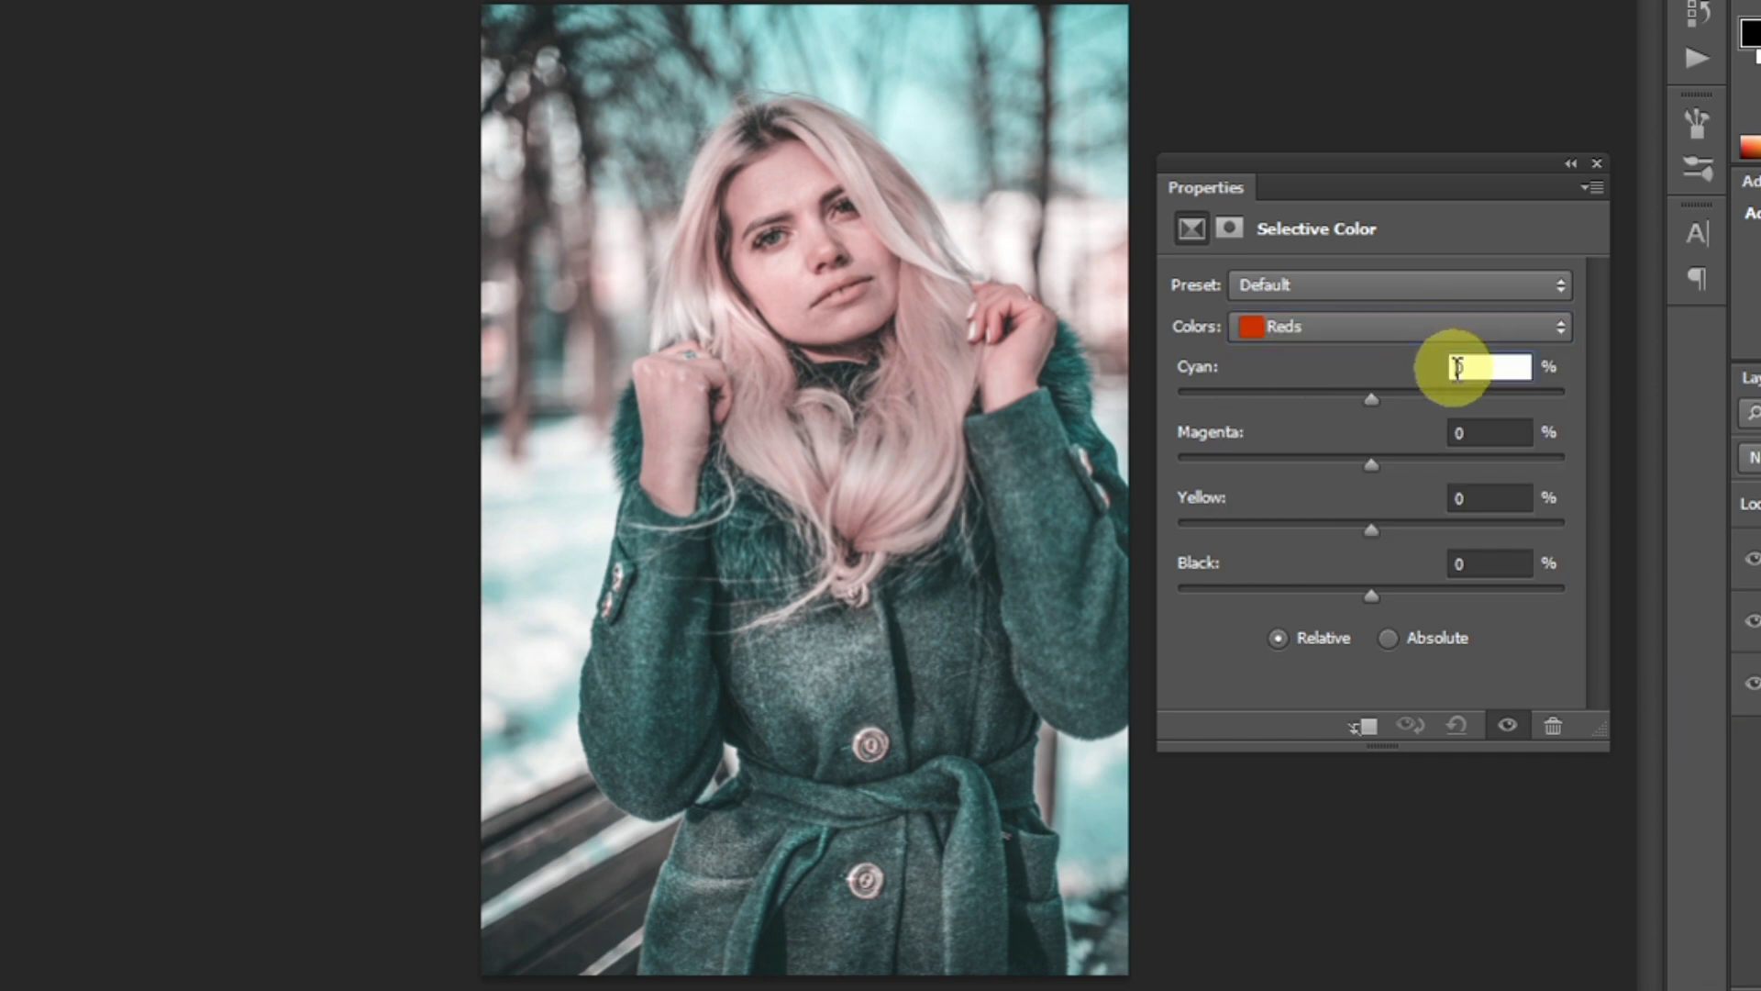
text(50)
click(1457, 498)
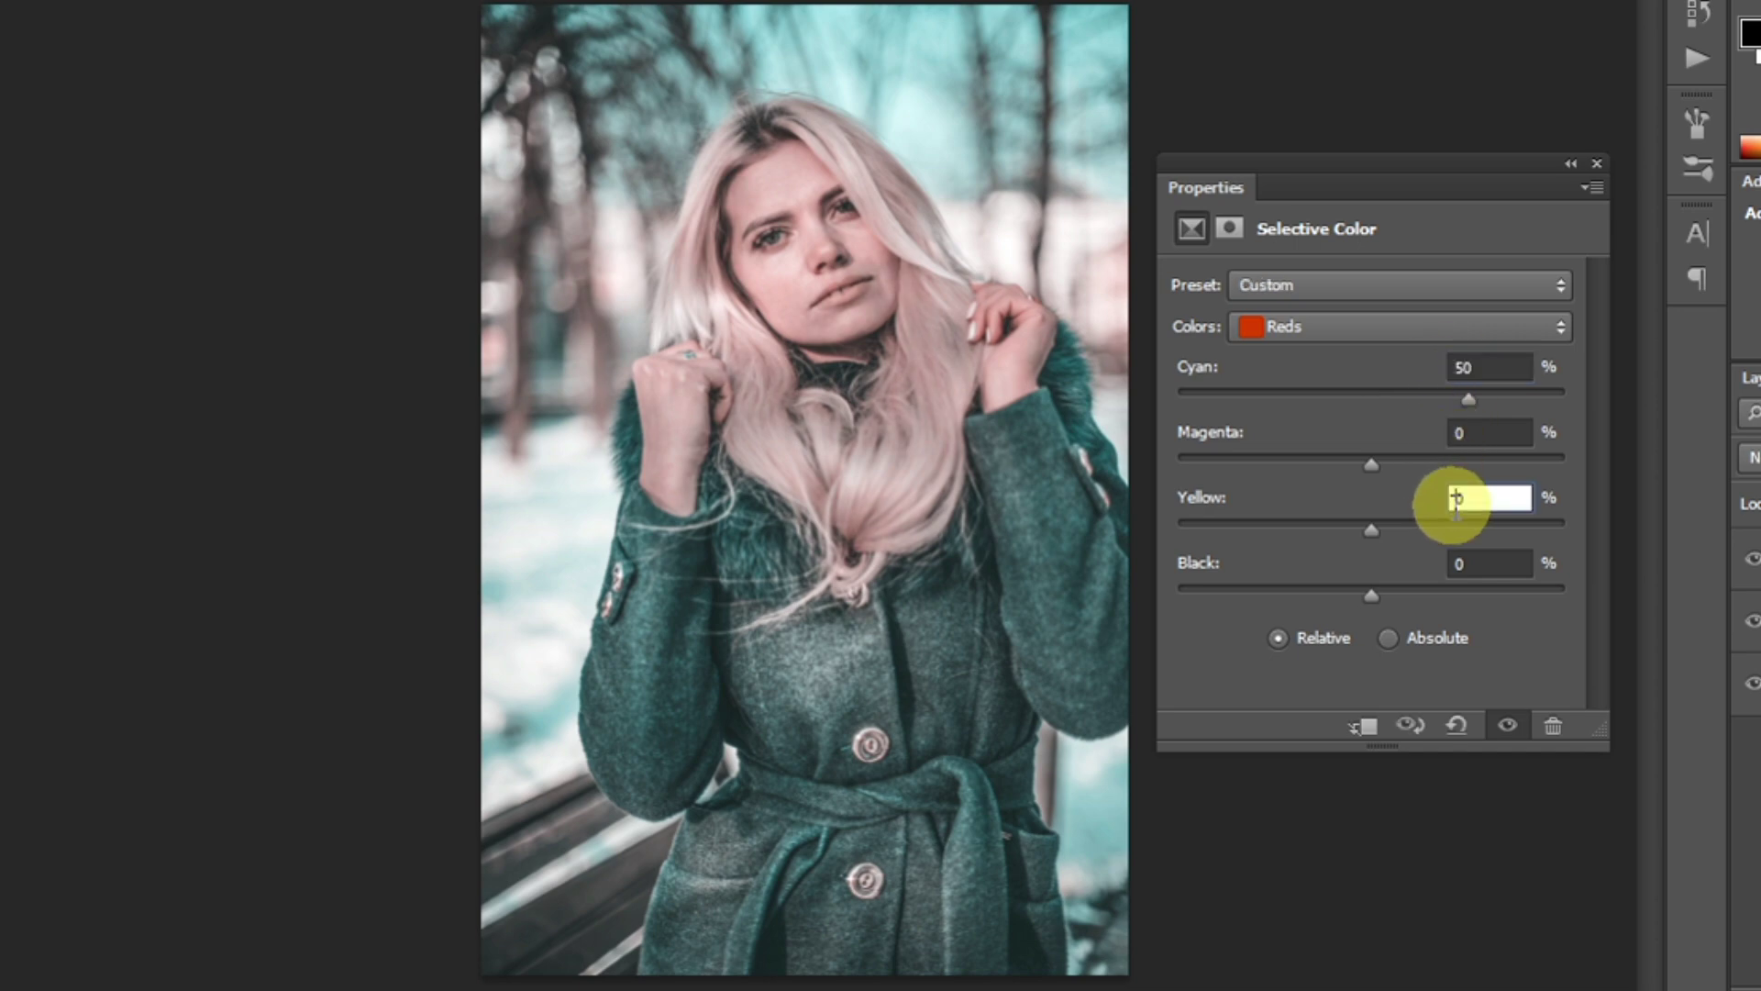
text(10)
text(0)
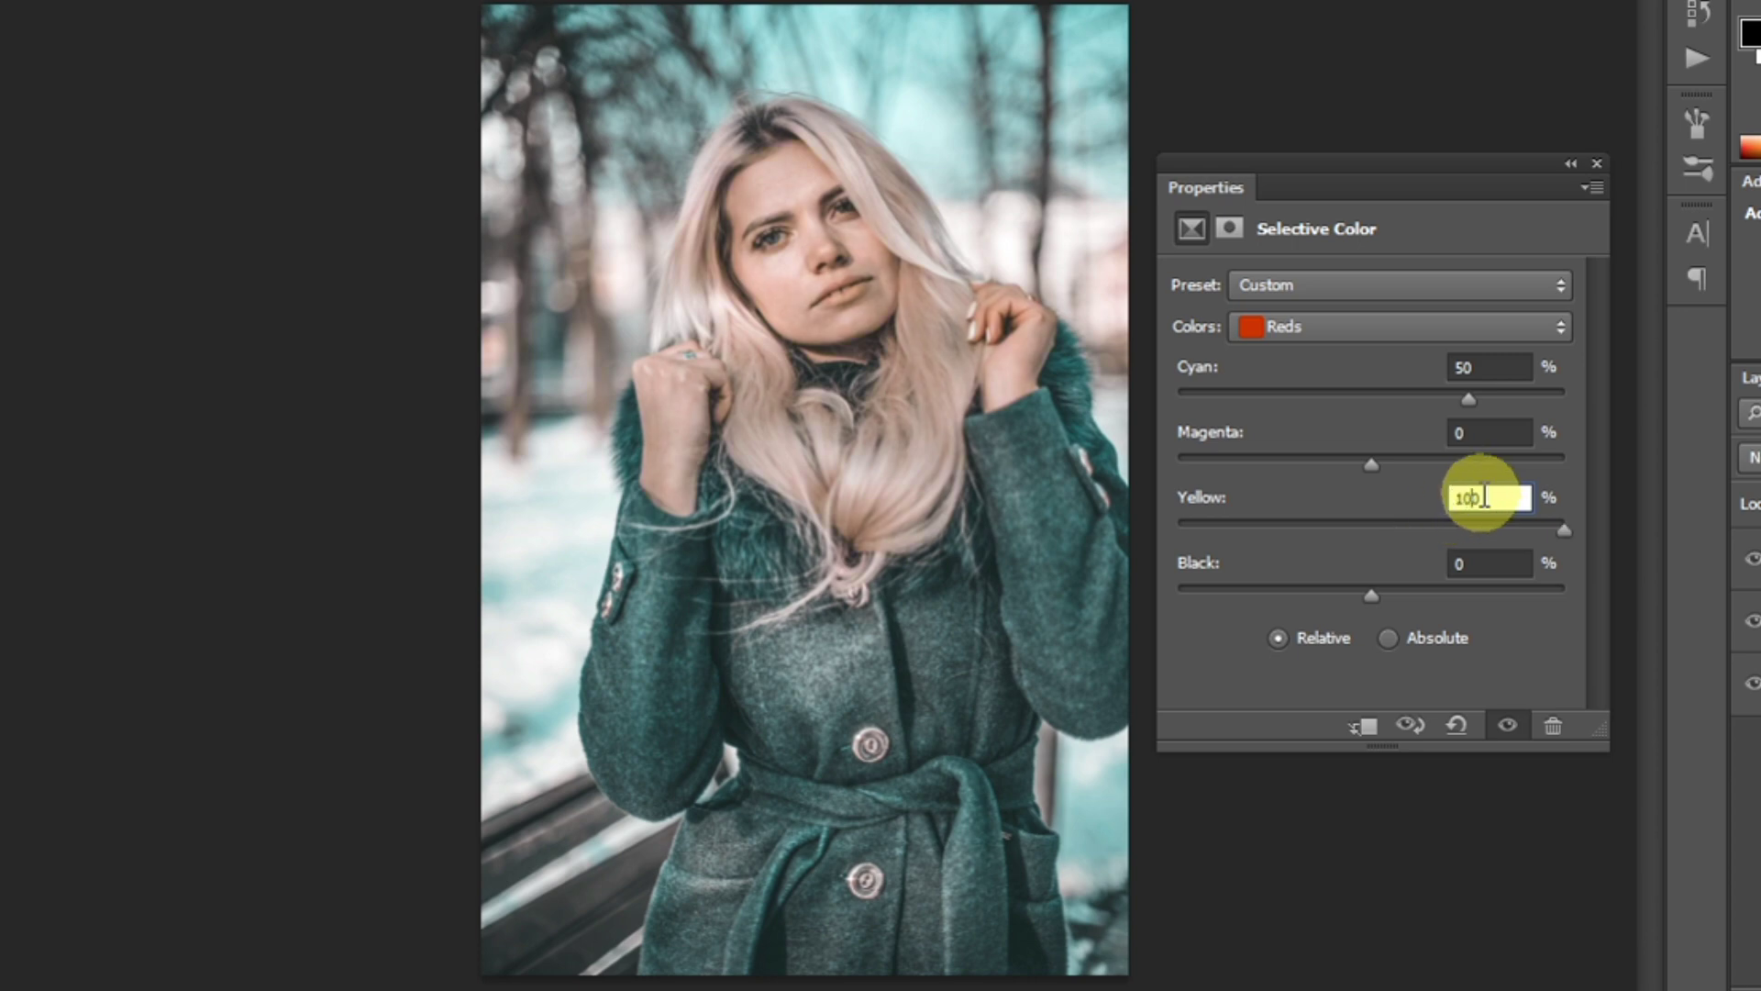
Set the Selective Color Neutrals to Cyan -20, Black 20 and close Properties.
click(1443, 325)
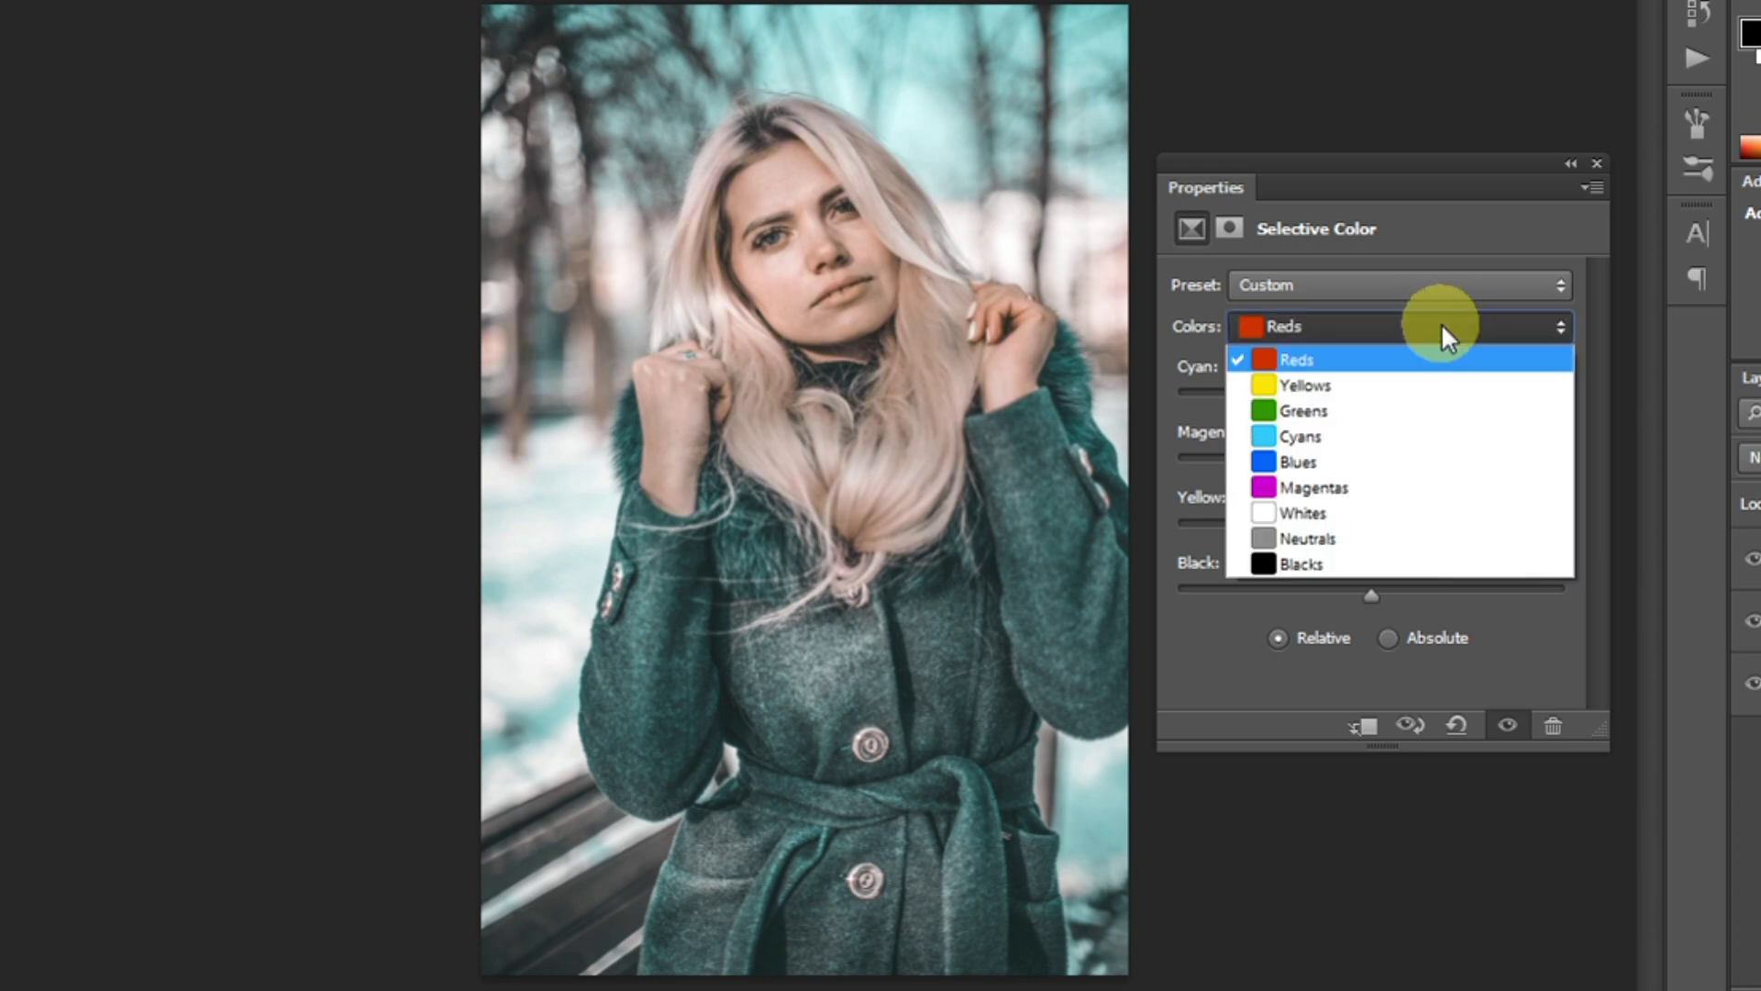
click(1416, 540)
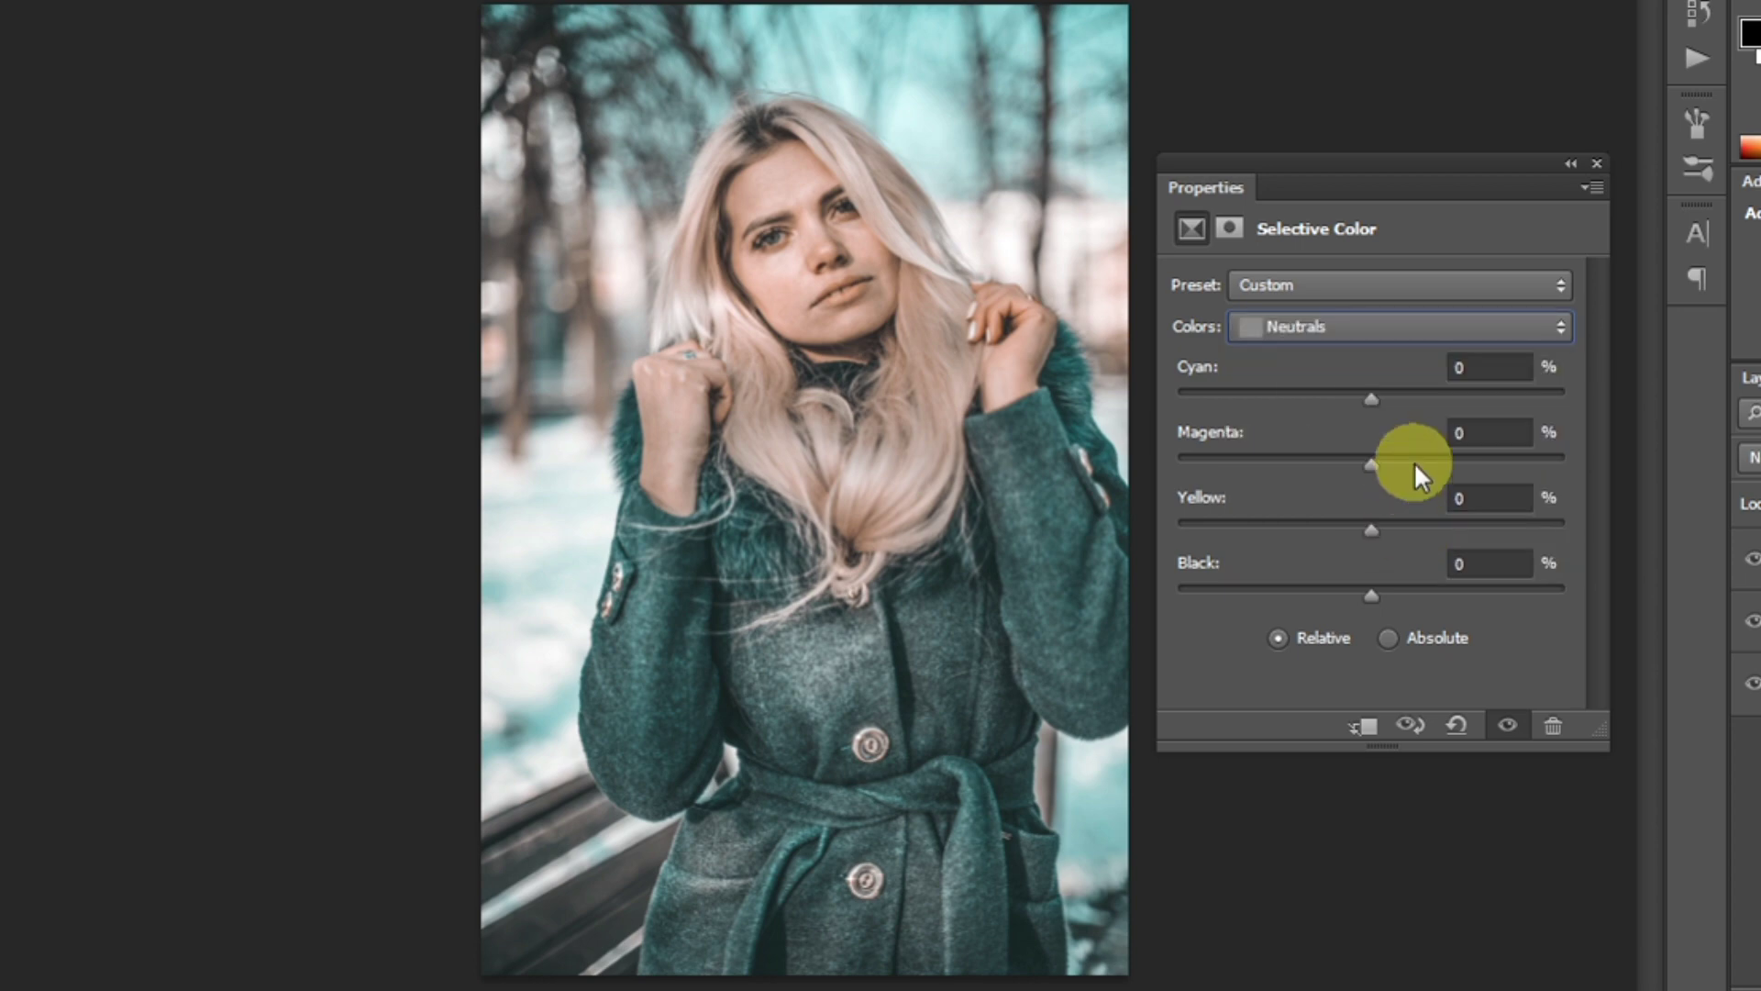
click(1457, 367)
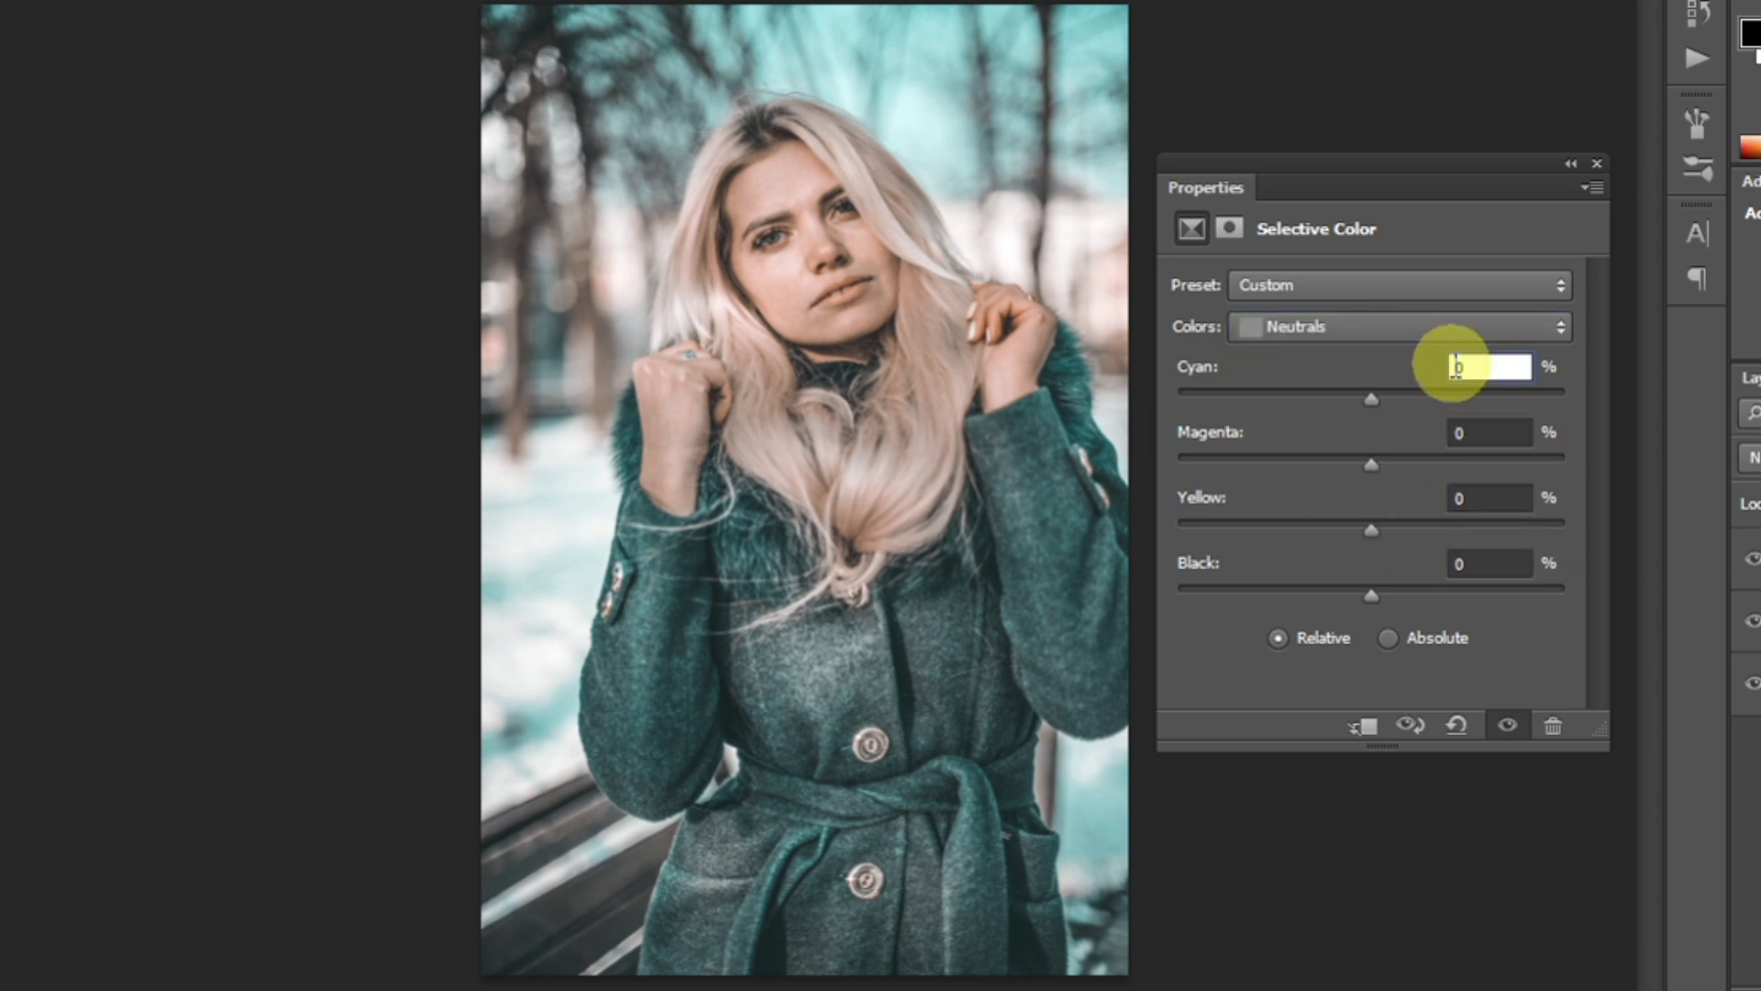
text(-20)
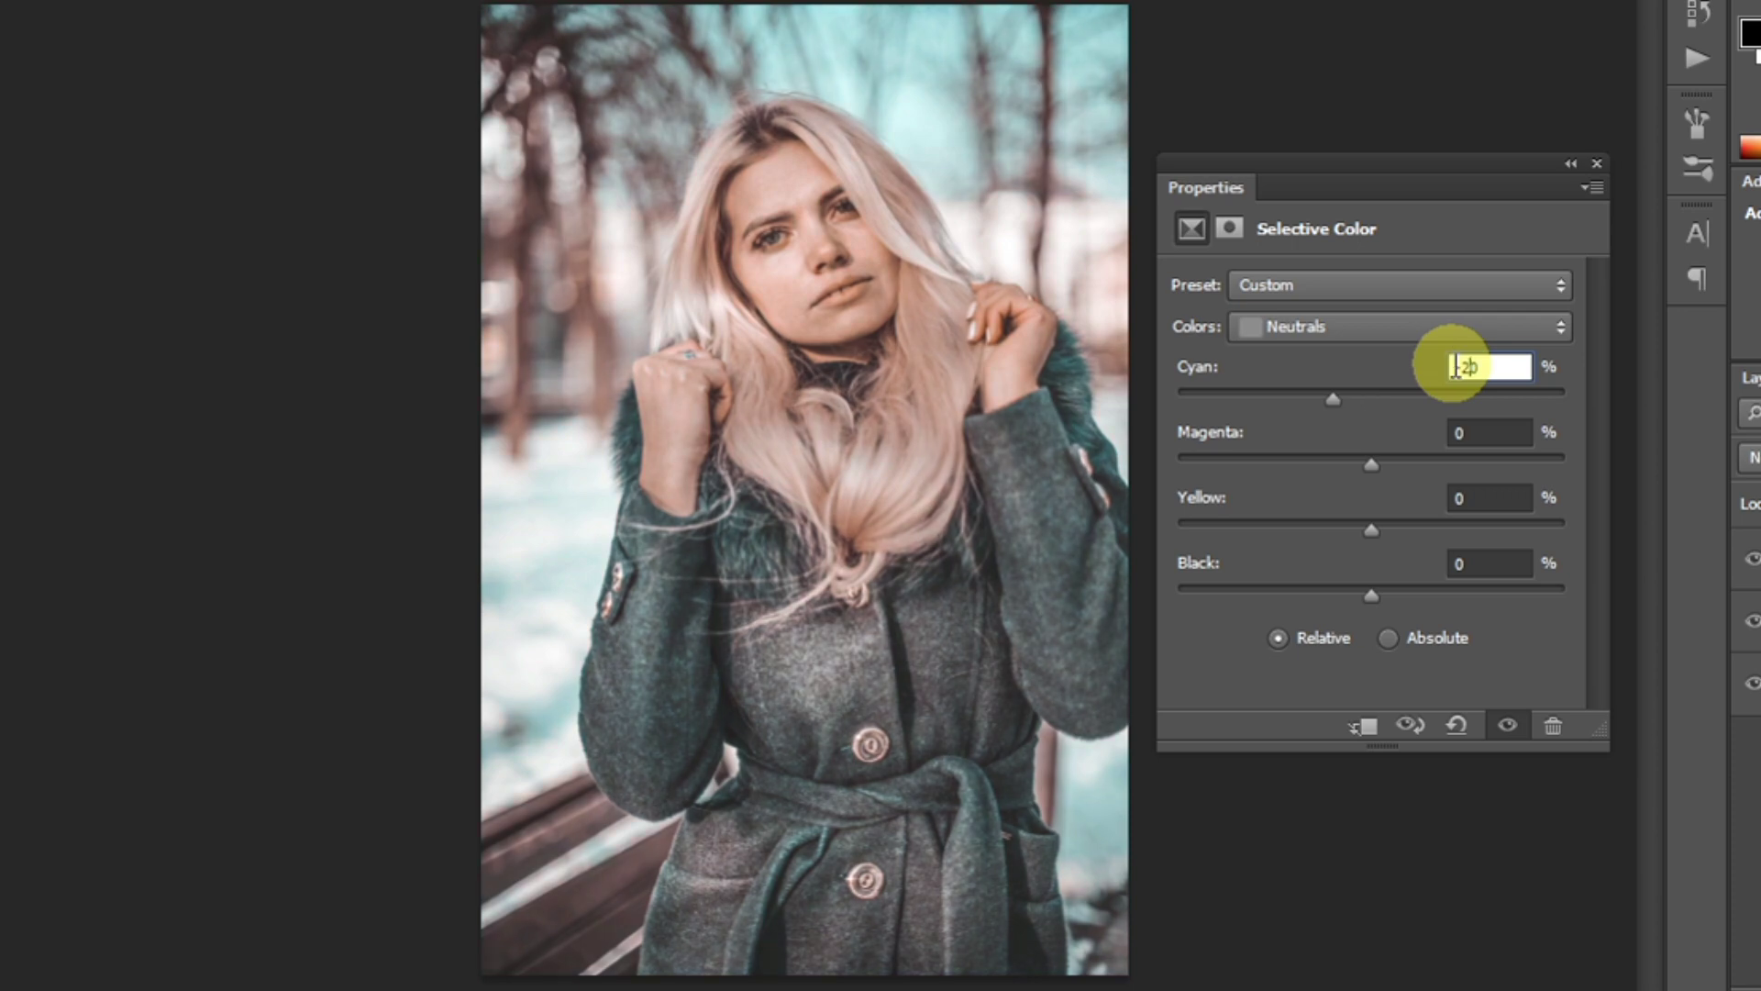
click(1457, 561)
text(20)
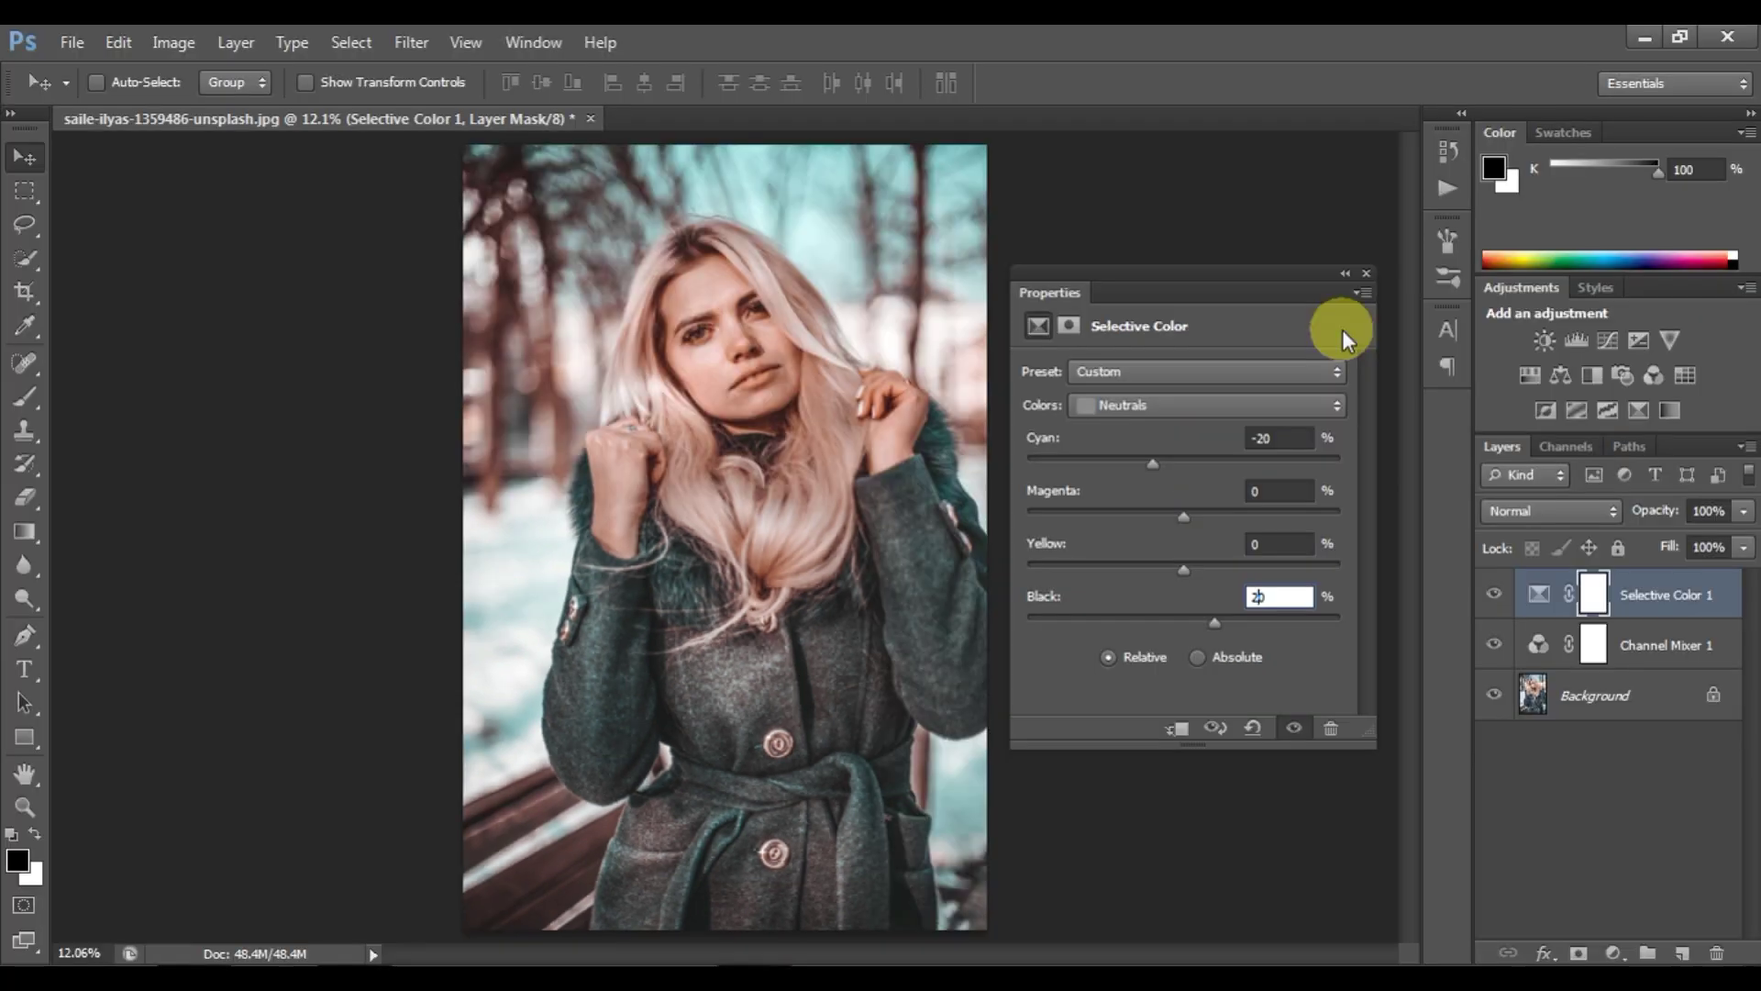
click(1365, 272)
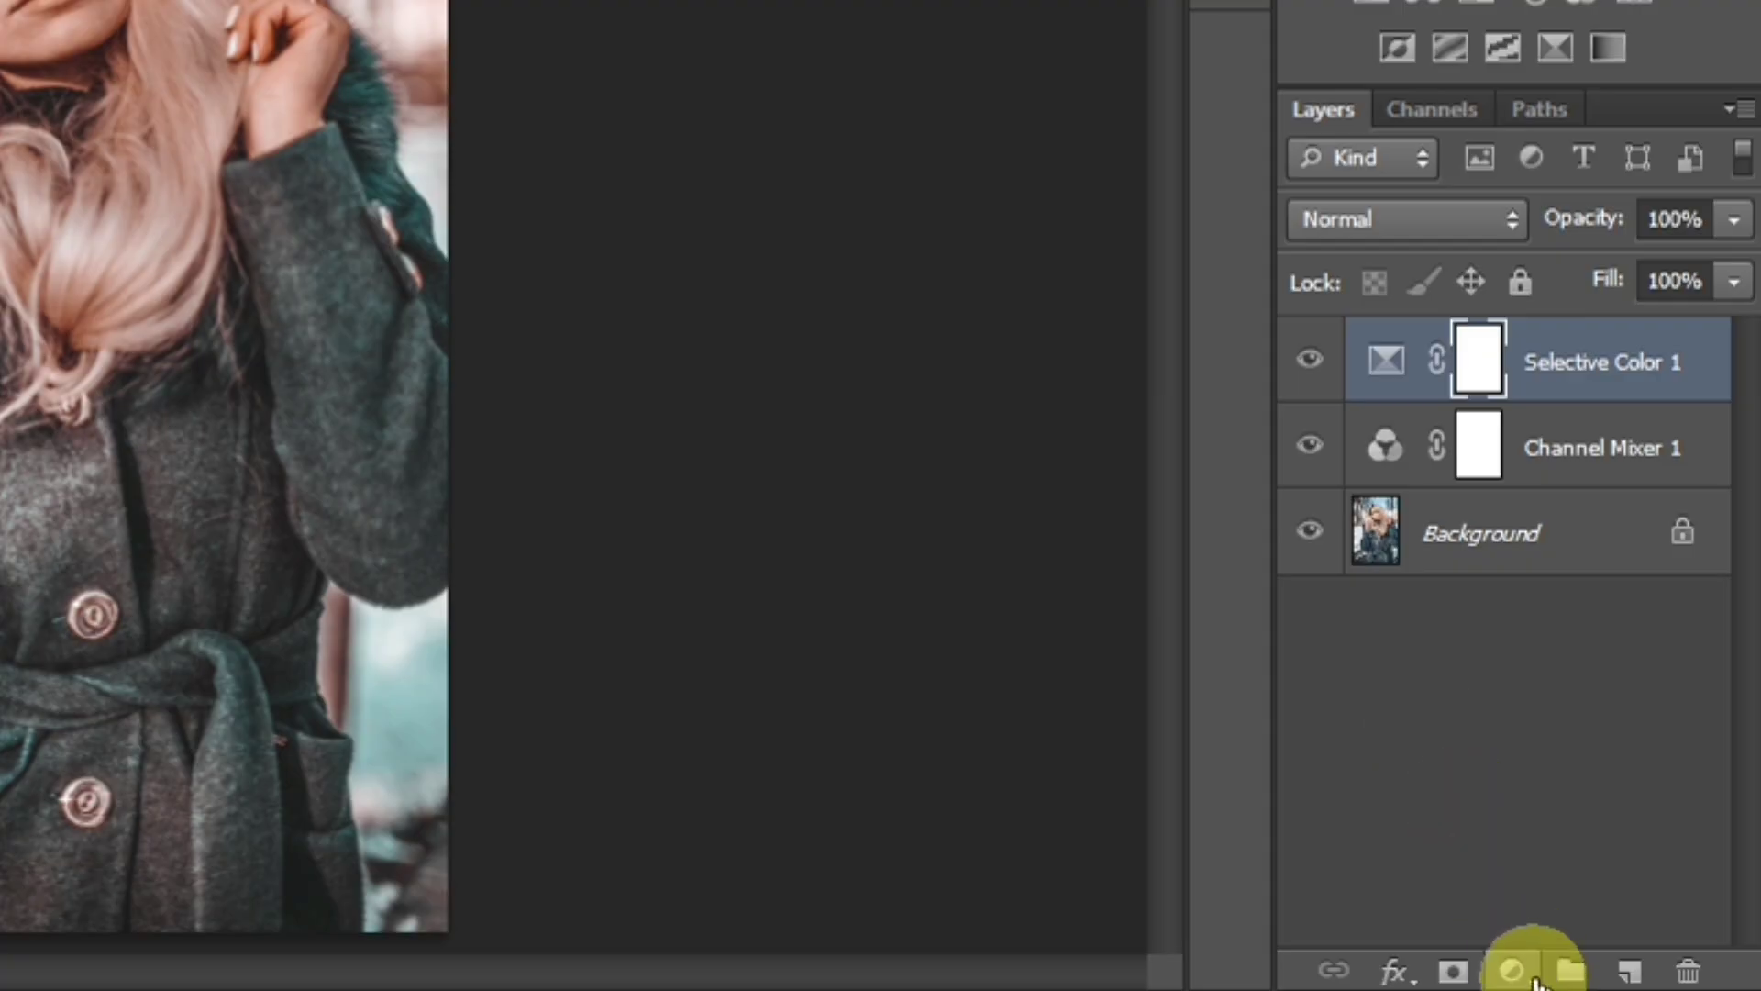
Add a Levels layer and raise the Red channel's input black point to 28.
click(1613, 953)
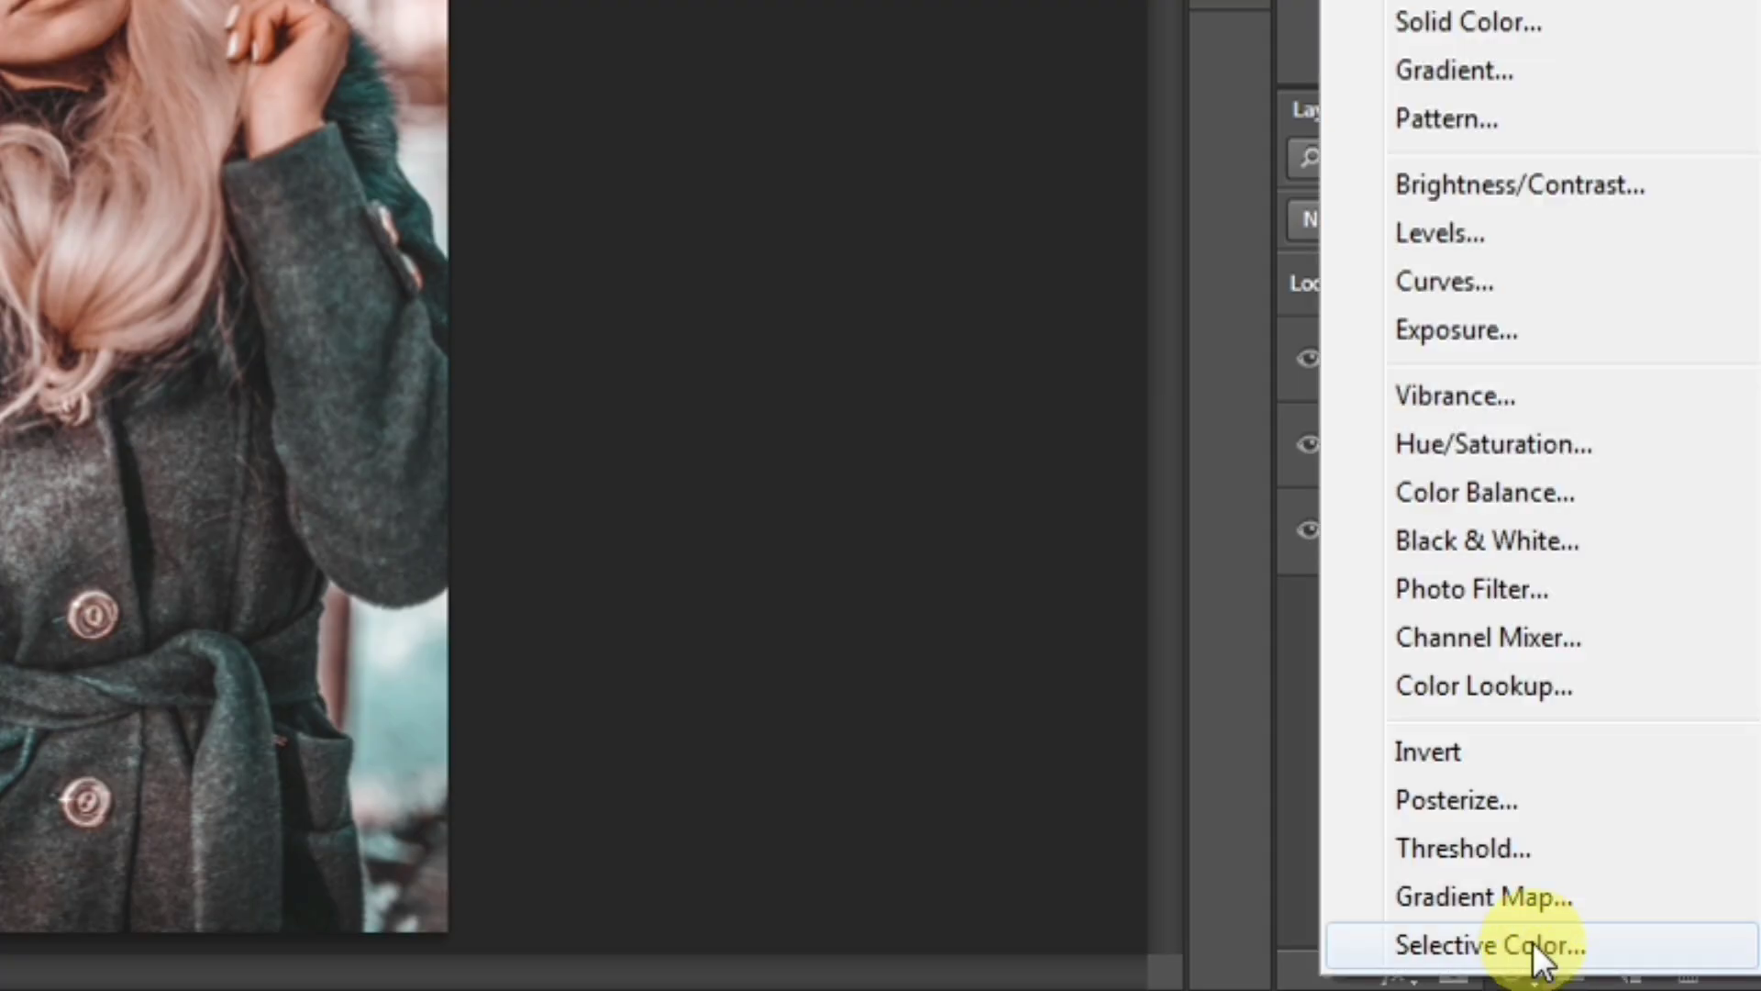
click(1524, 243)
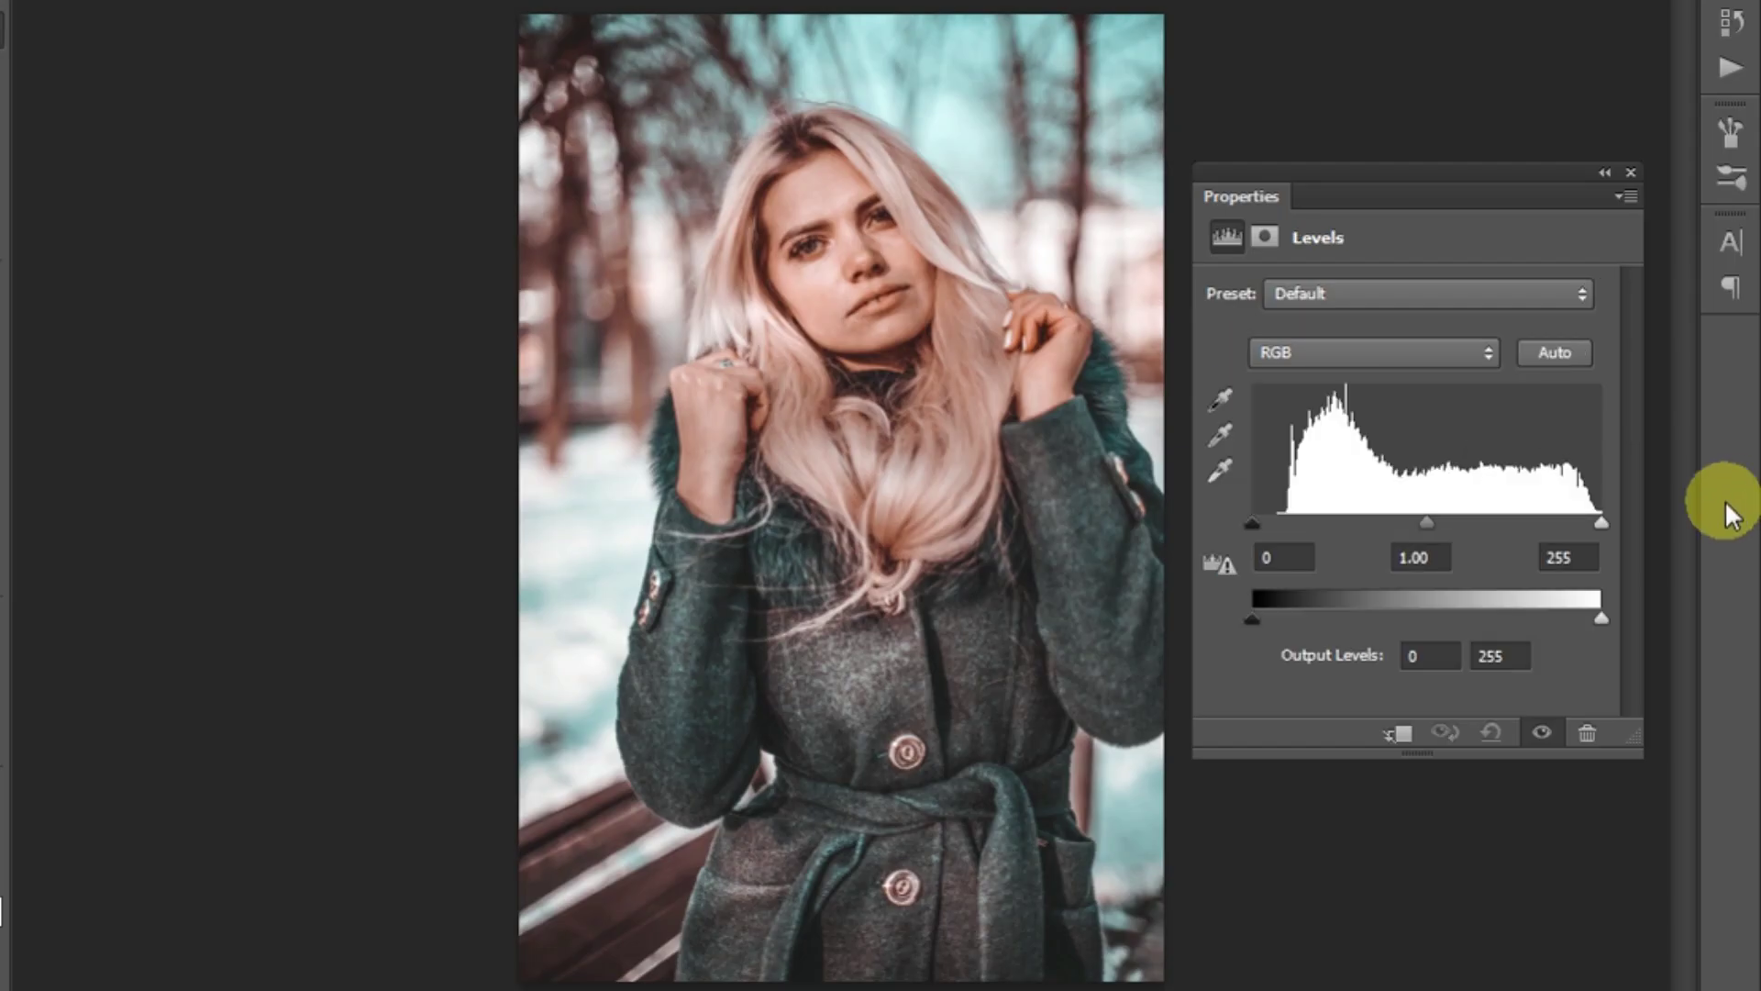
click(1427, 356)
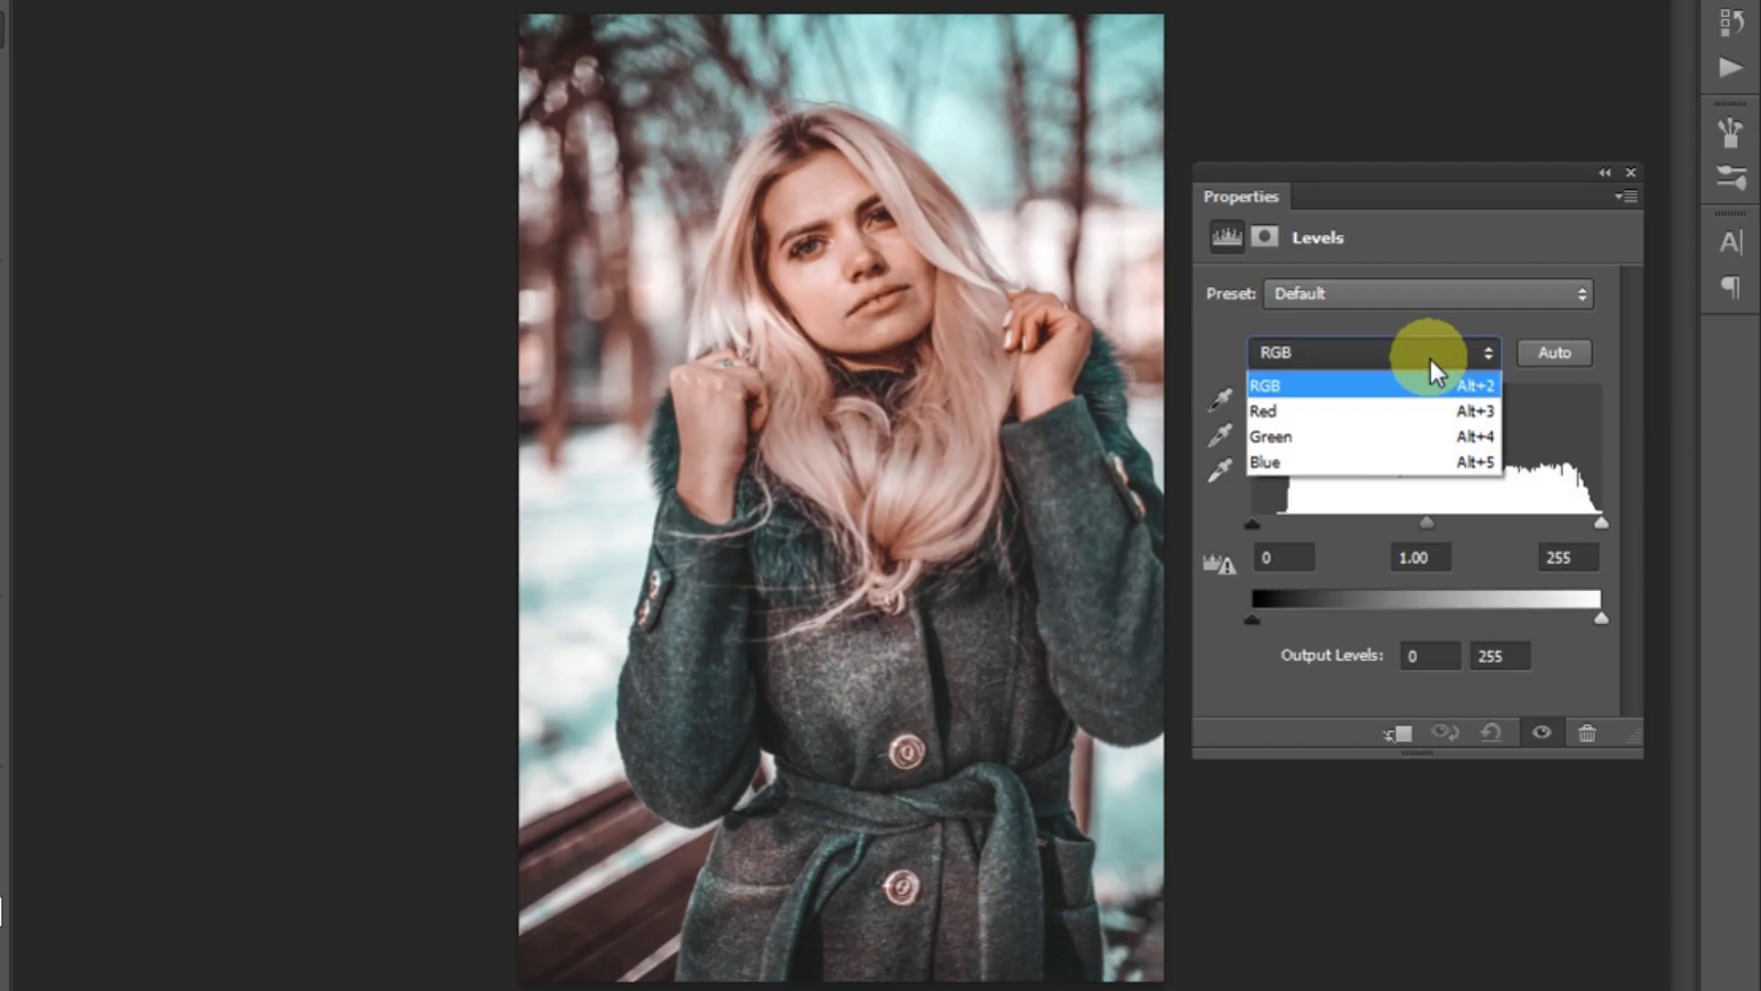
click(1409, 418)
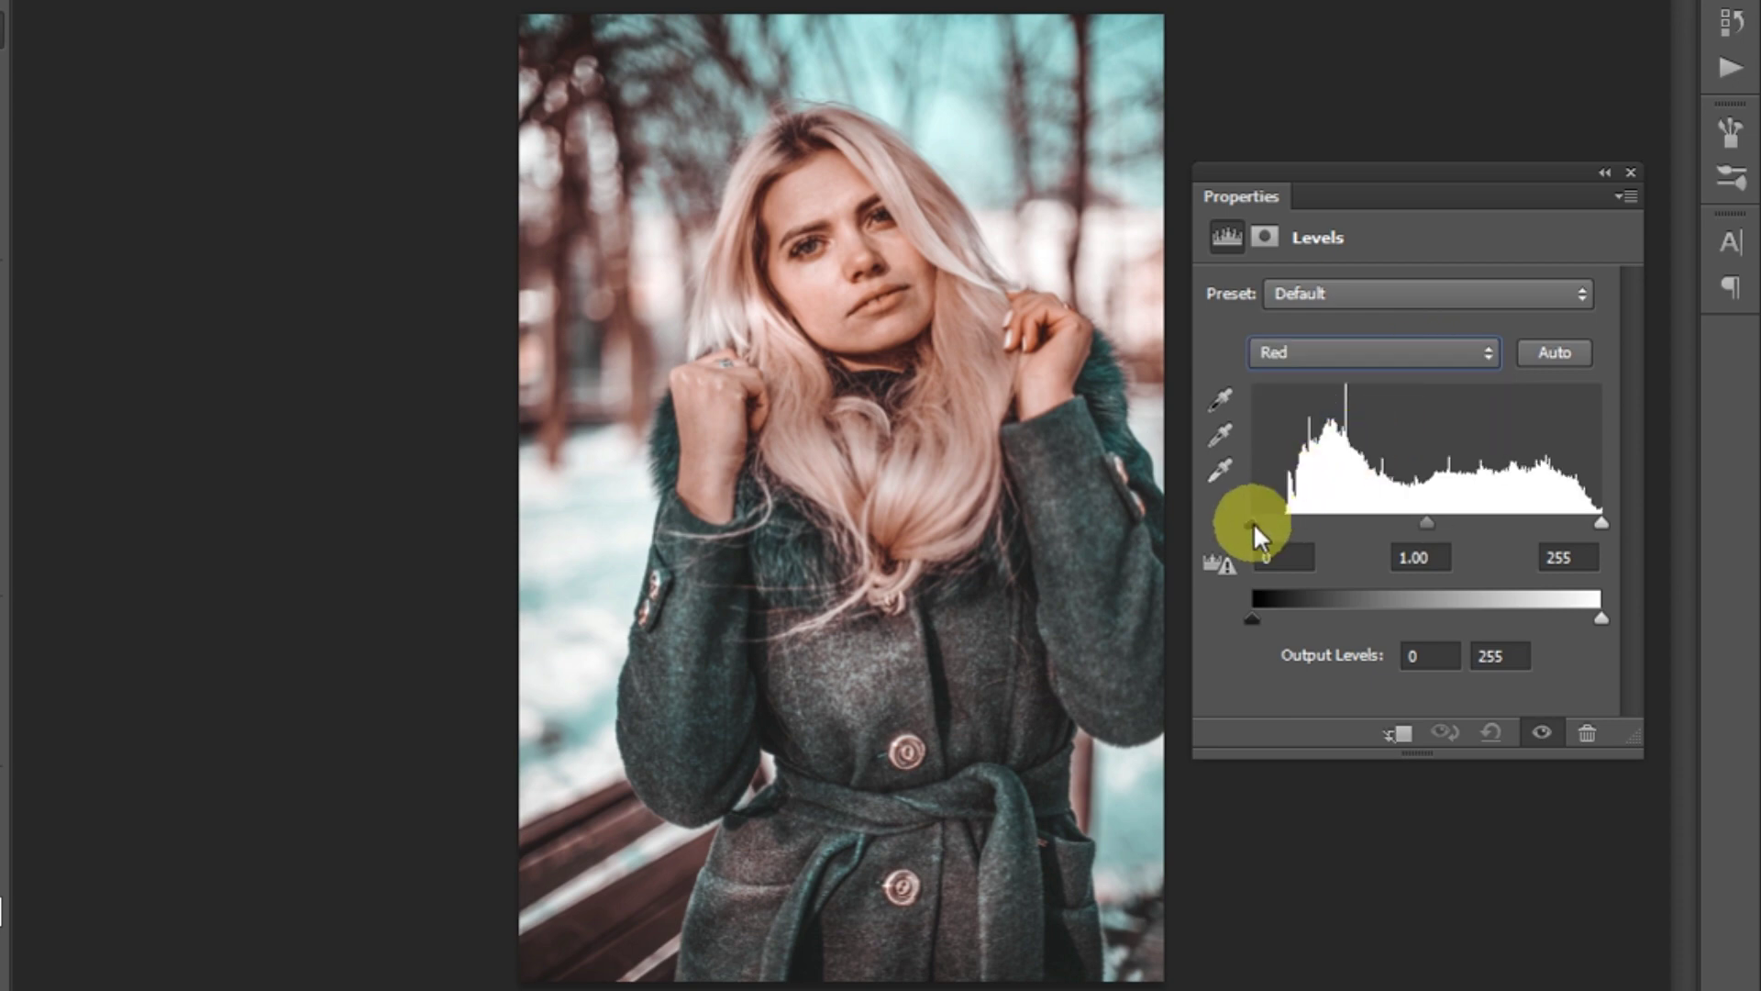
drag(1251, 522, 1291, 524)
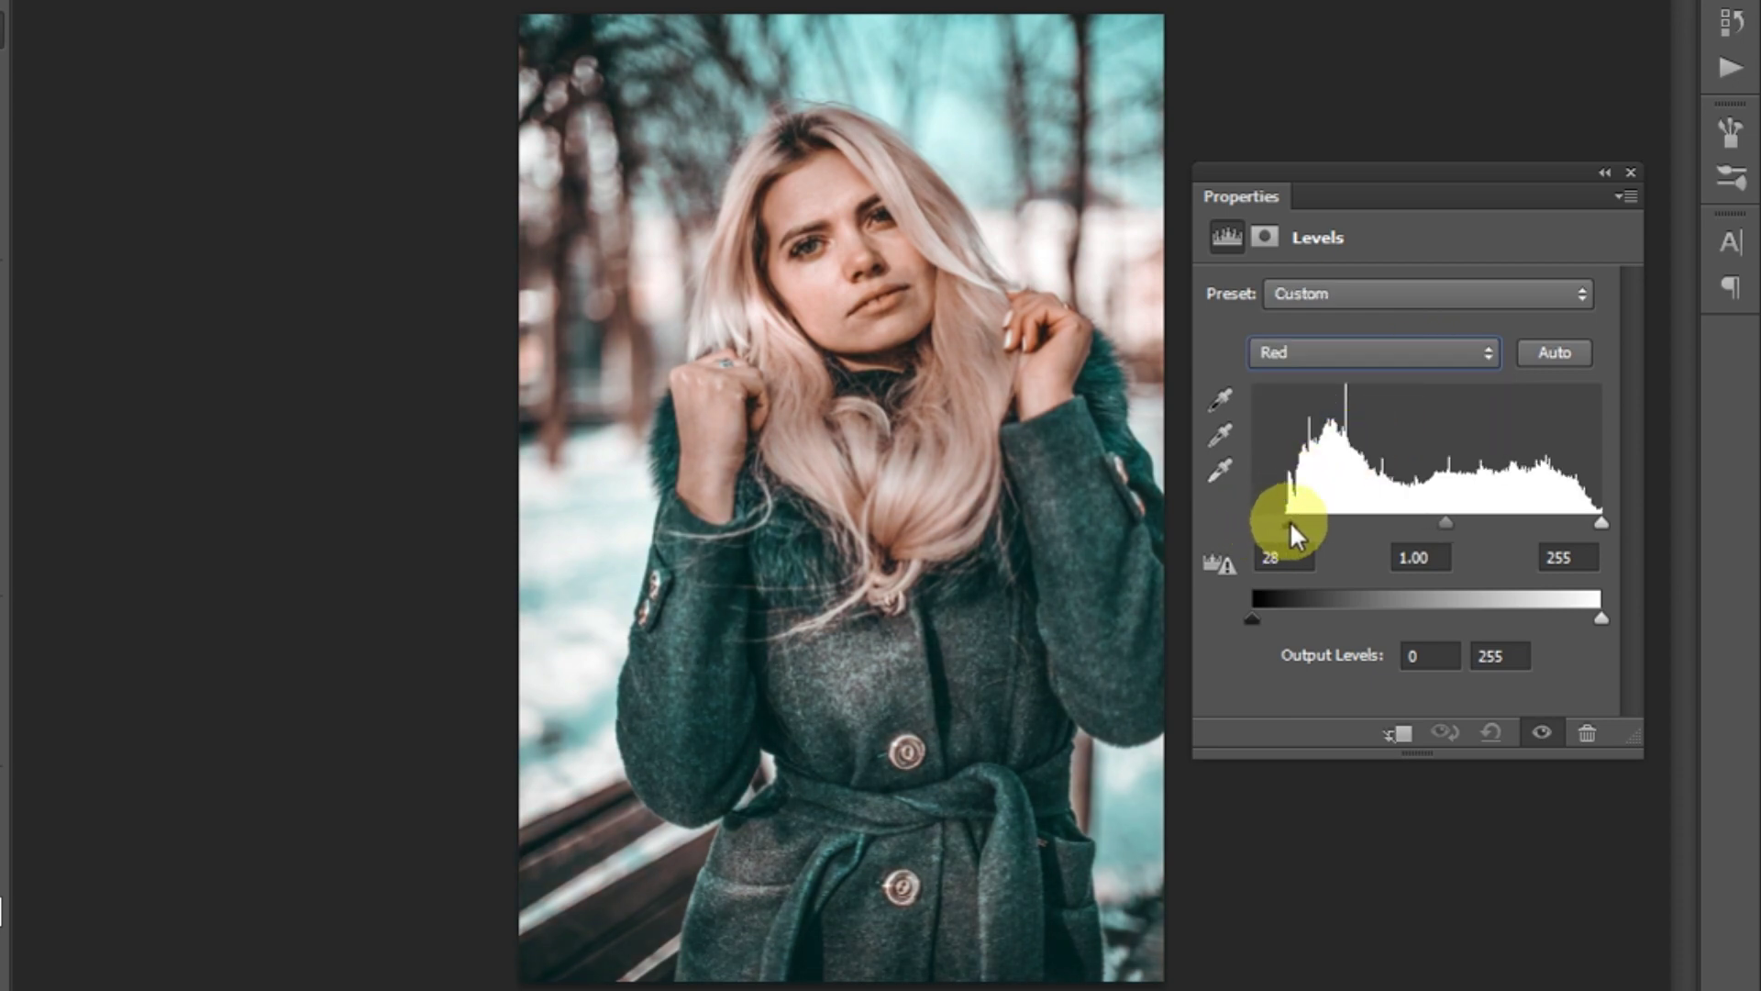
Raise the Blue channel's input black point to 23 and close the Levels properties.
click(1401, 354)
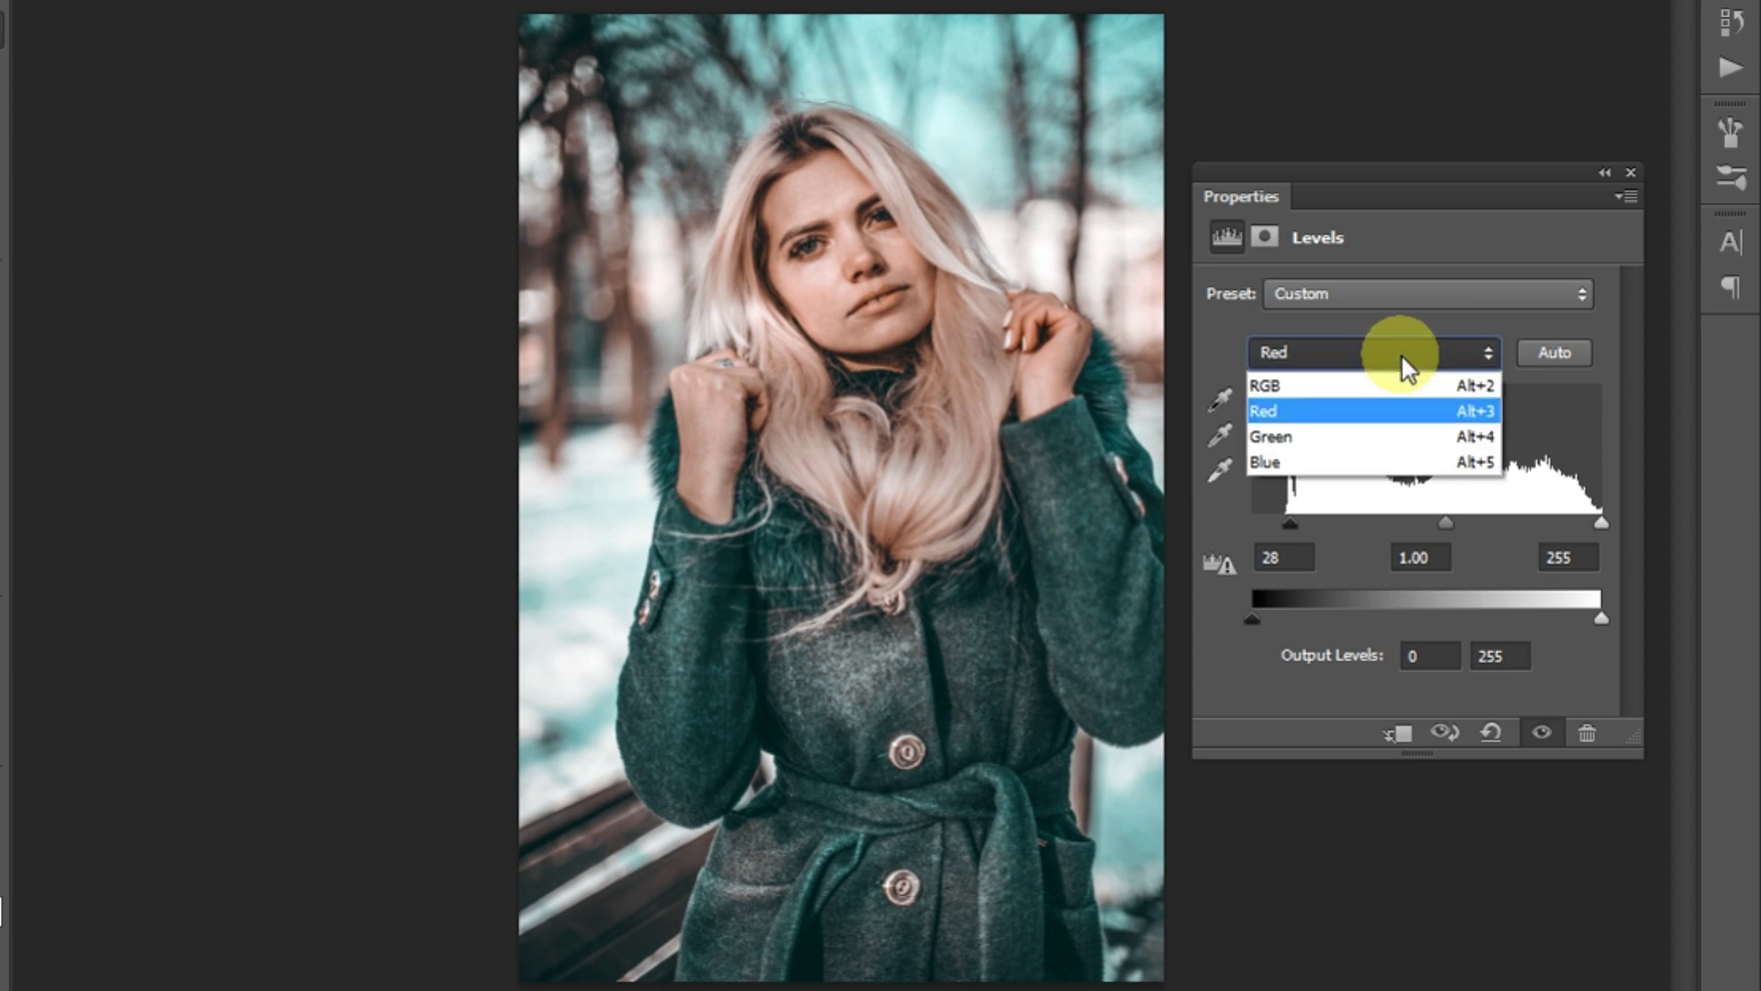
click(1382, 459)
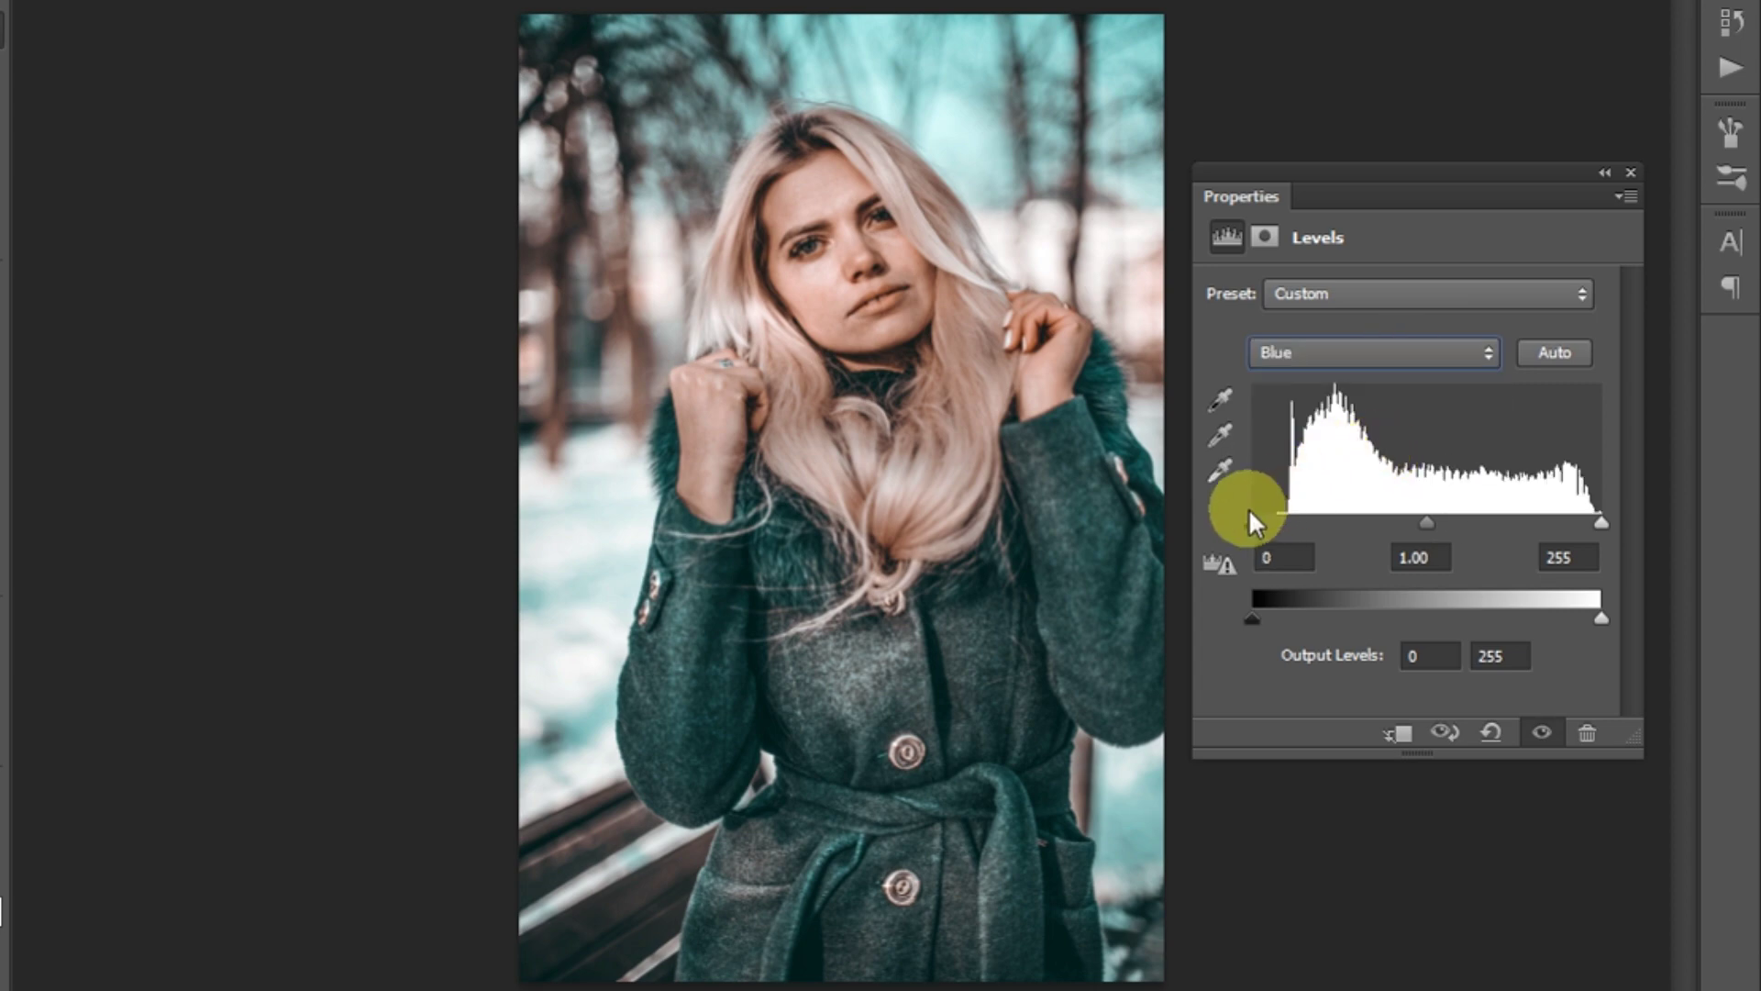
drag(1252, 522, 1286, 520)
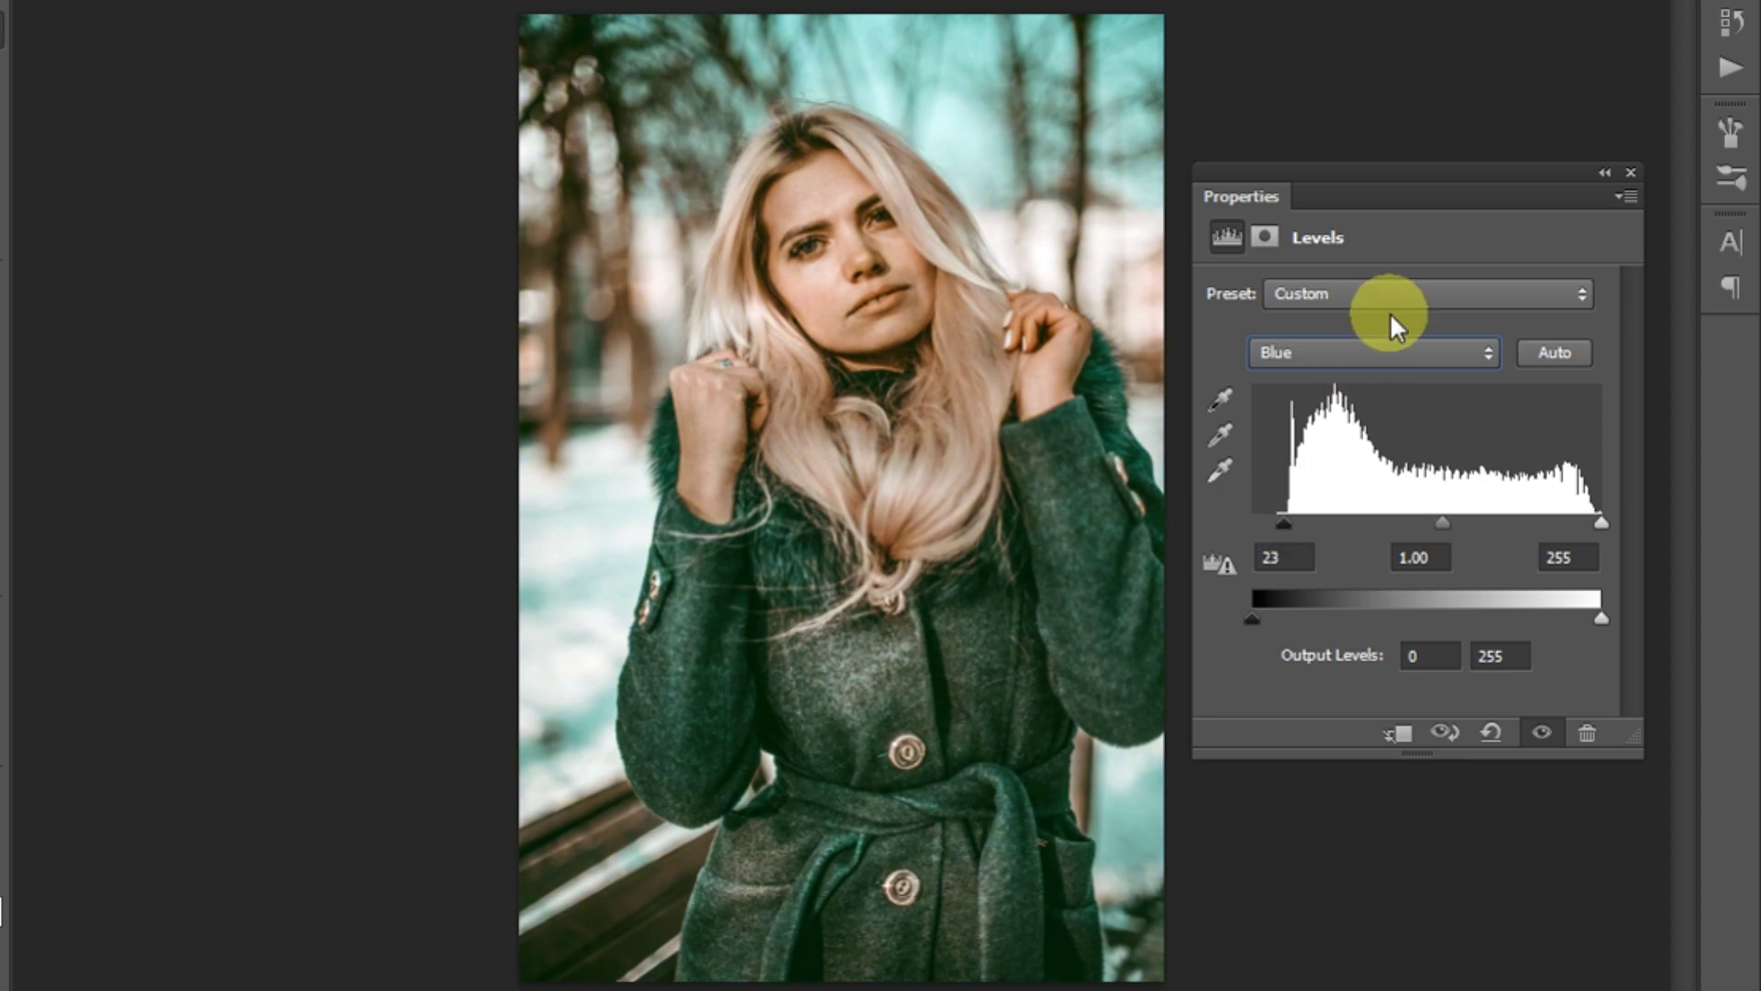
click(1383, 352)
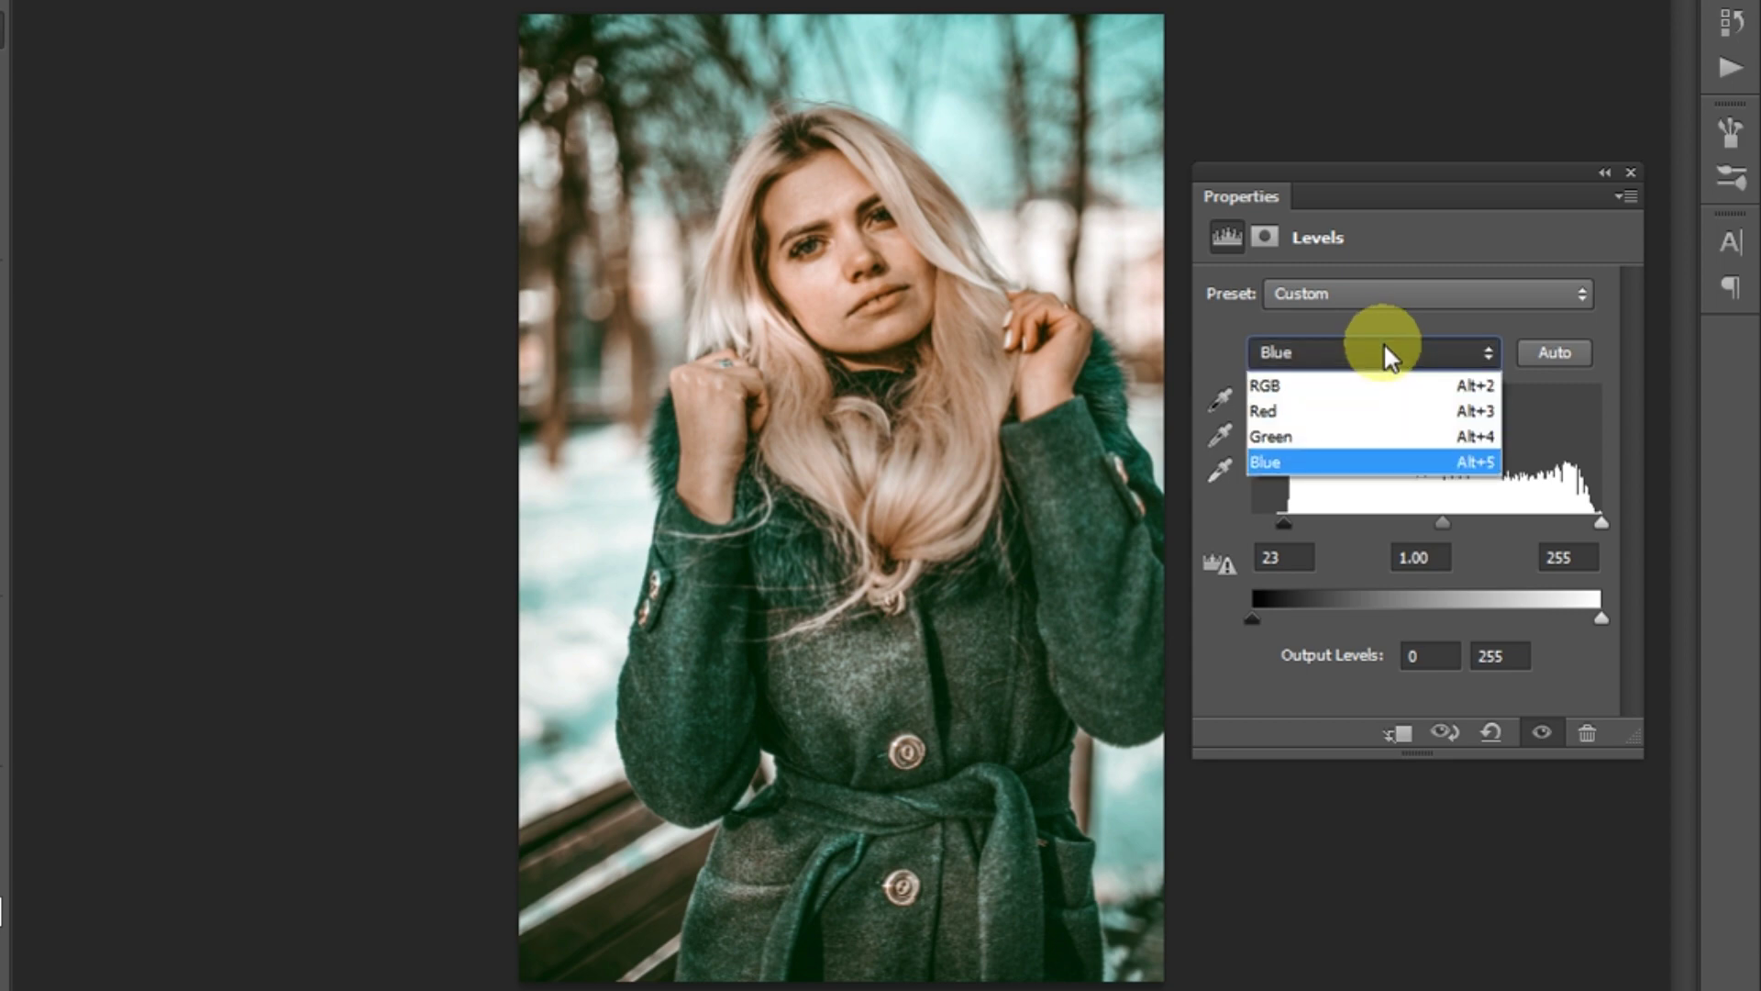
click(1385, 353)
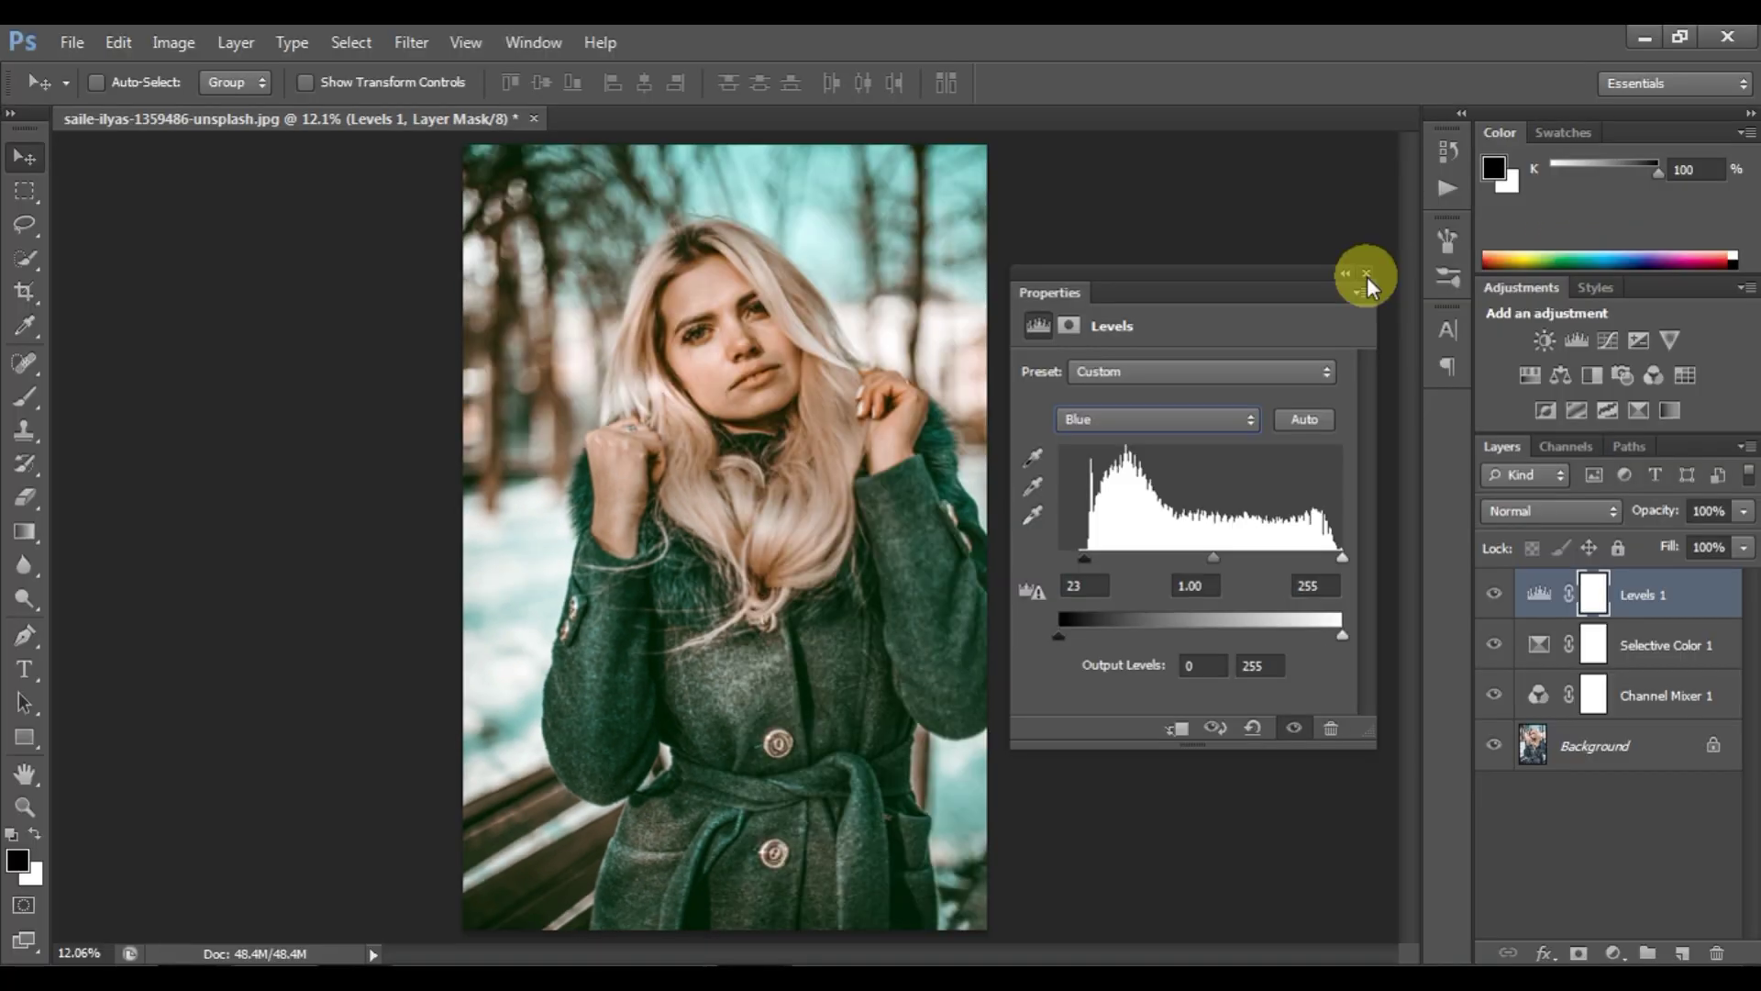
click(1367, 276)
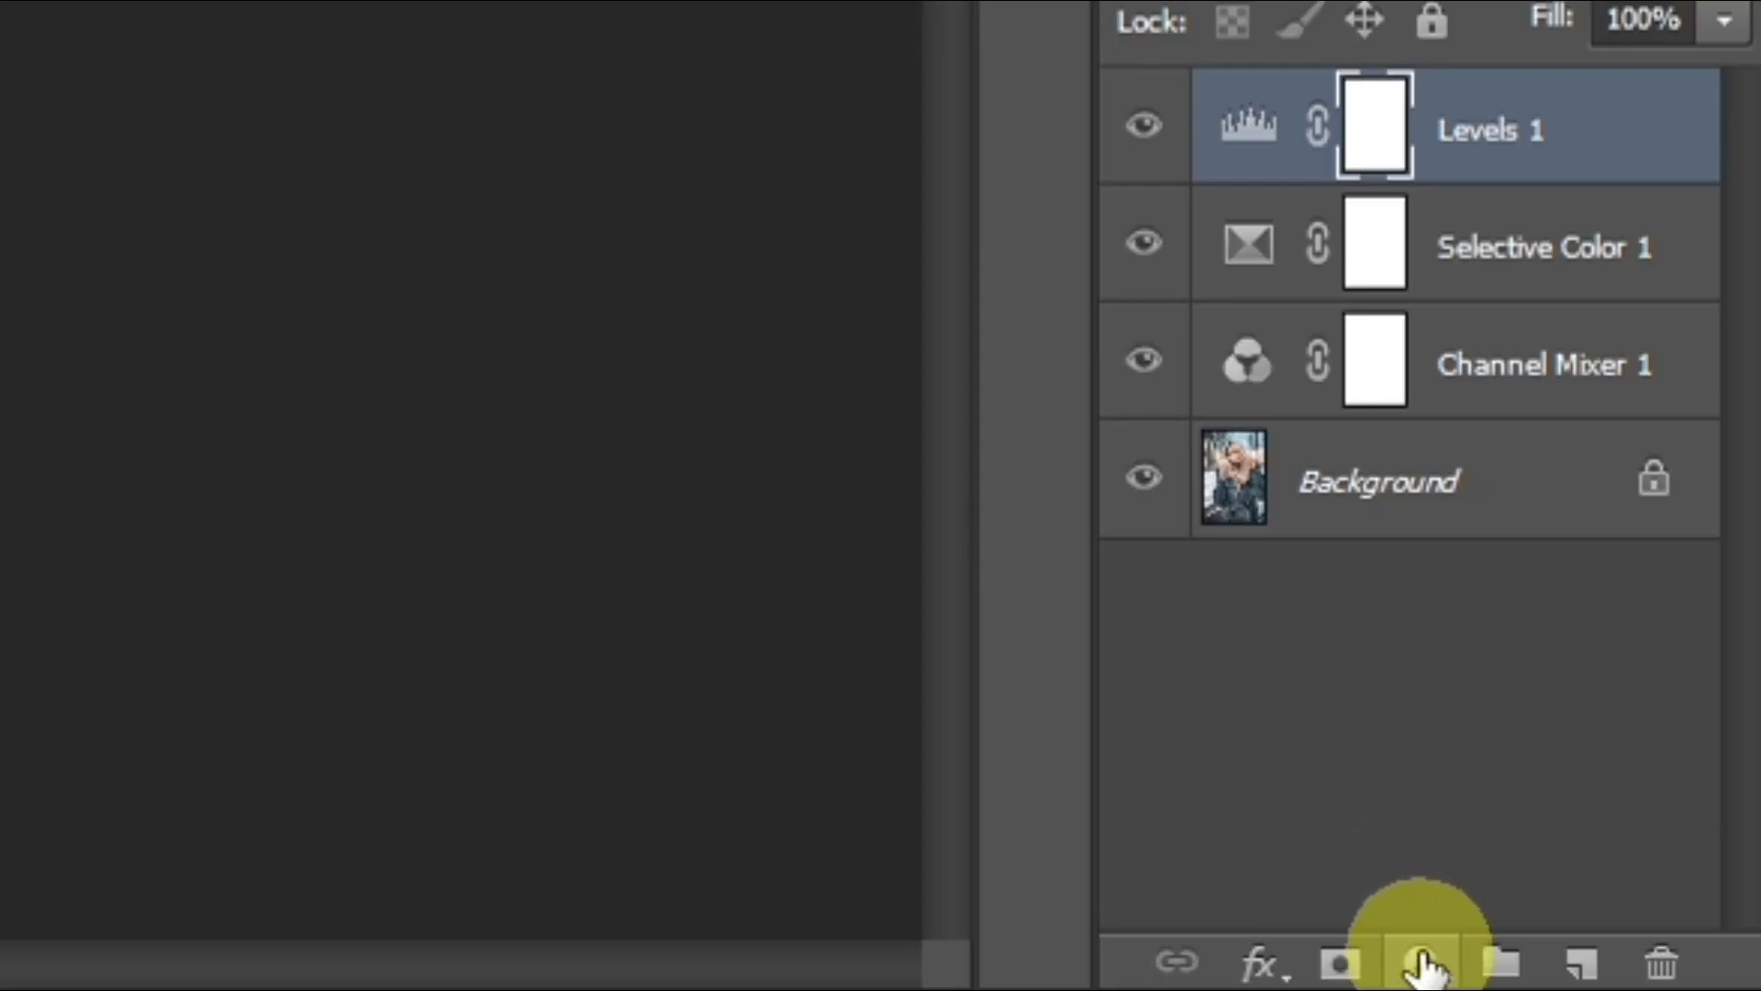
Add a Gradient Map layer and set its left gradient stop to #00183c.
click(1612, 954)
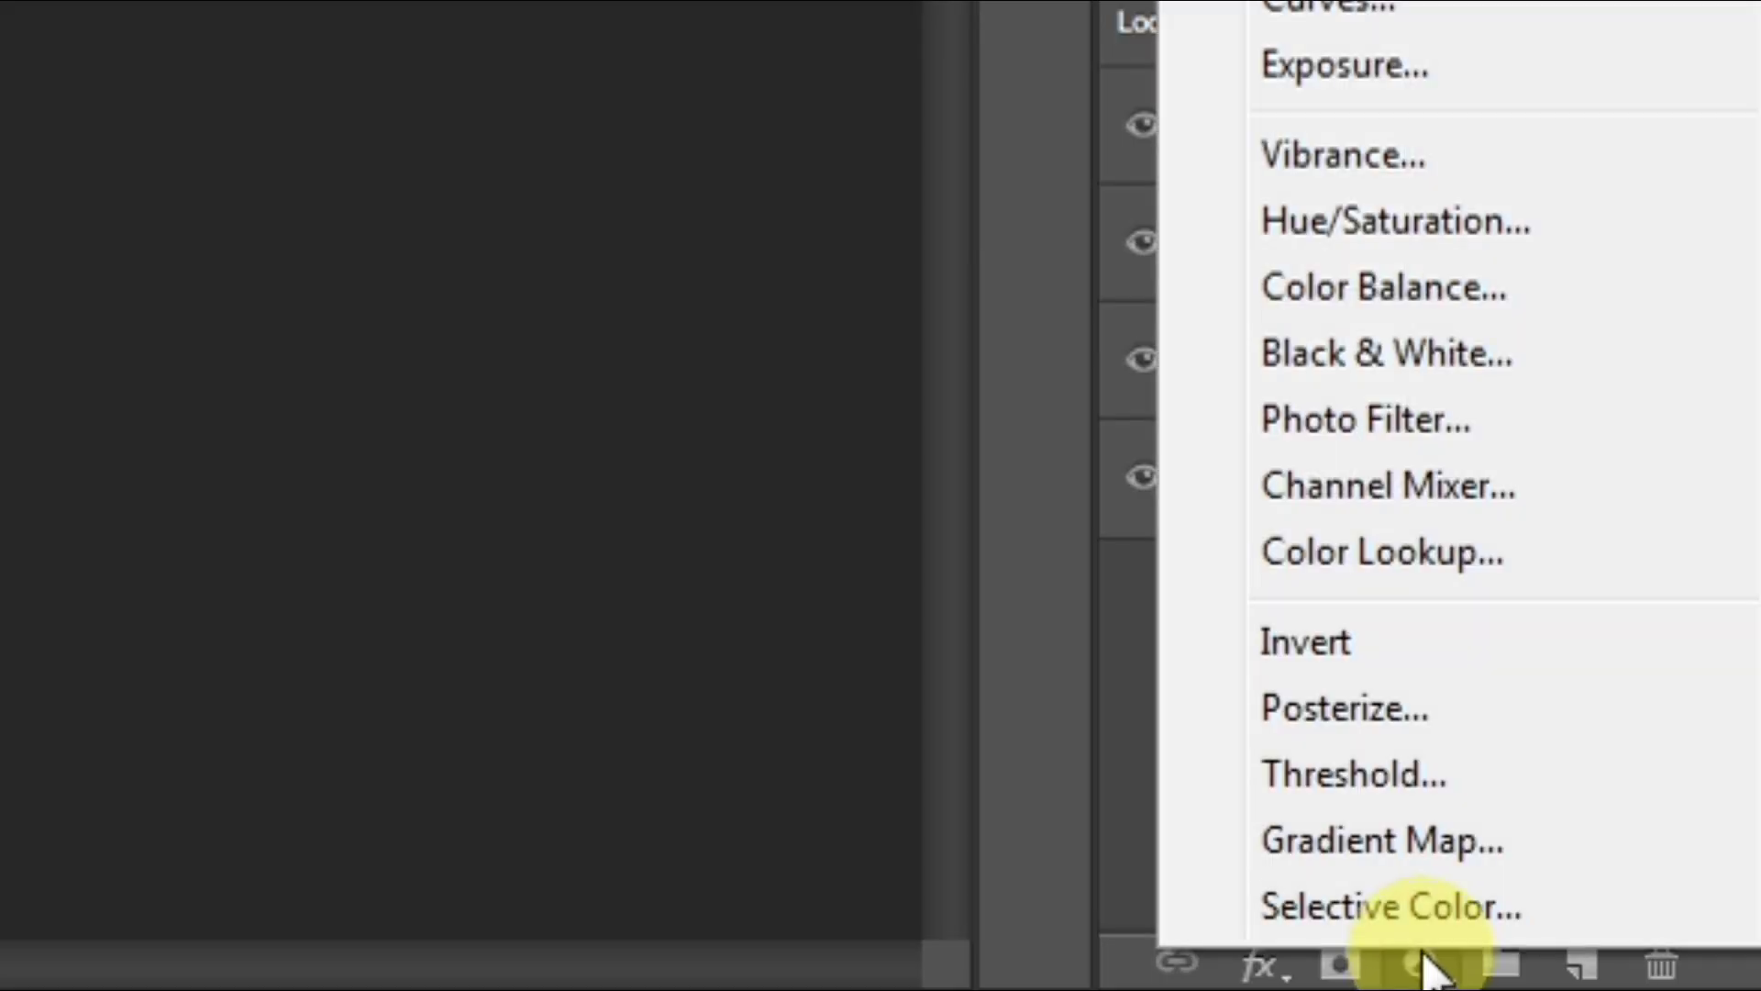
click(1428, 824)
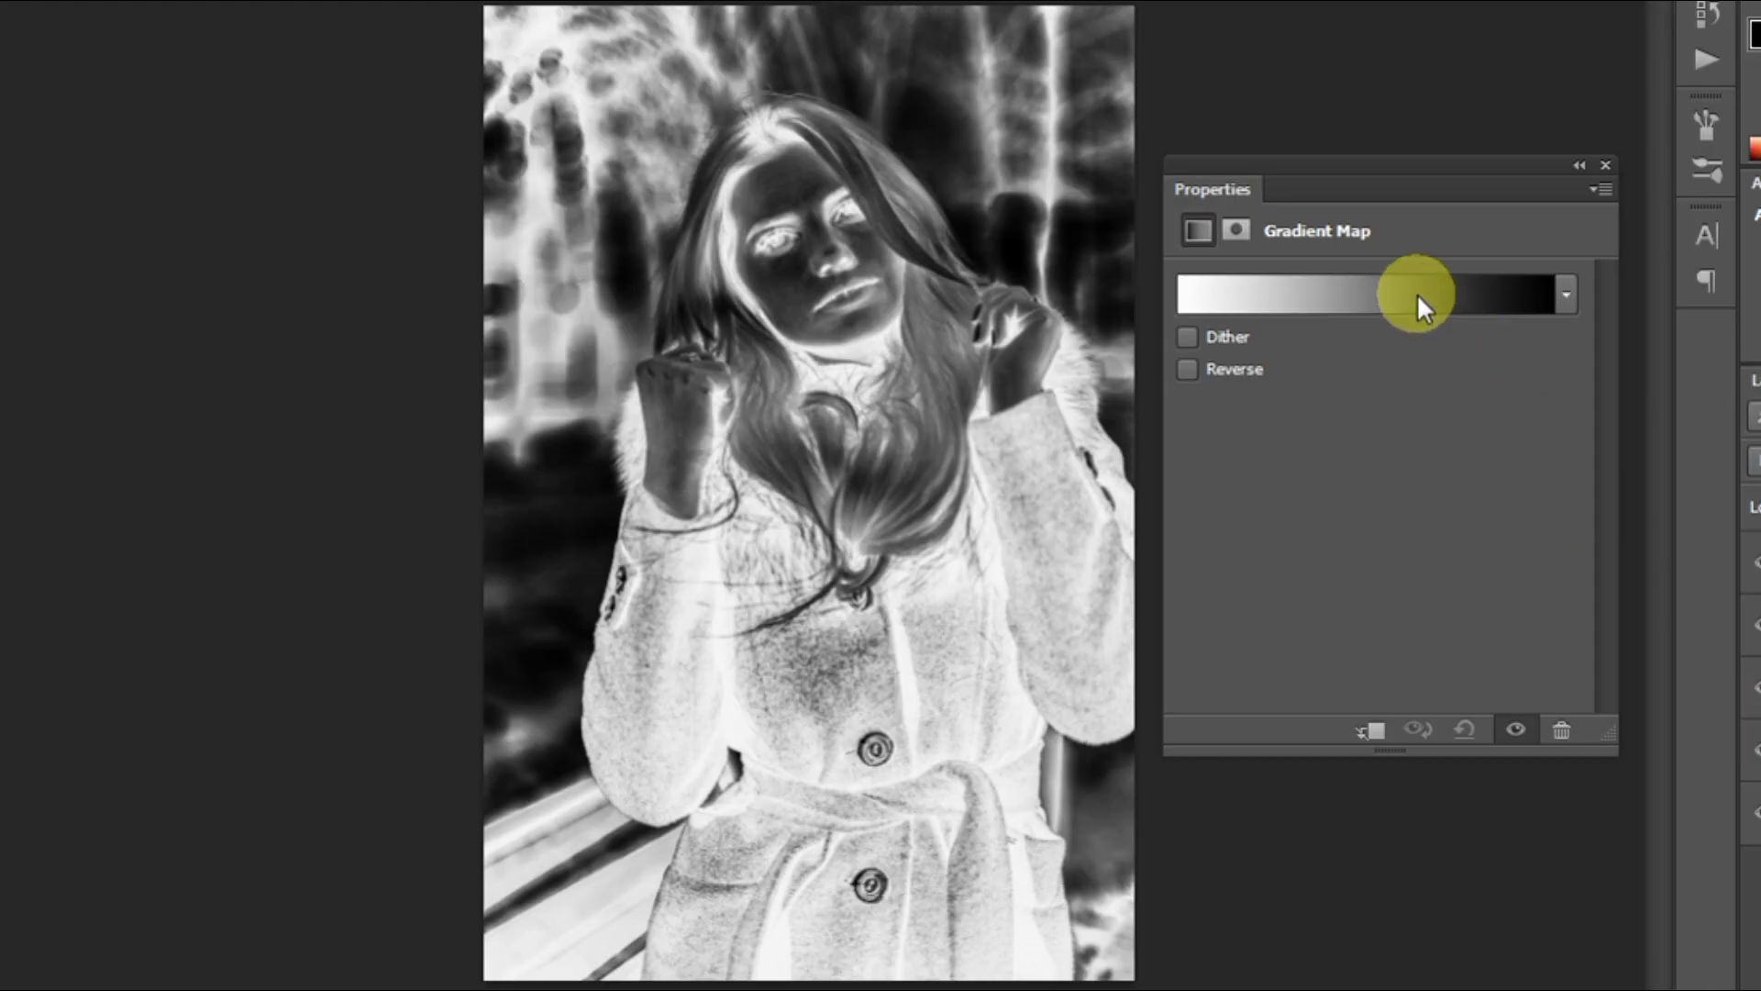
click(1417, 293)
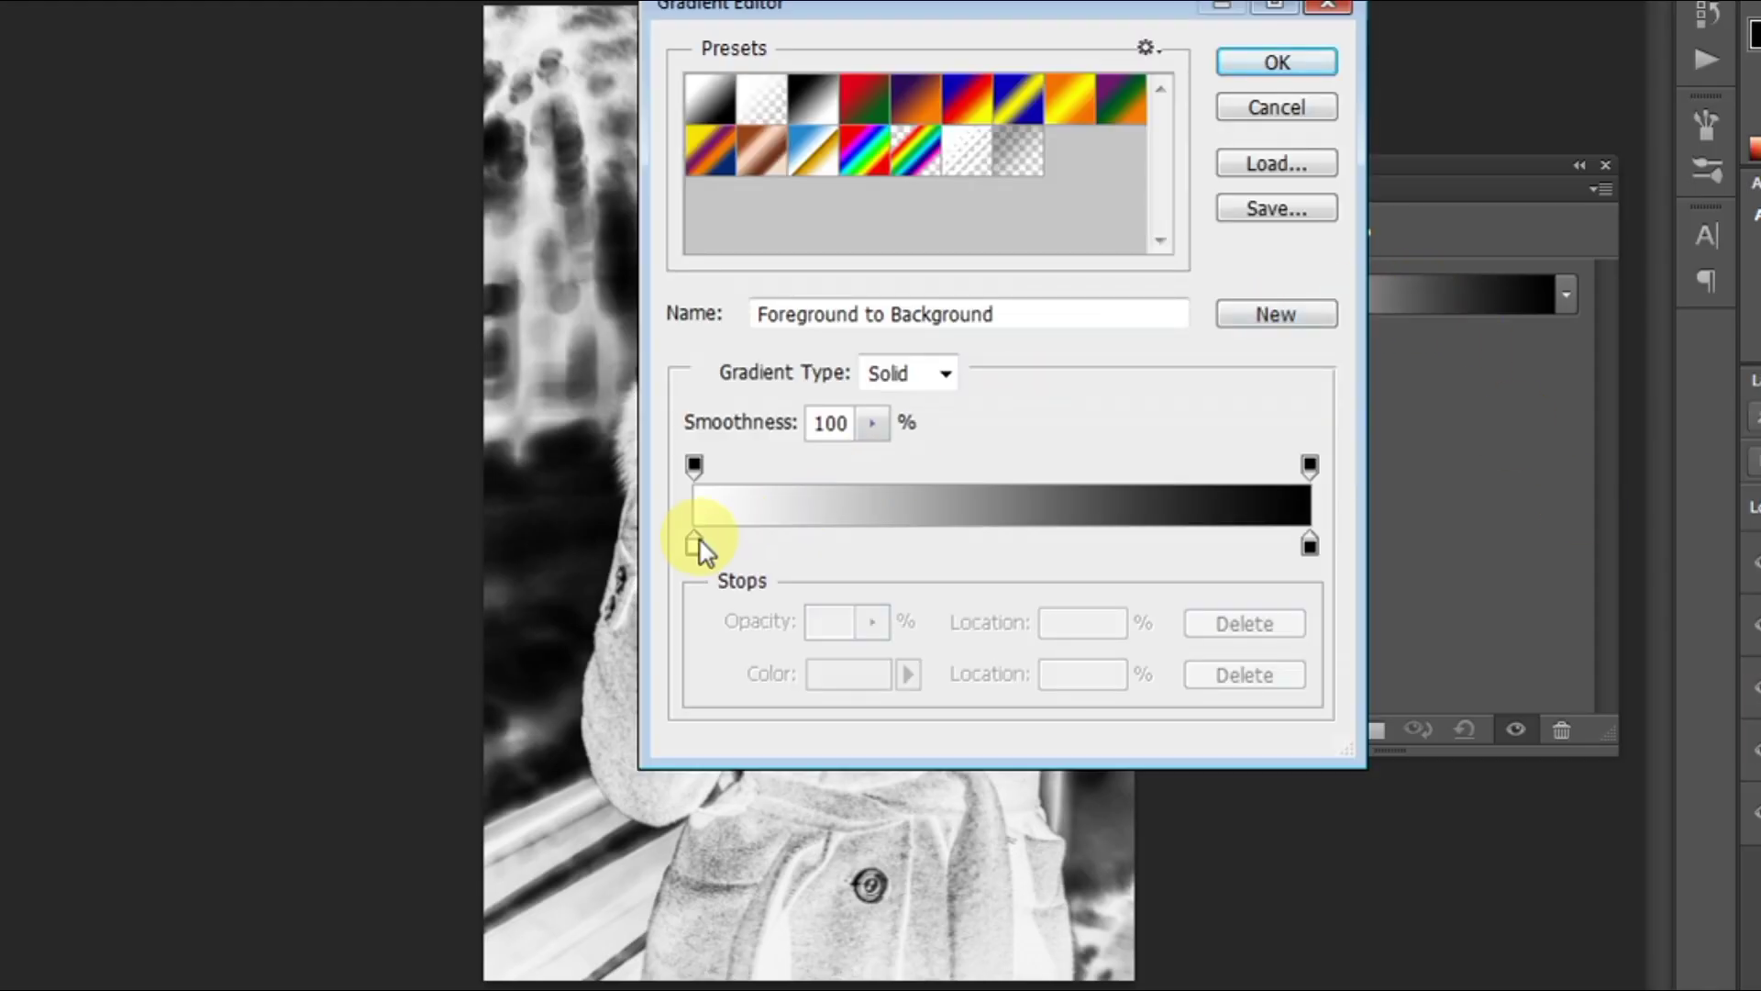
click(696, 545)
click(847, 678)
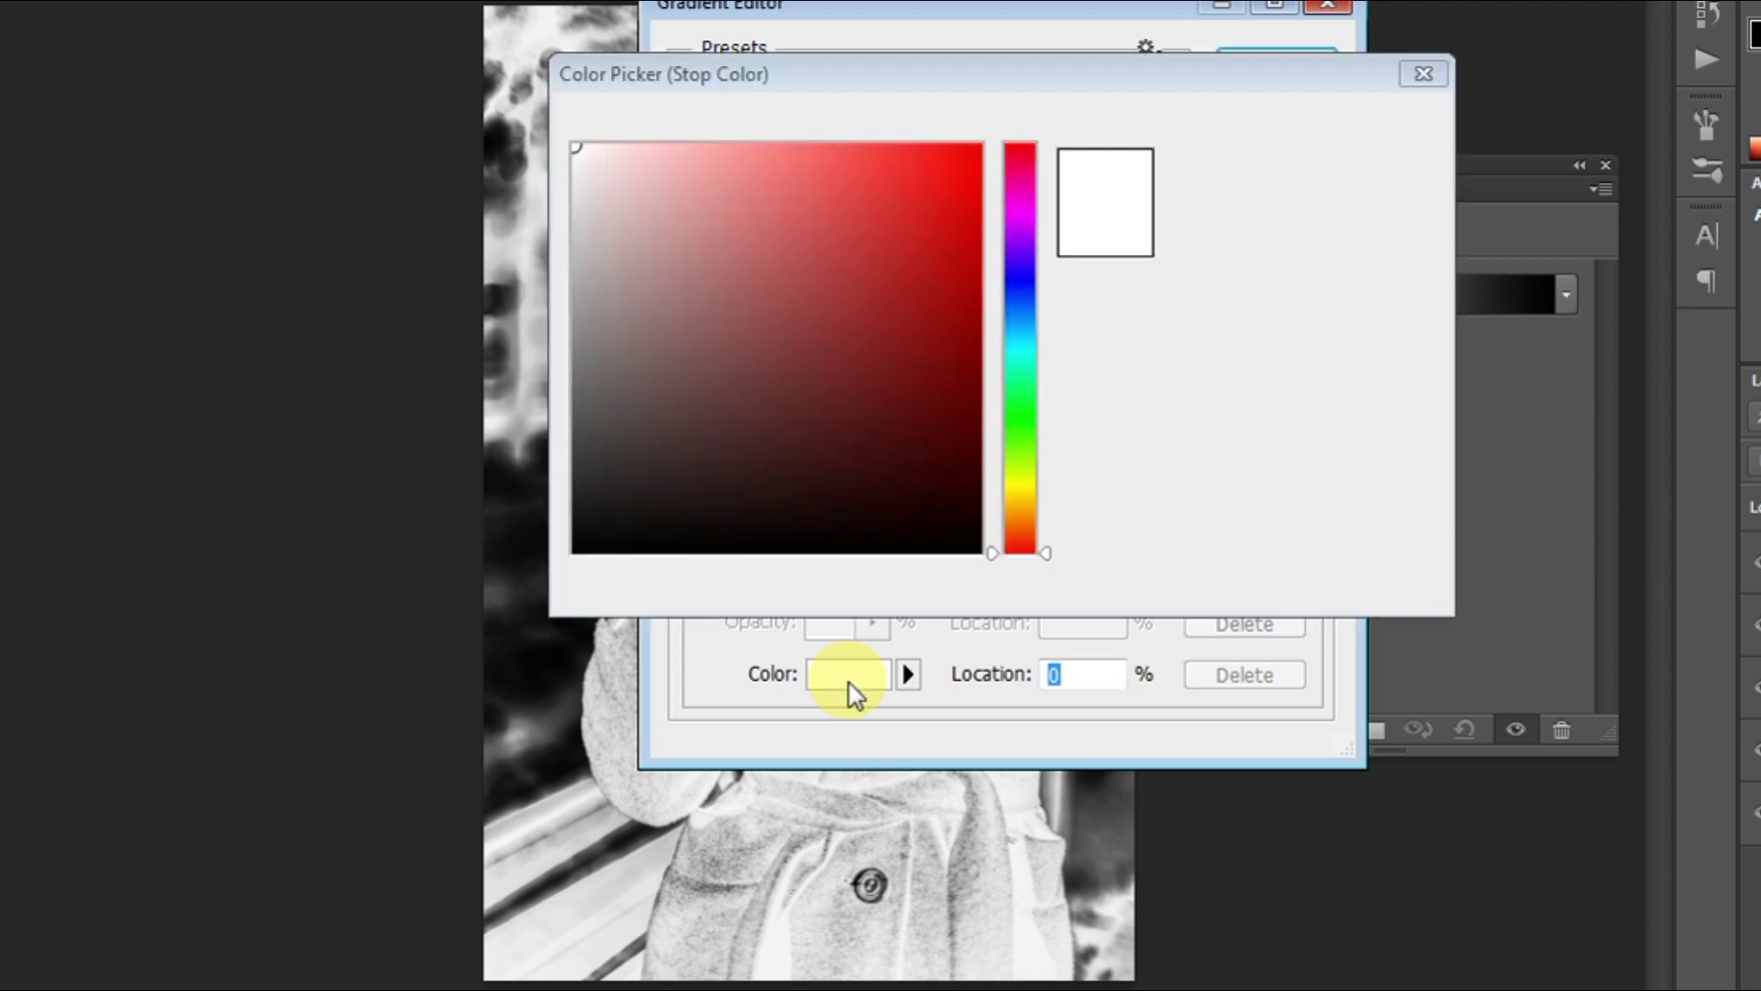
click(1173, 581)
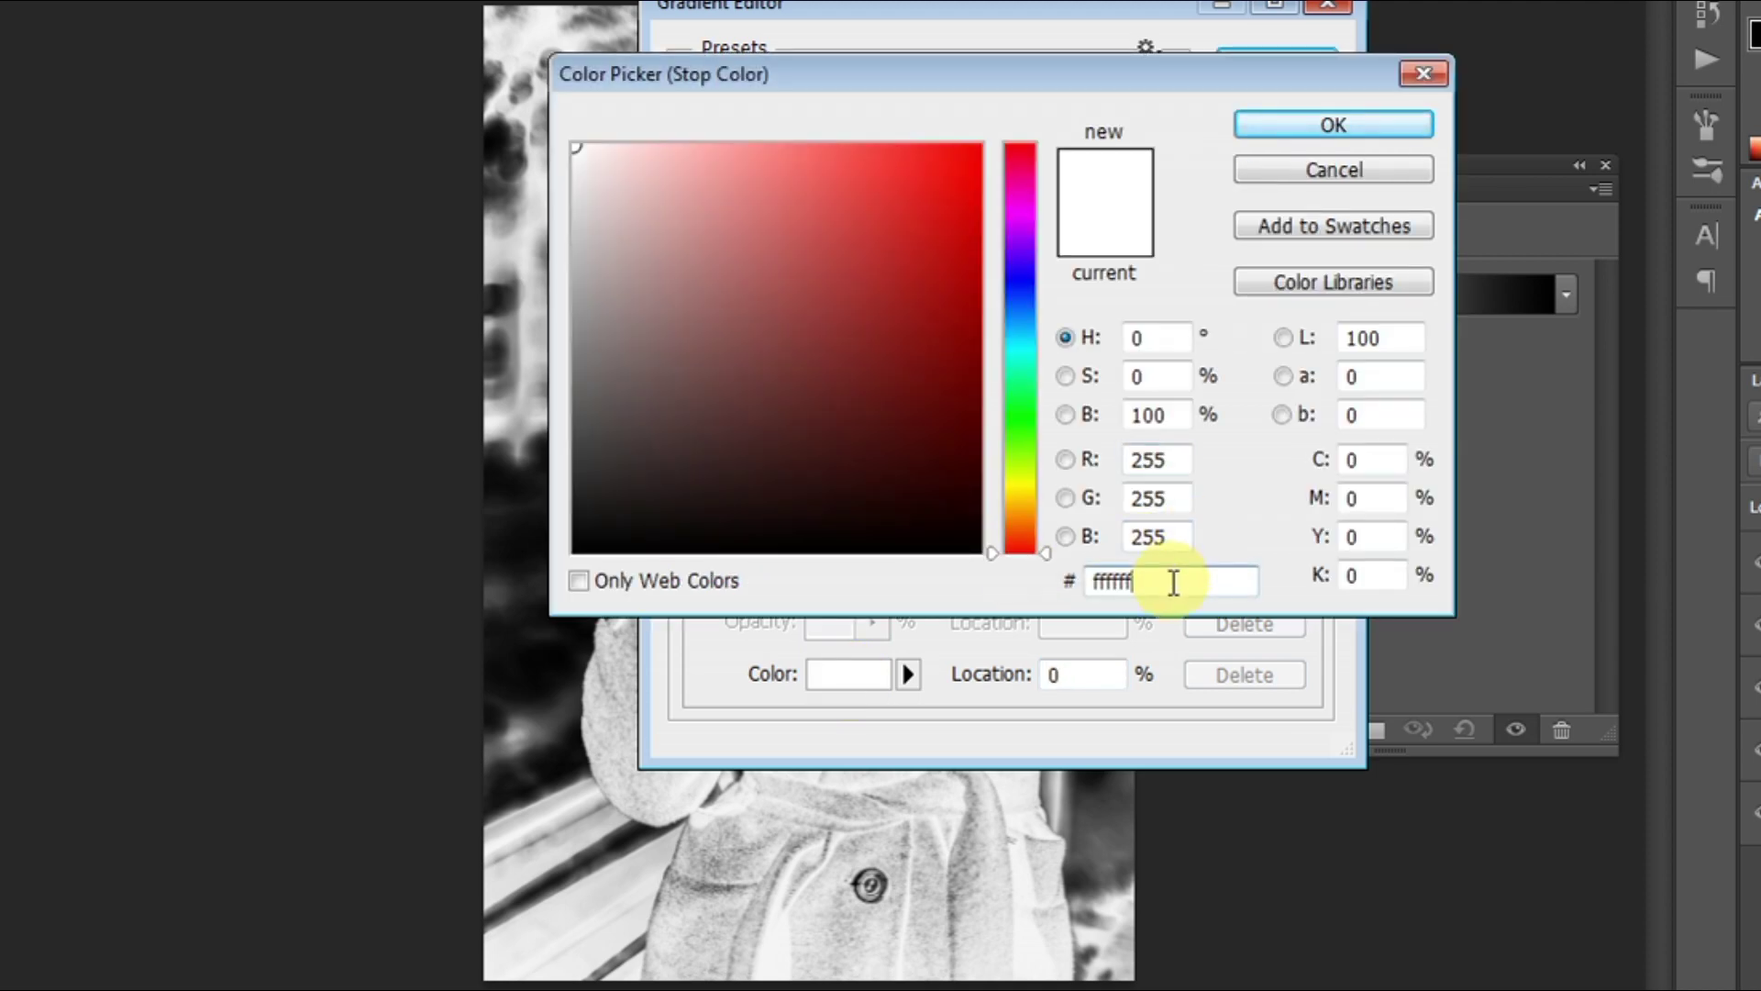
key(BackSpace)
key(BackSpace)
key(BackSpace)
key(BackSpace)
key(BackSpace)
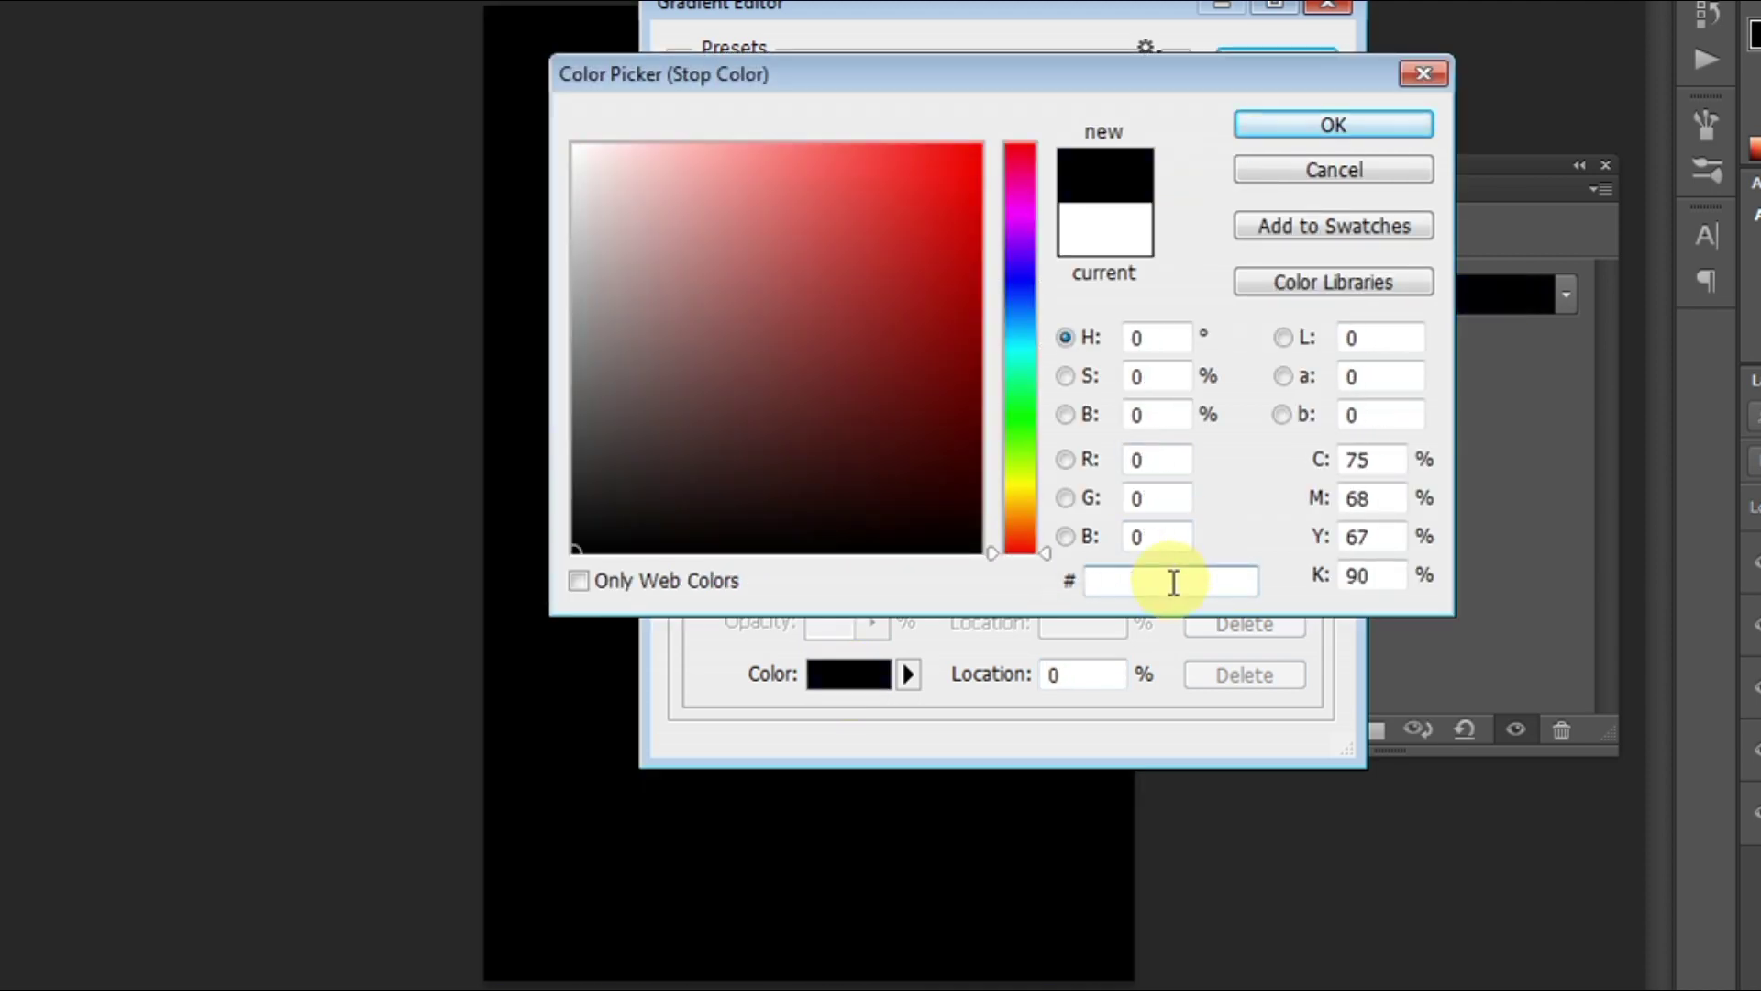
text(001)
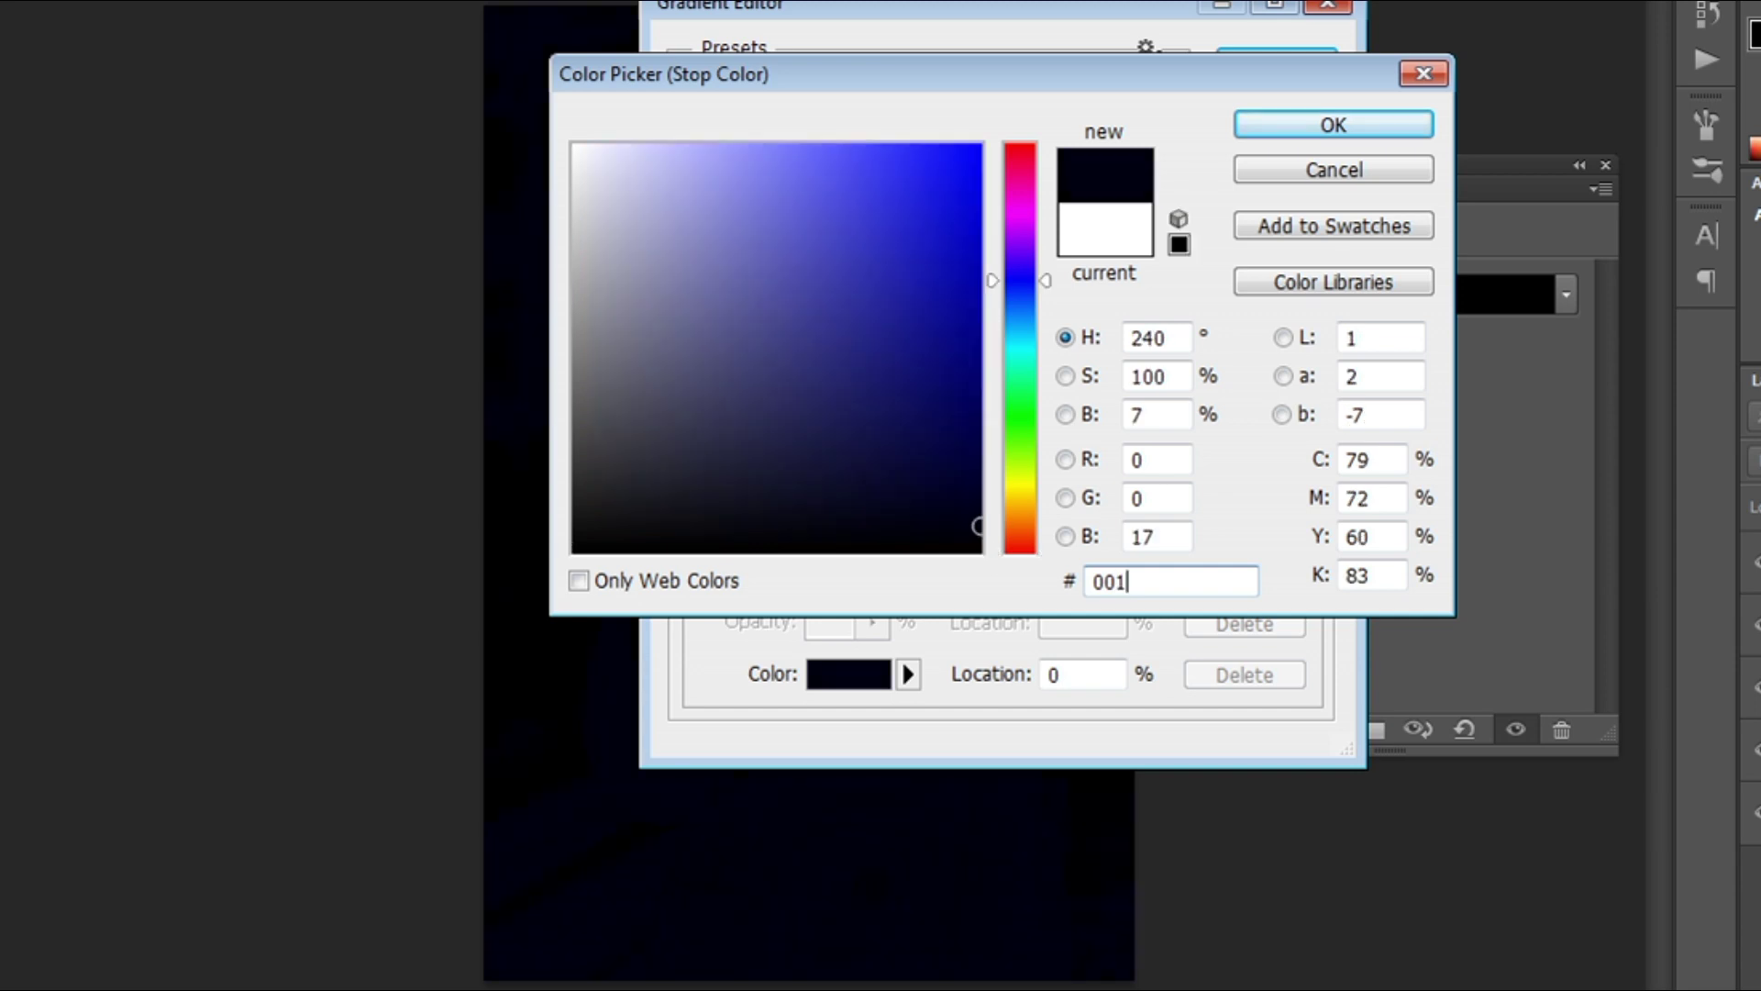
text(83)
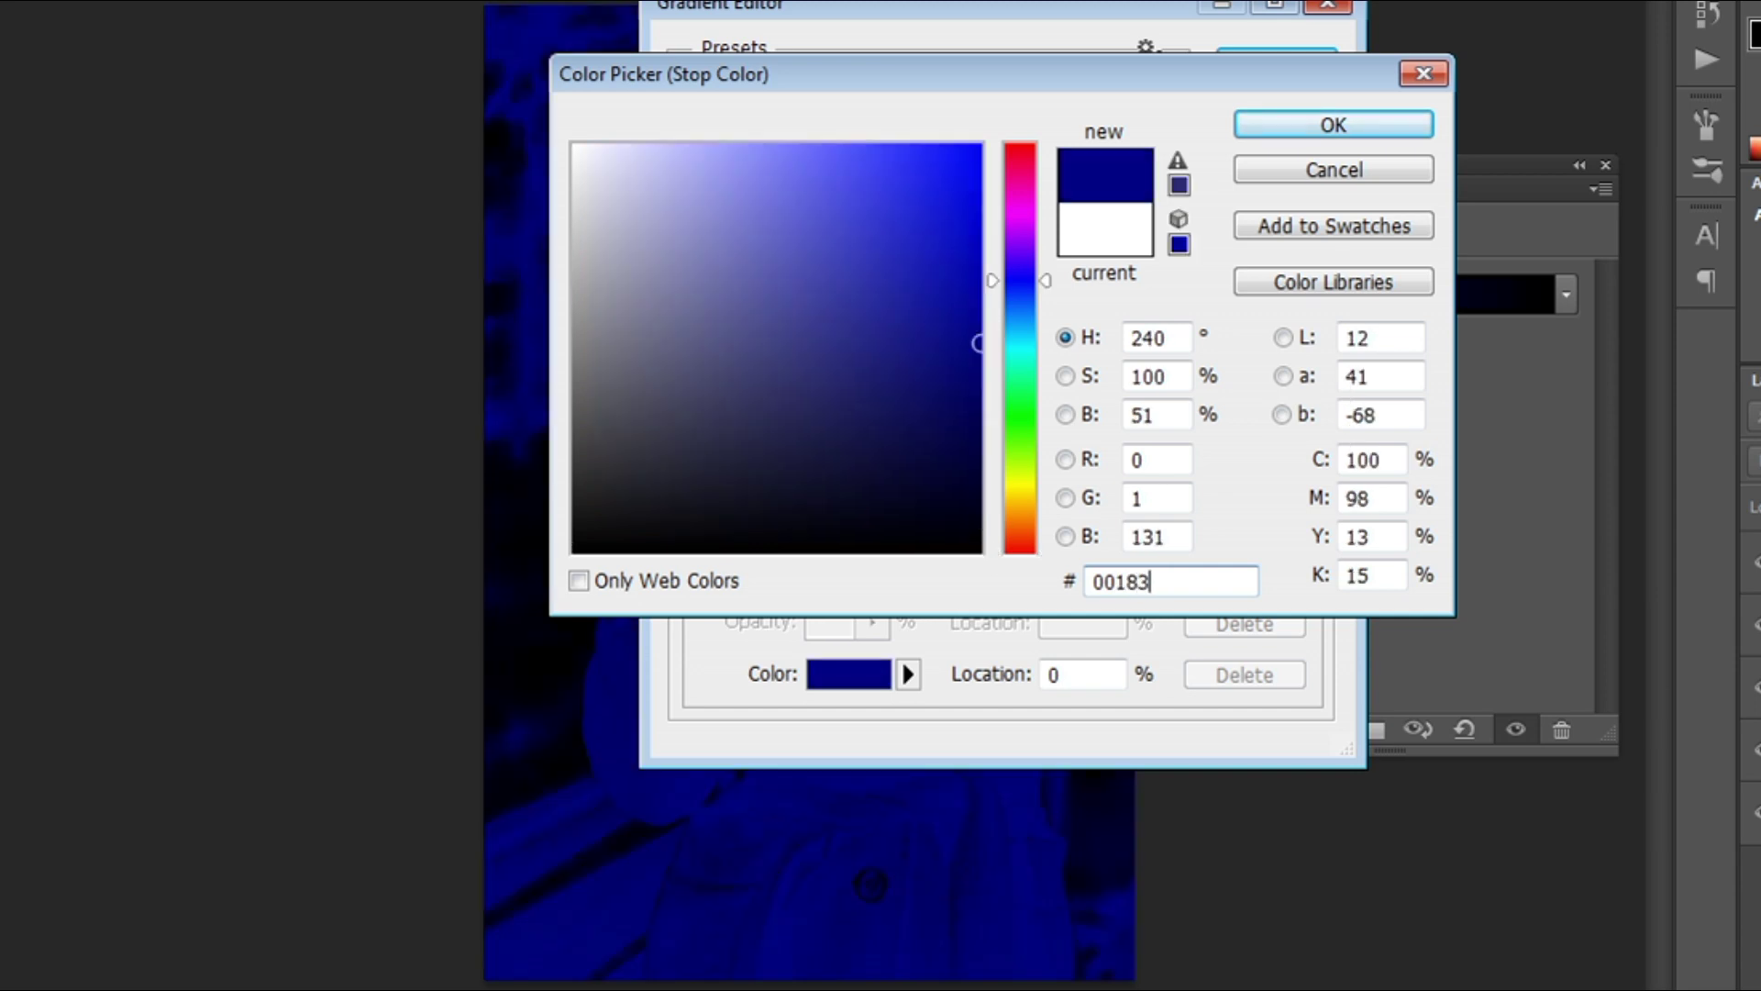
text(c)
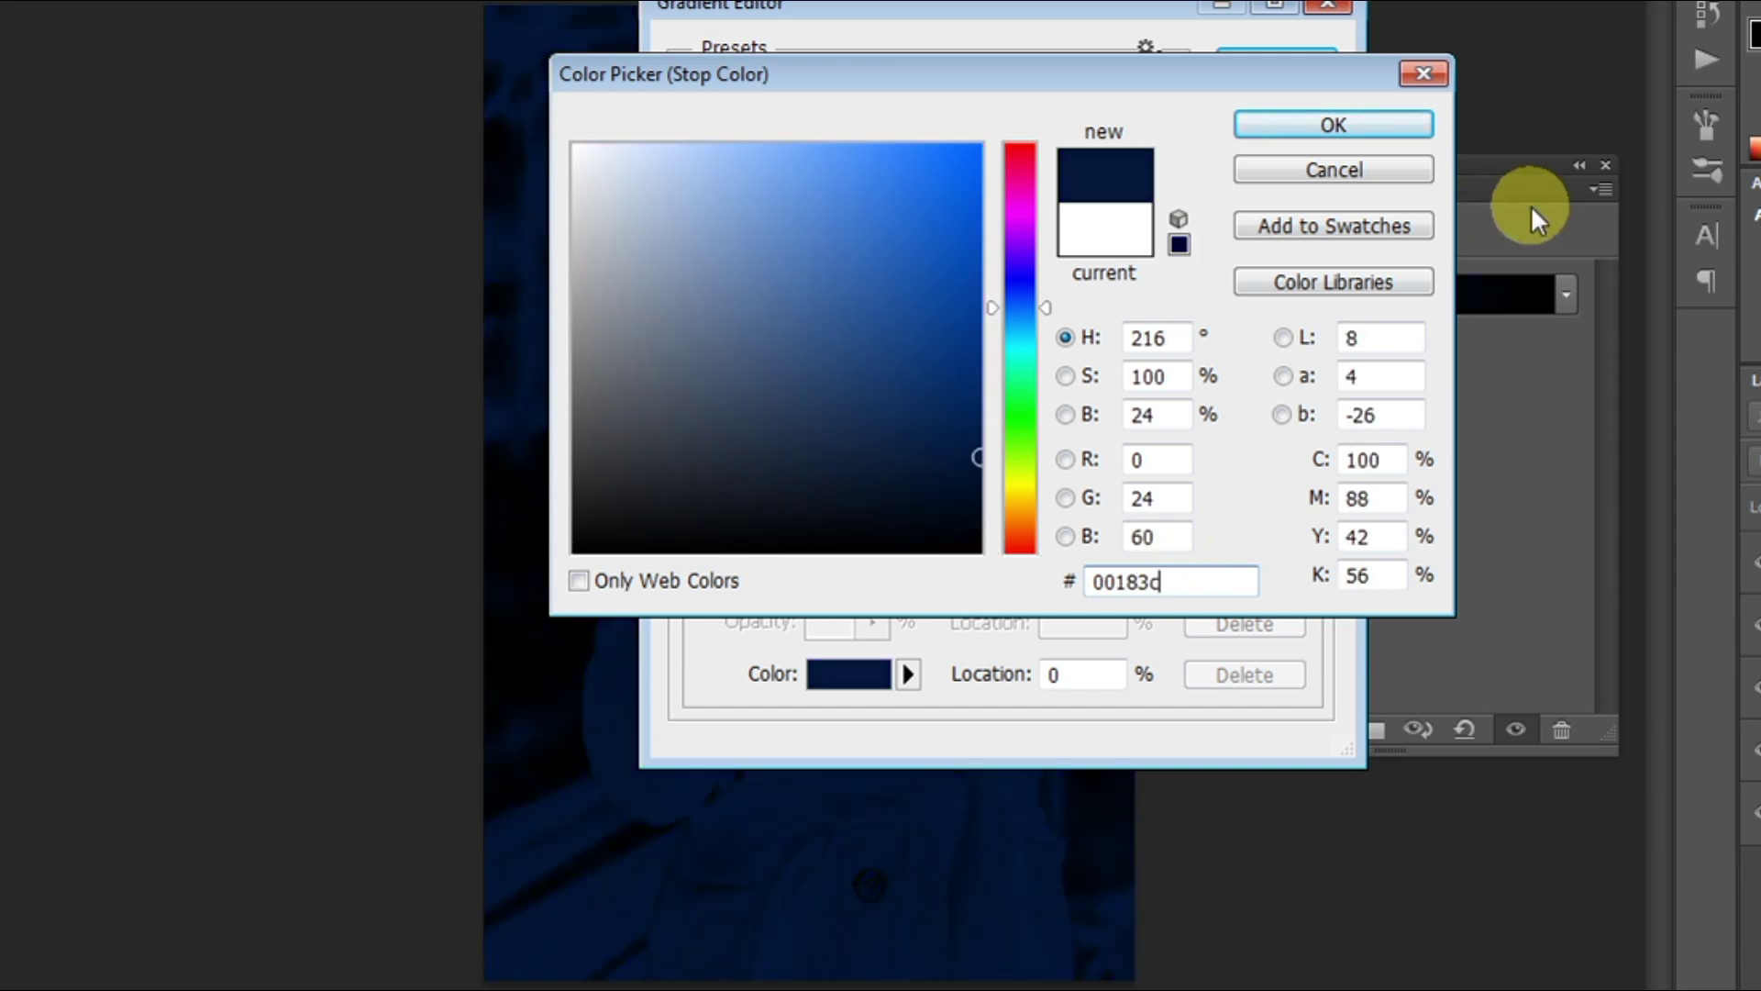
click(1355, 133)
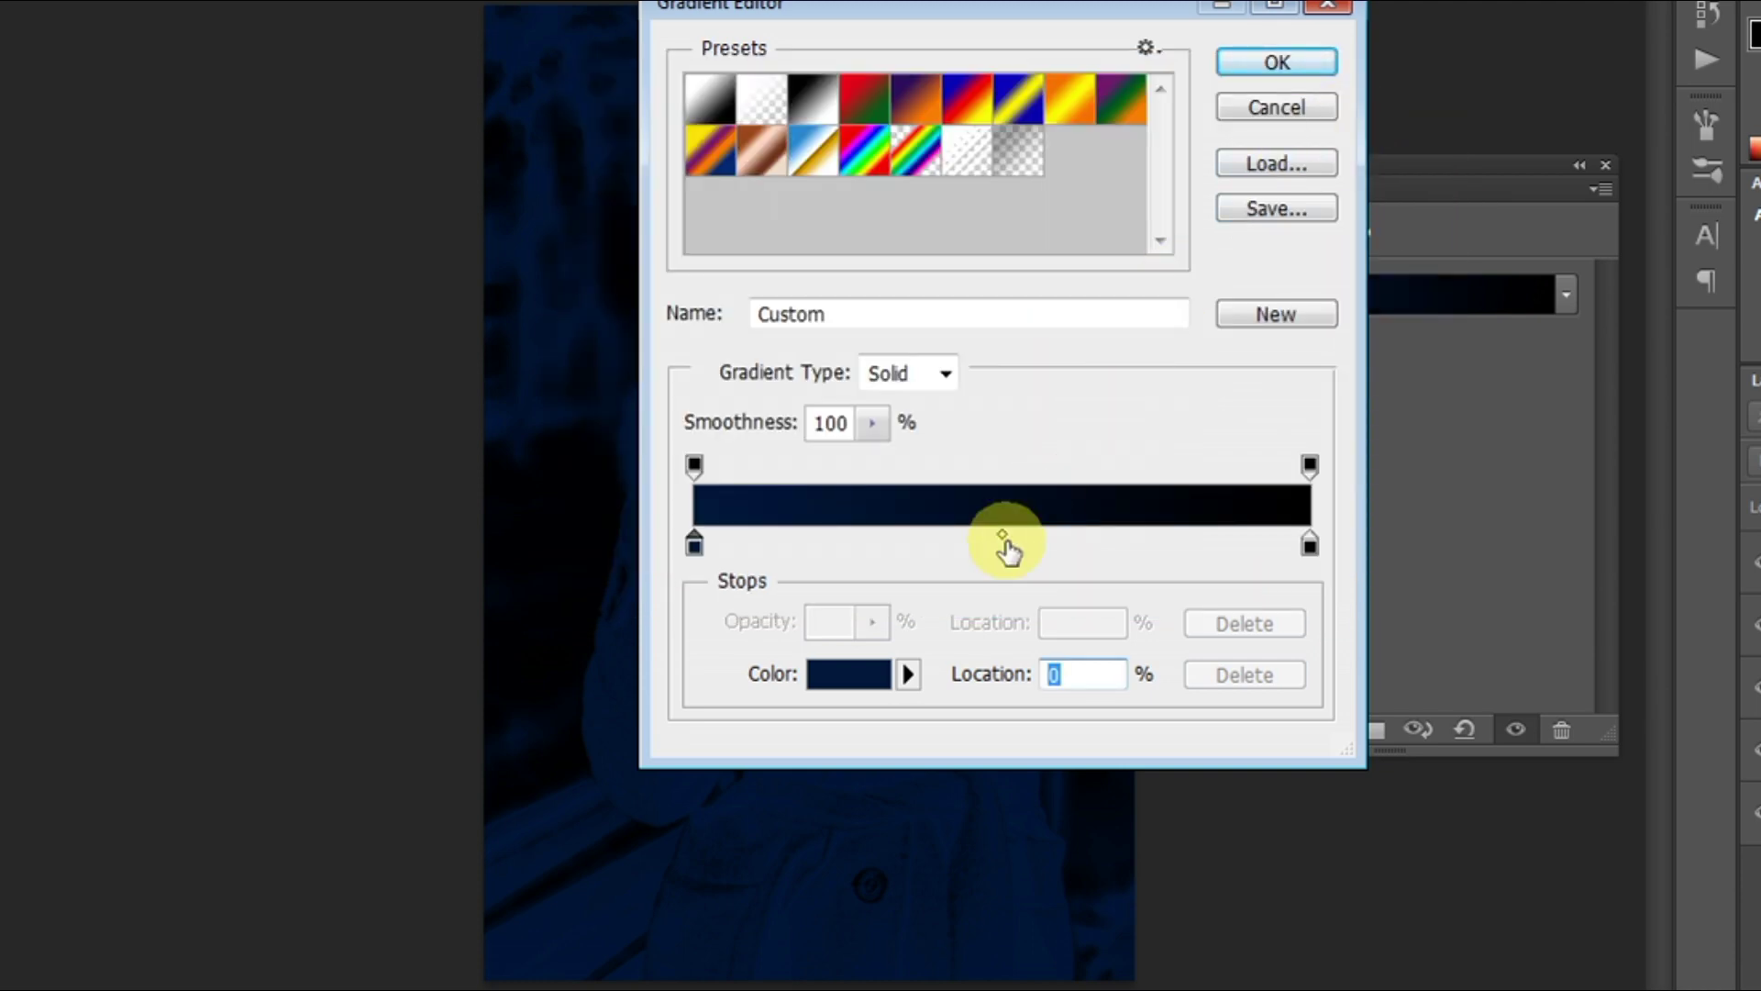
Set the gradient's right stop colour to beige #cfc597.
click(1310, 548)
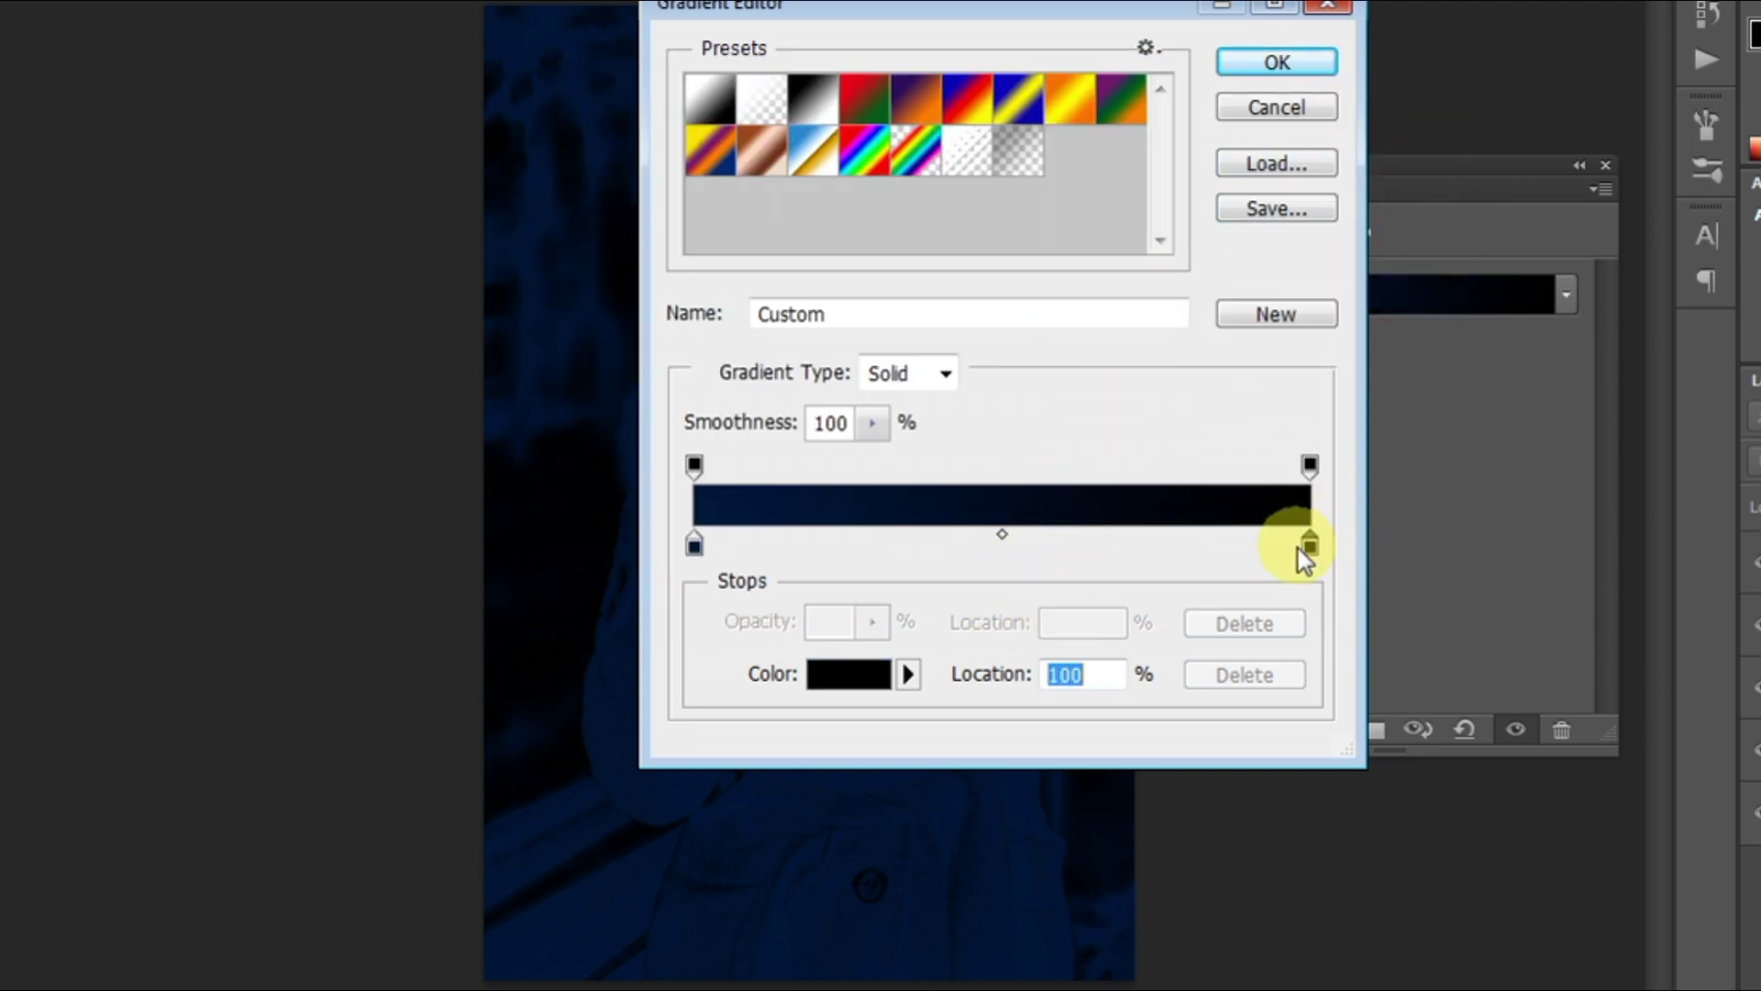
click(865, 676)
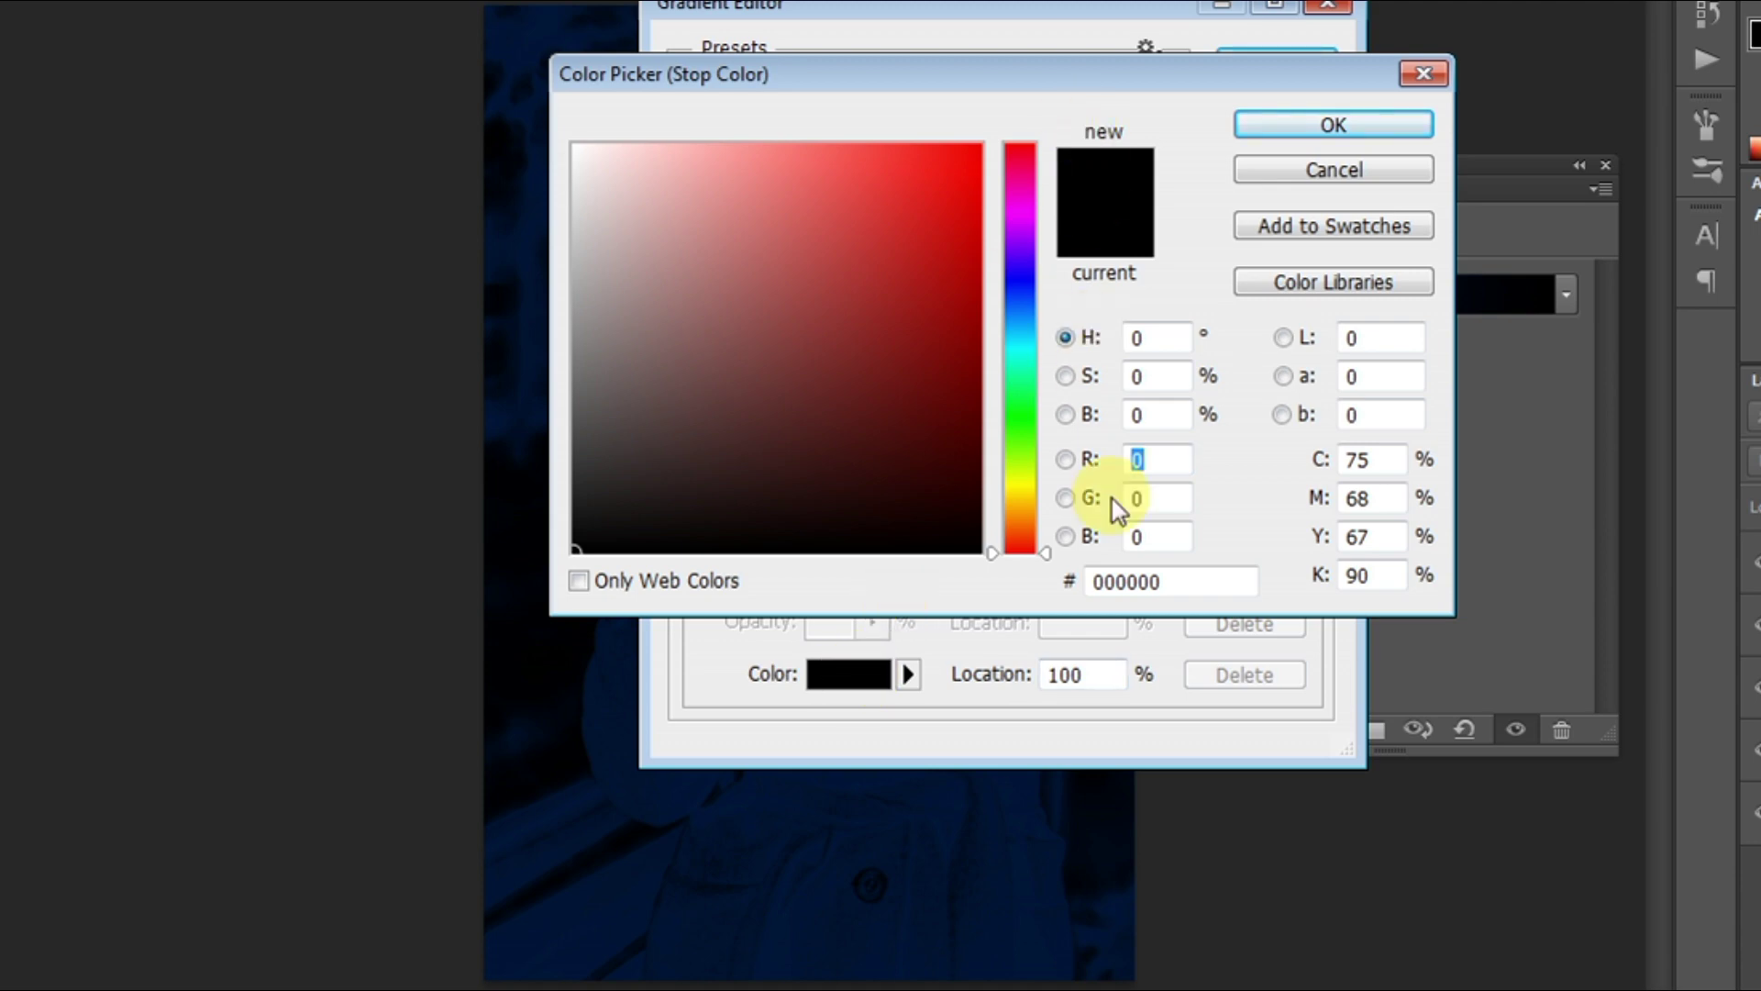
click(1171, 581)
key(BackSpace)
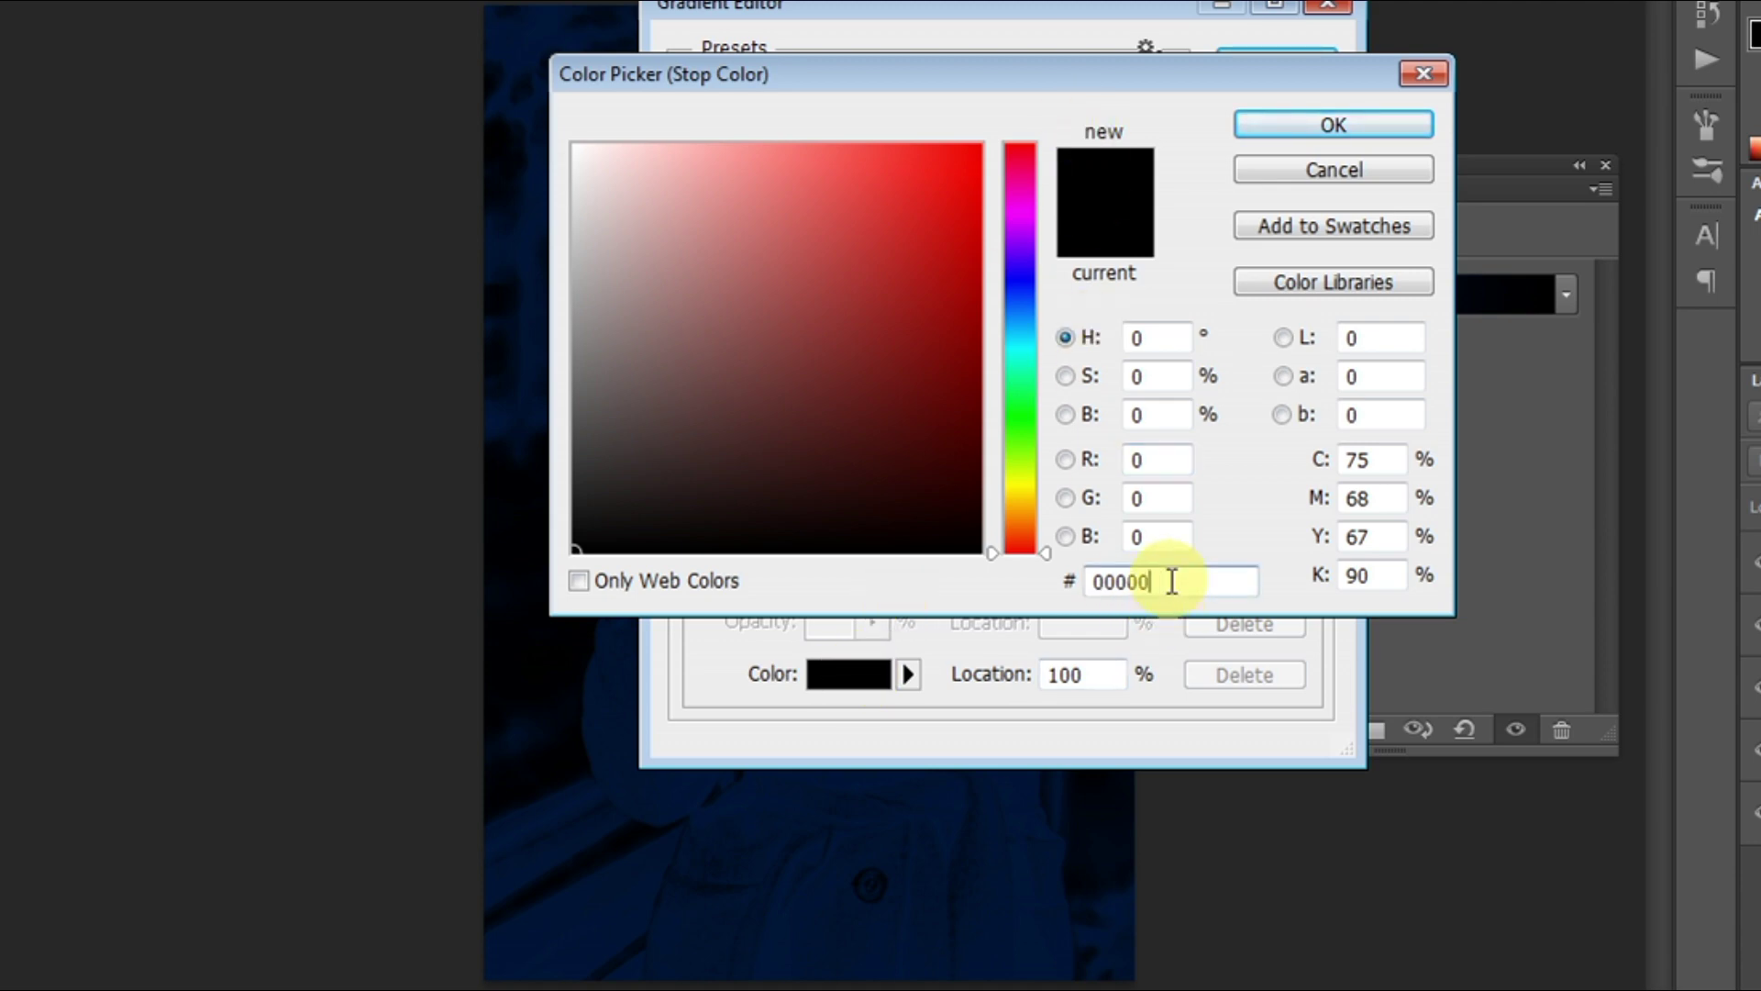
key(BackSpace)
key(BackSpace)
key(BackSpace)
text(cf)
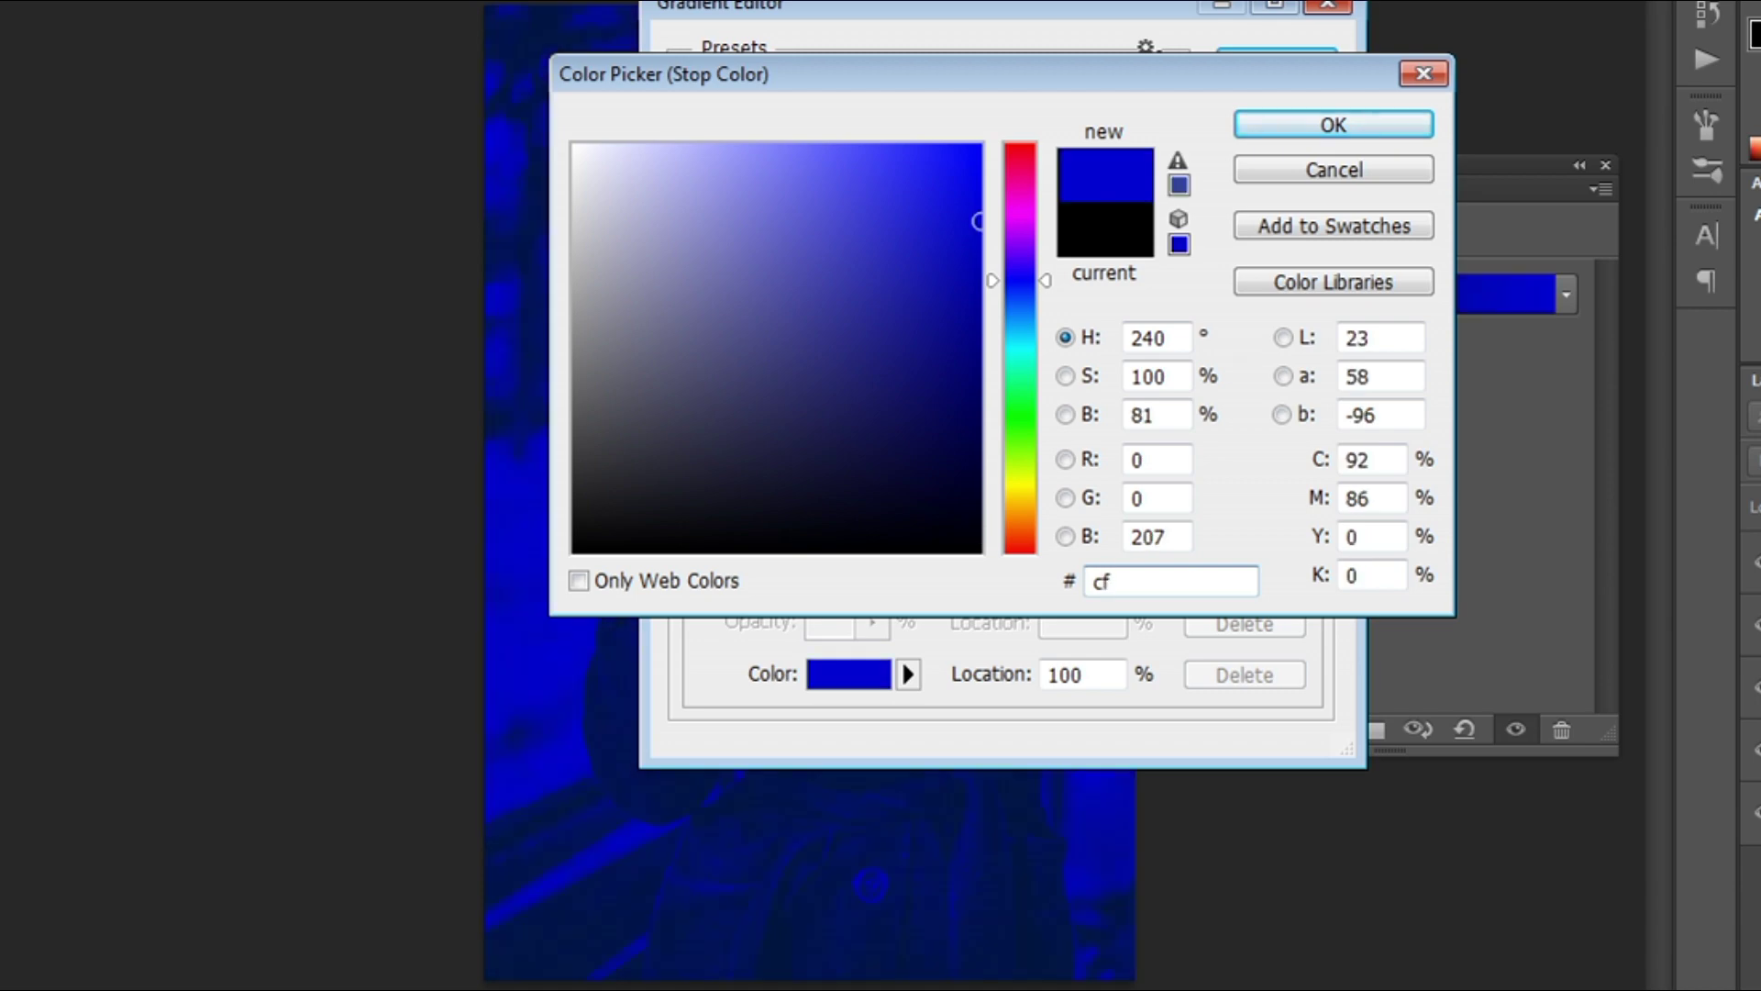
text(c5)
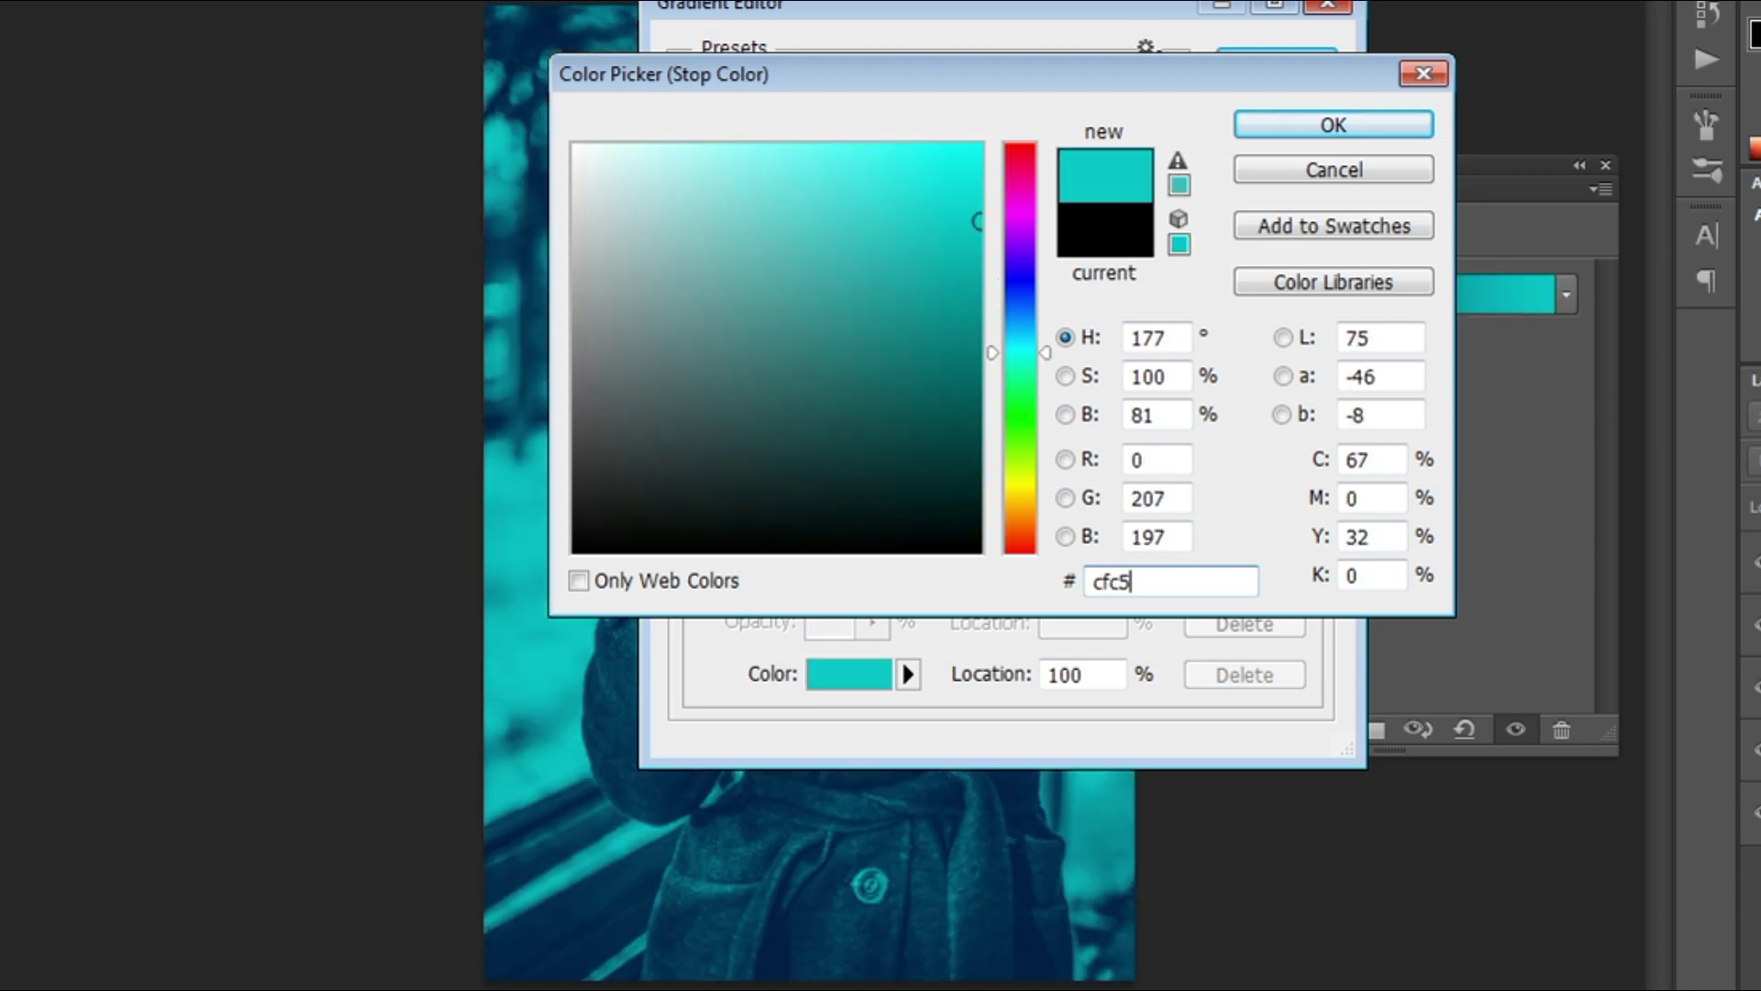
text(97)
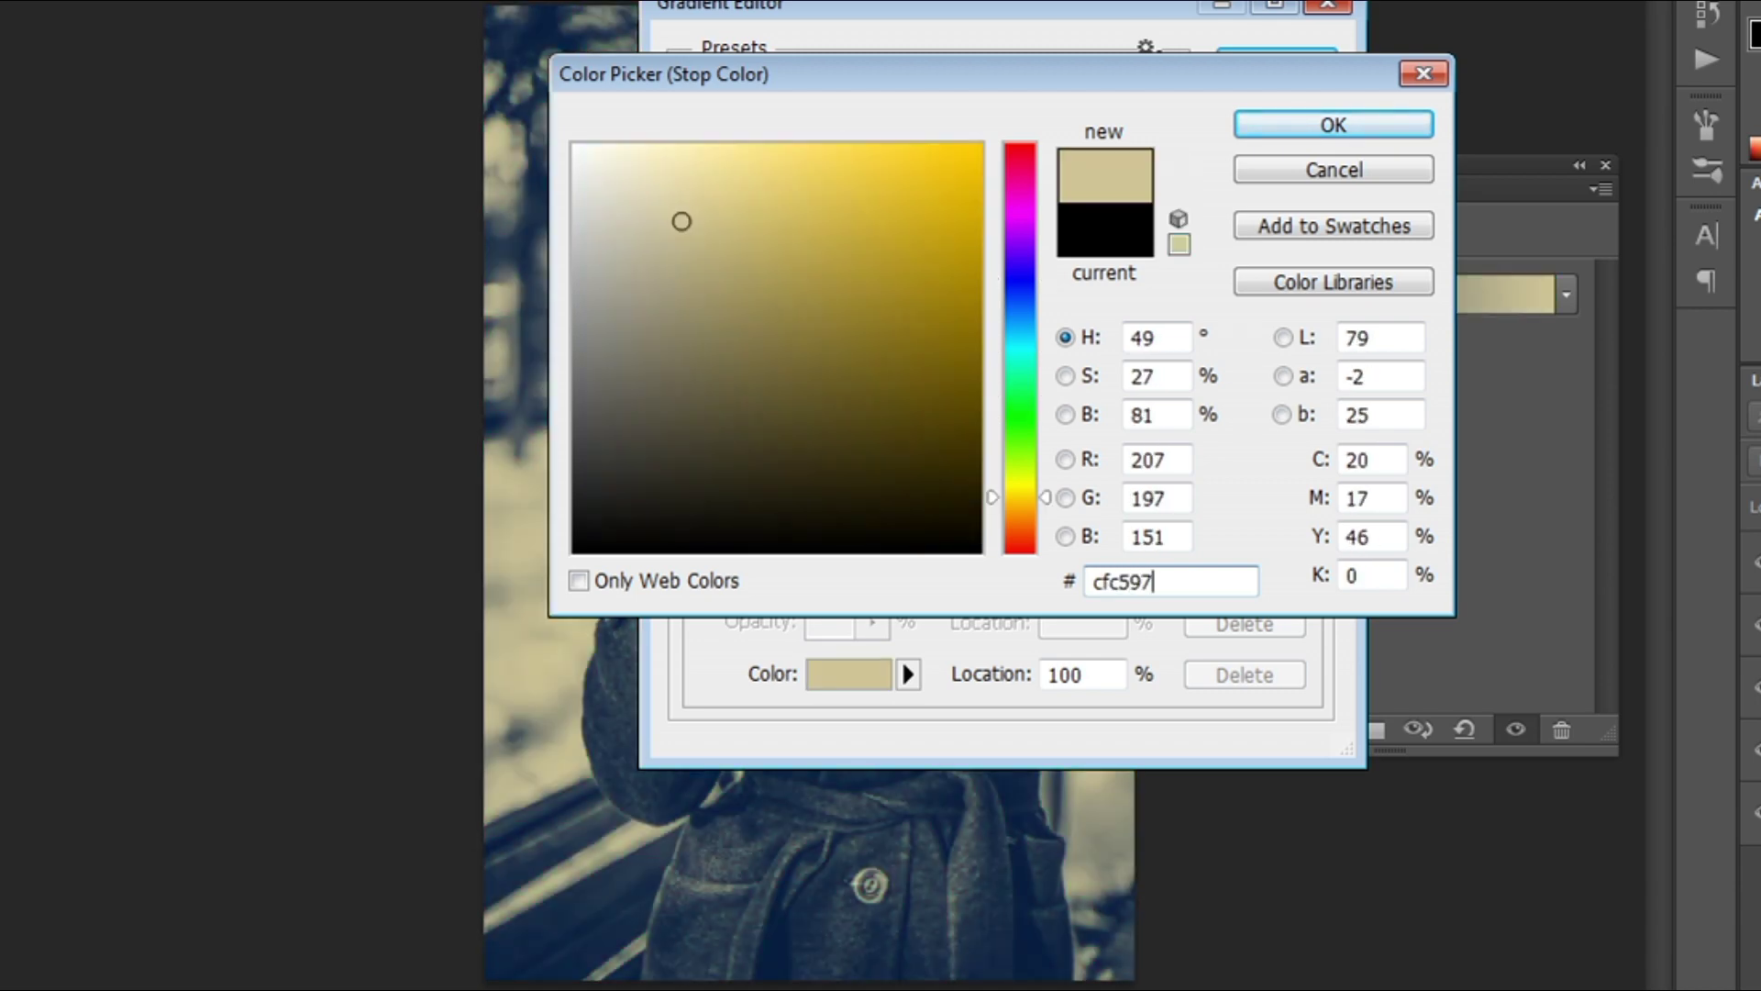
click(1385, 129)
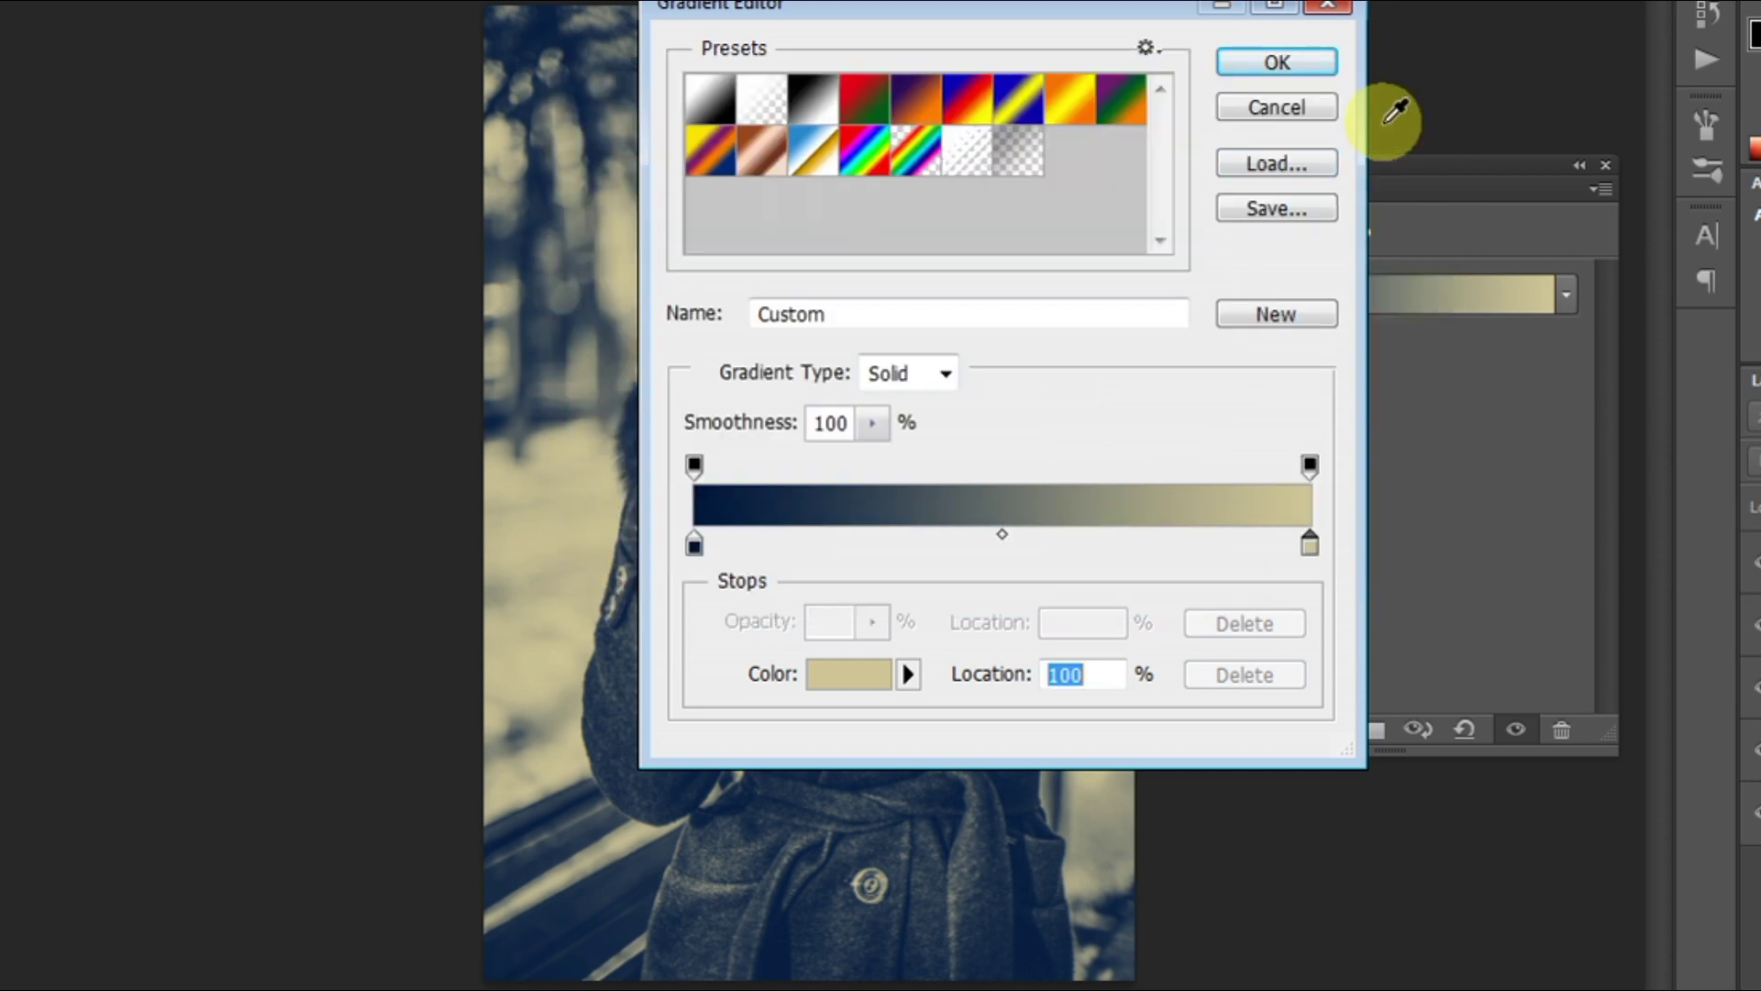
Apply the navy-to-beige gradient and blend Gradient Map 1 in Soft Light at 40% opacity.
click(1277, 64)
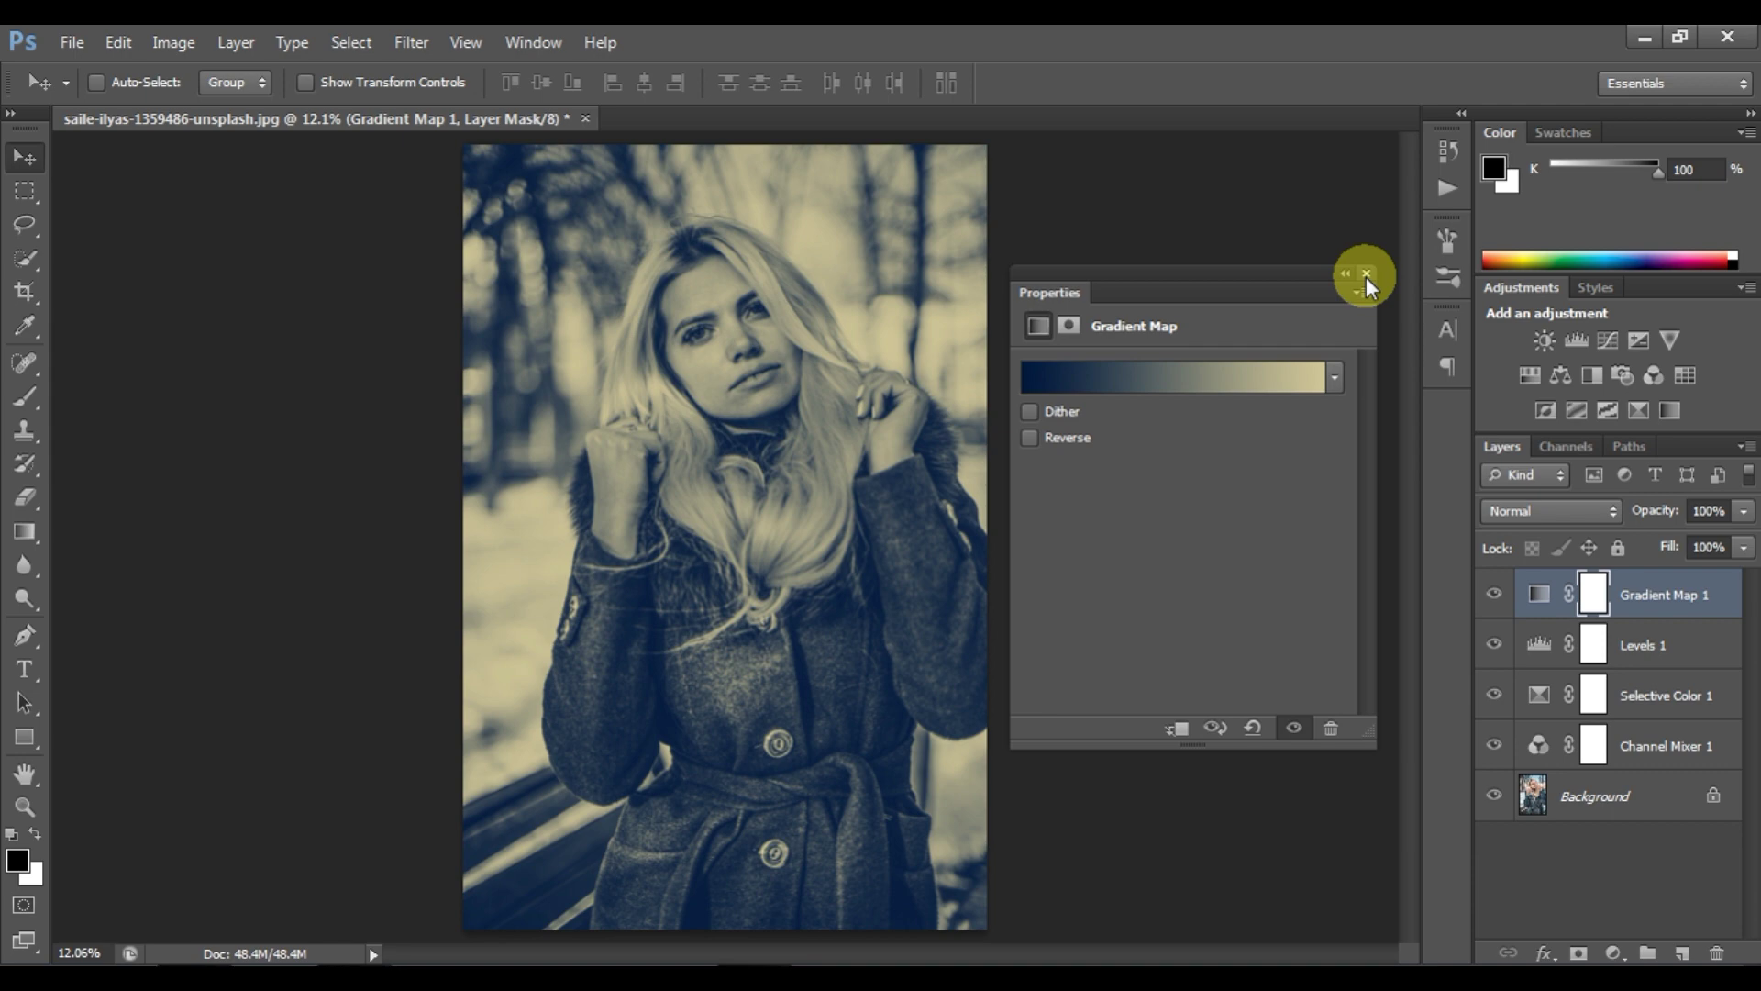
click(1365, 274)
click(1561, 517)
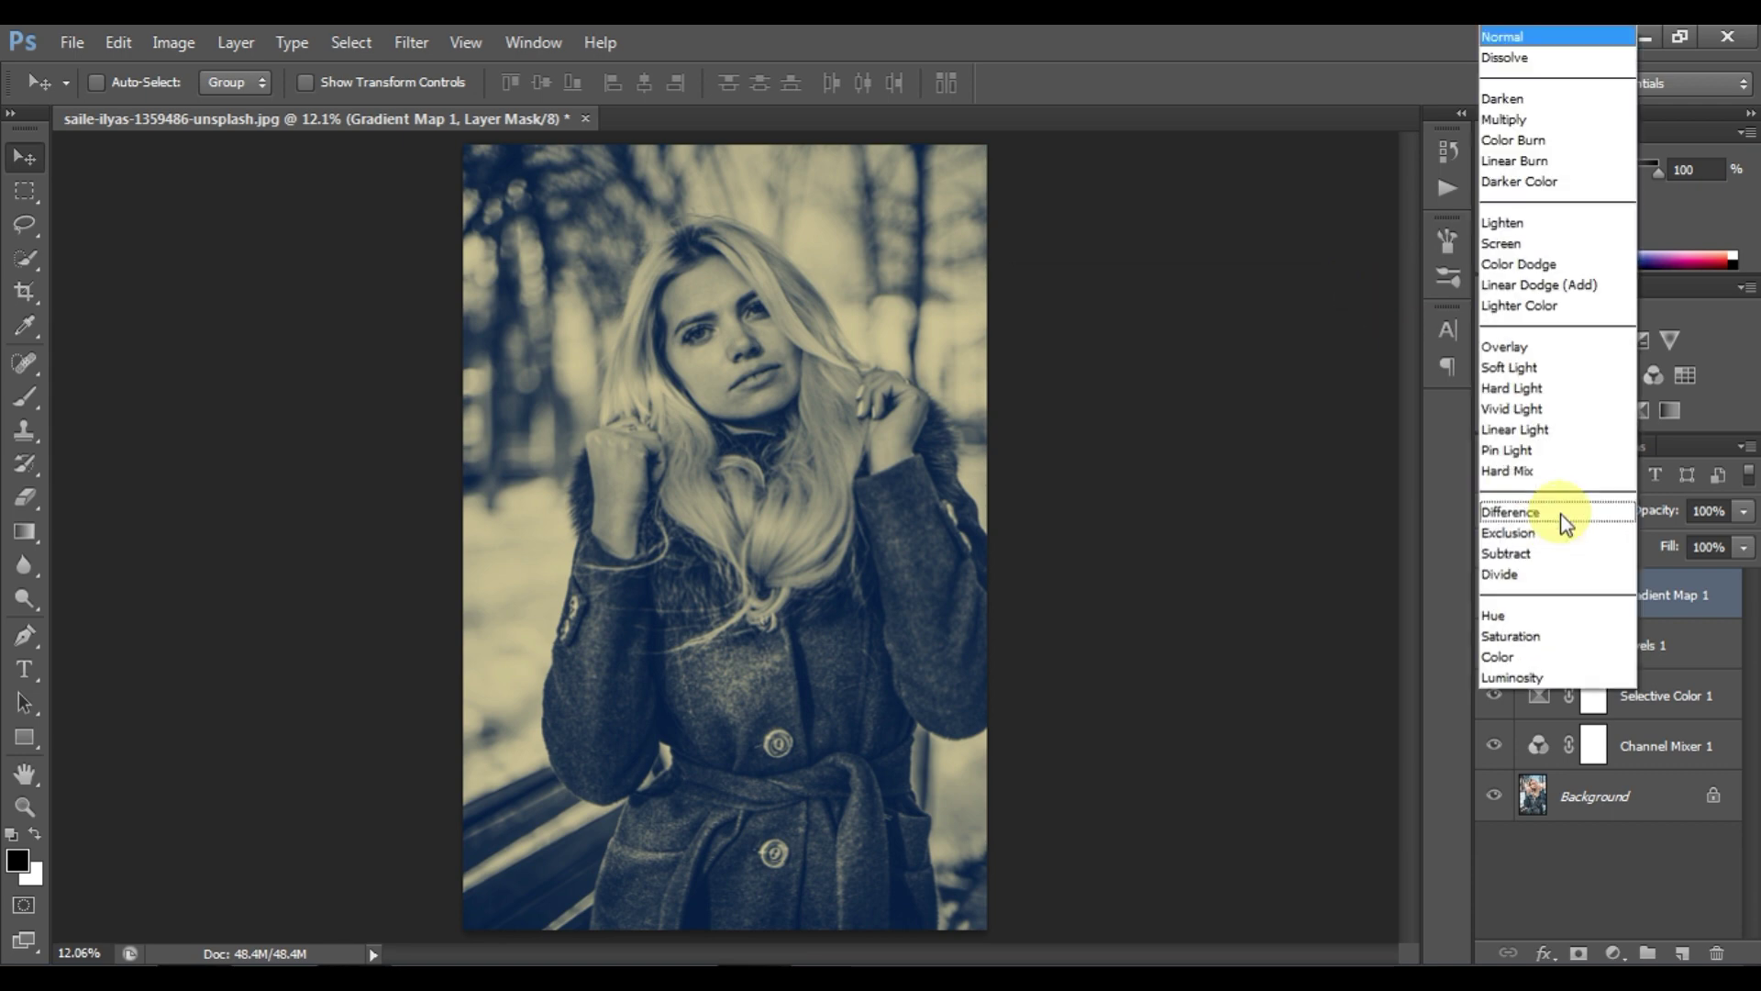
click(1562, 369)
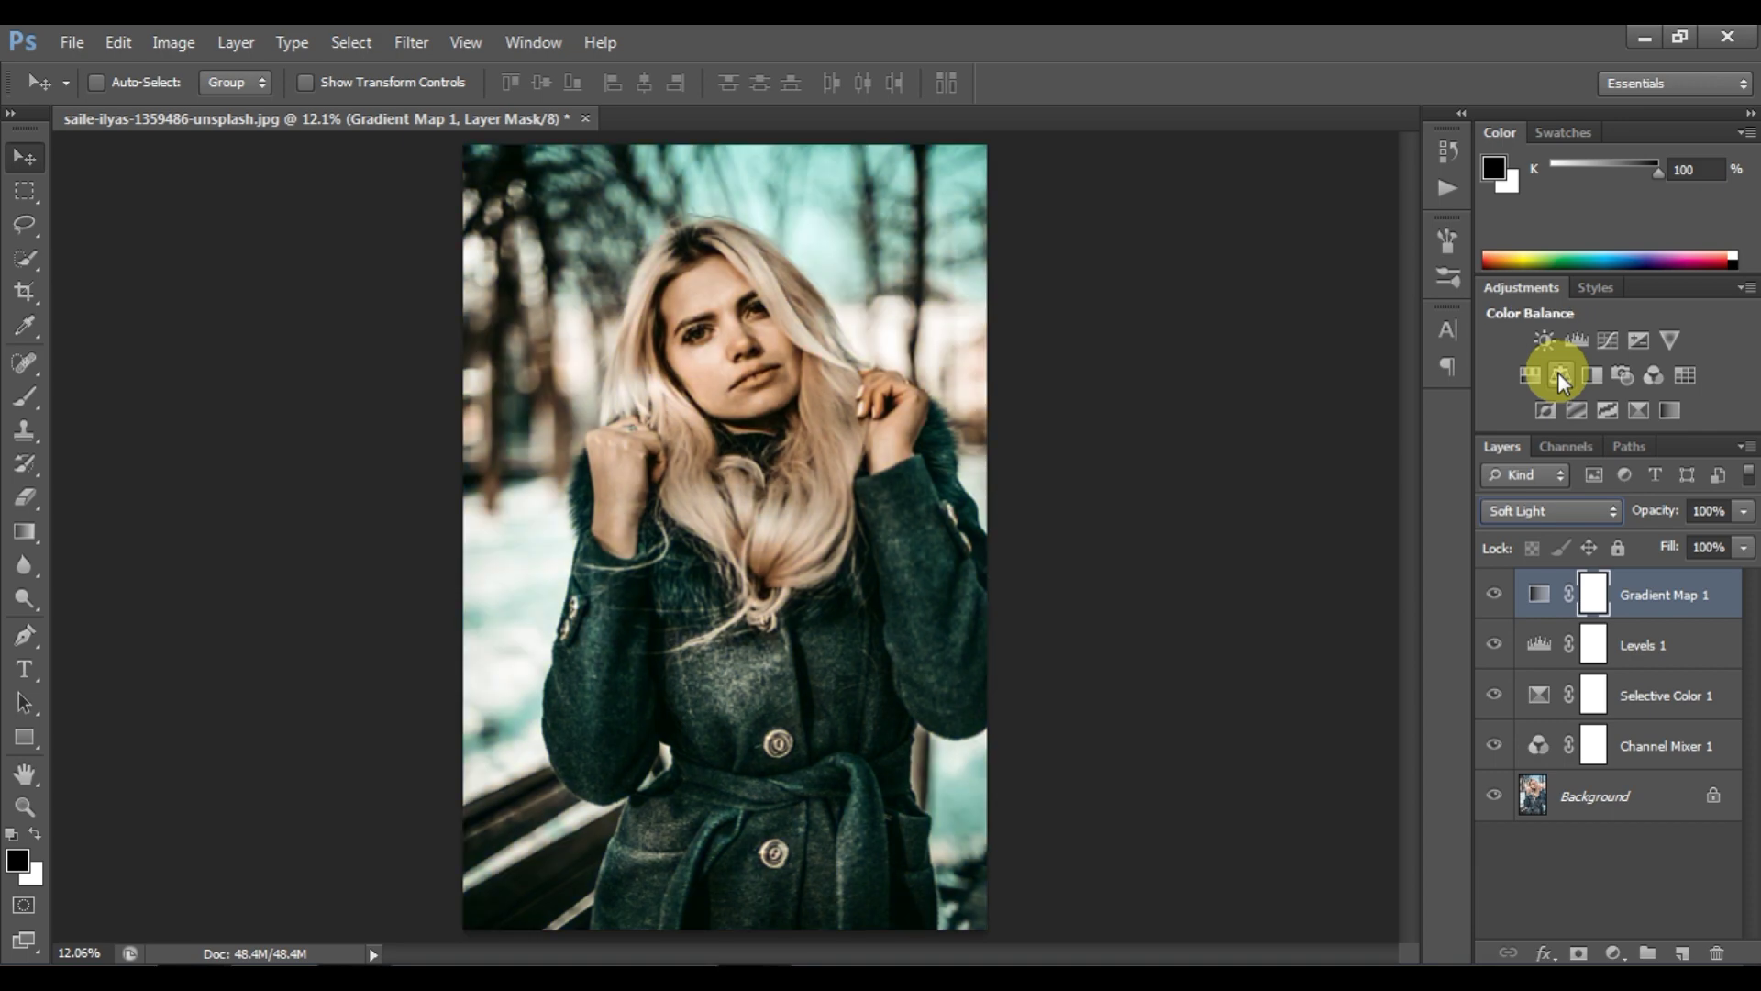
click(1745, 524)
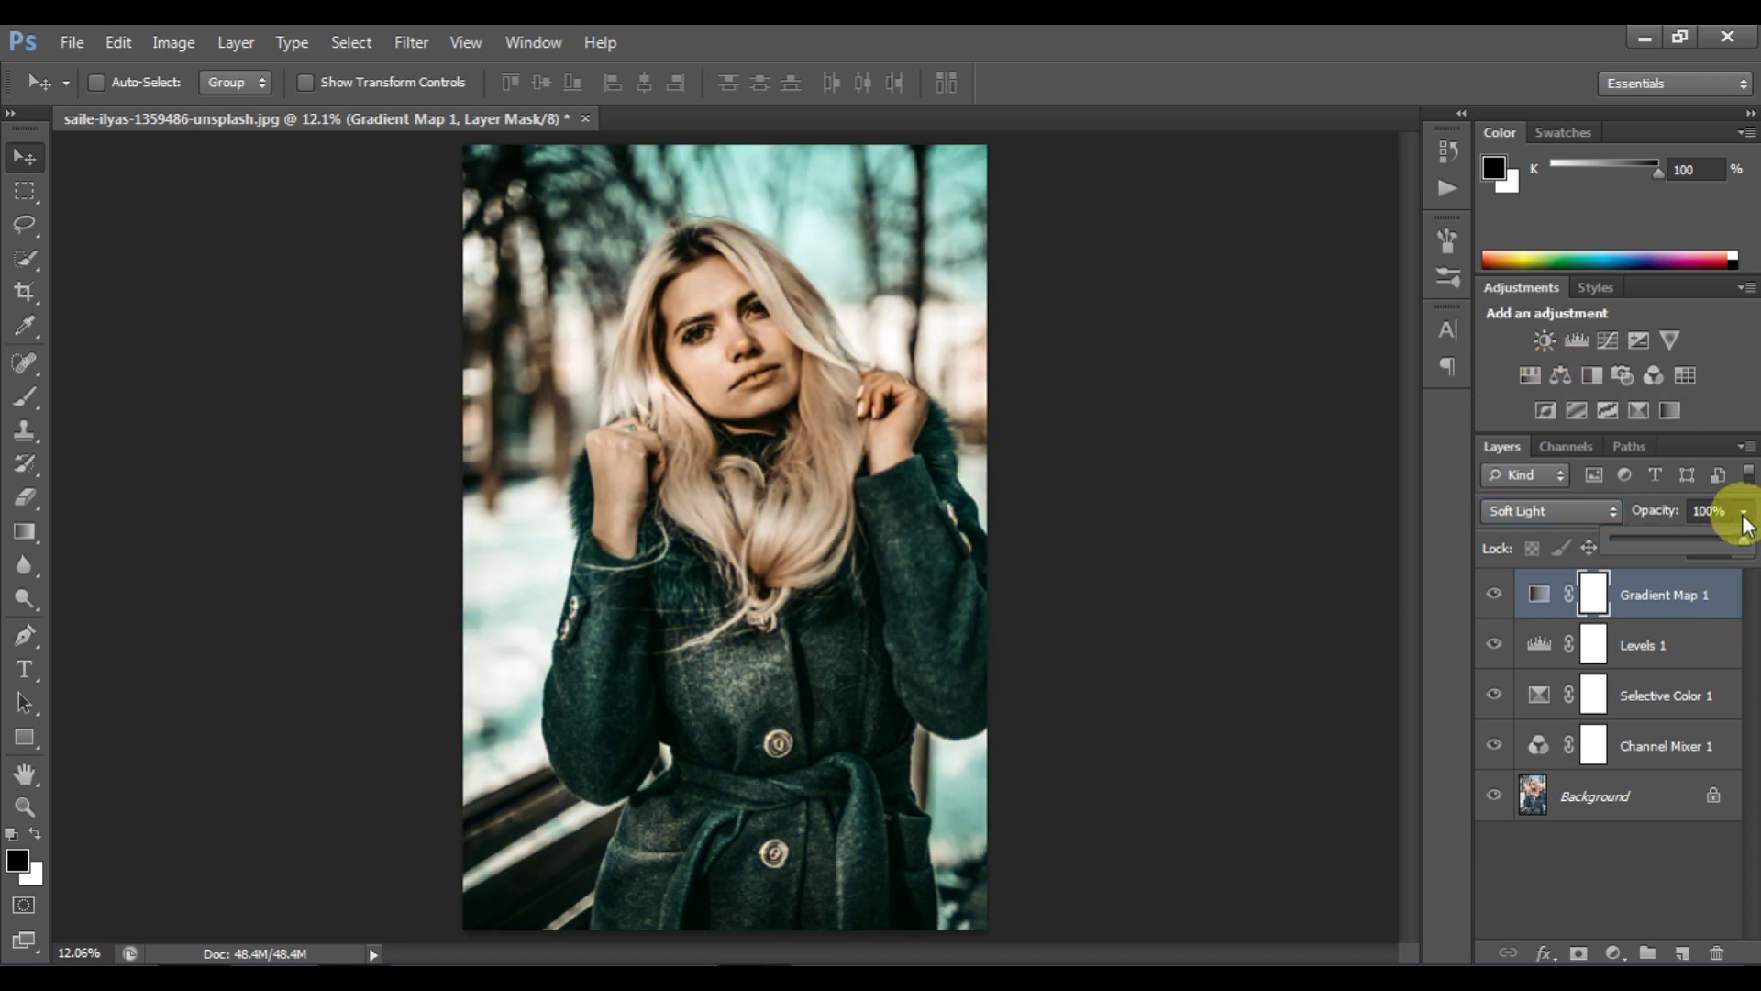
mouse_move(1741, 538)
mouse_down()
mouse_move(1616, 534)
mouse_move(1665, 536)
mouse_up()
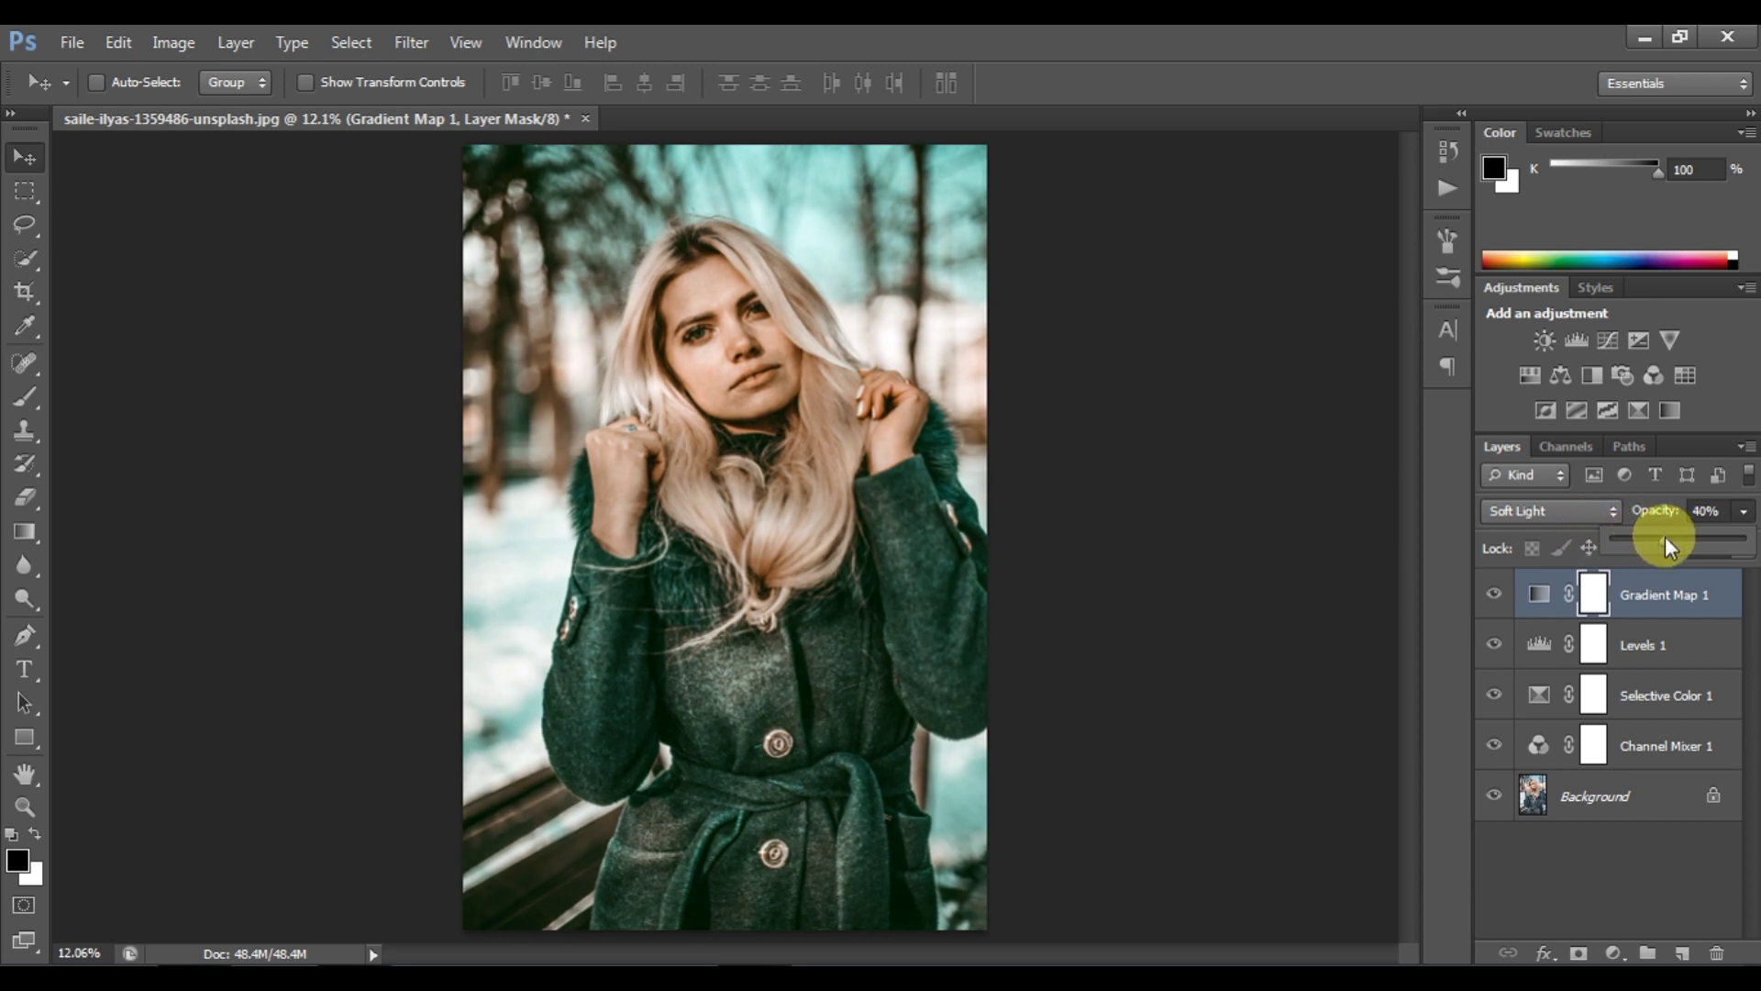
click(1444, 501)
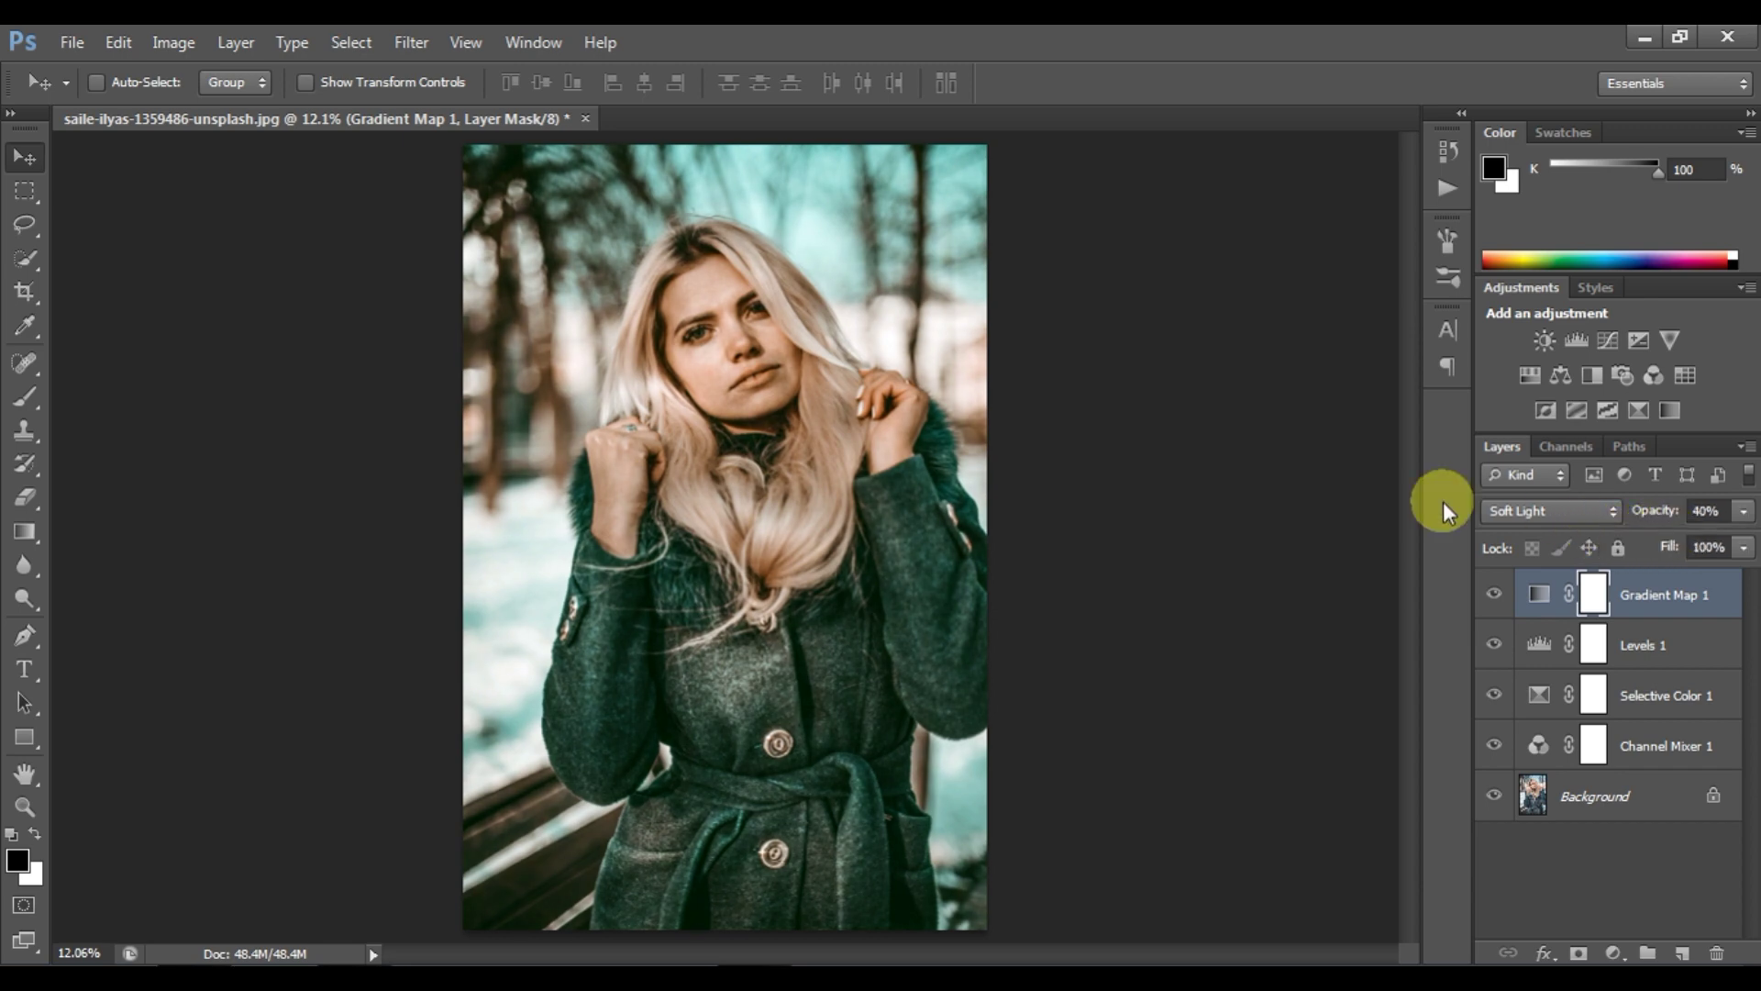
Add a Curves layer and lift the black points of the Red and Blue curves.
click(1612, 950)
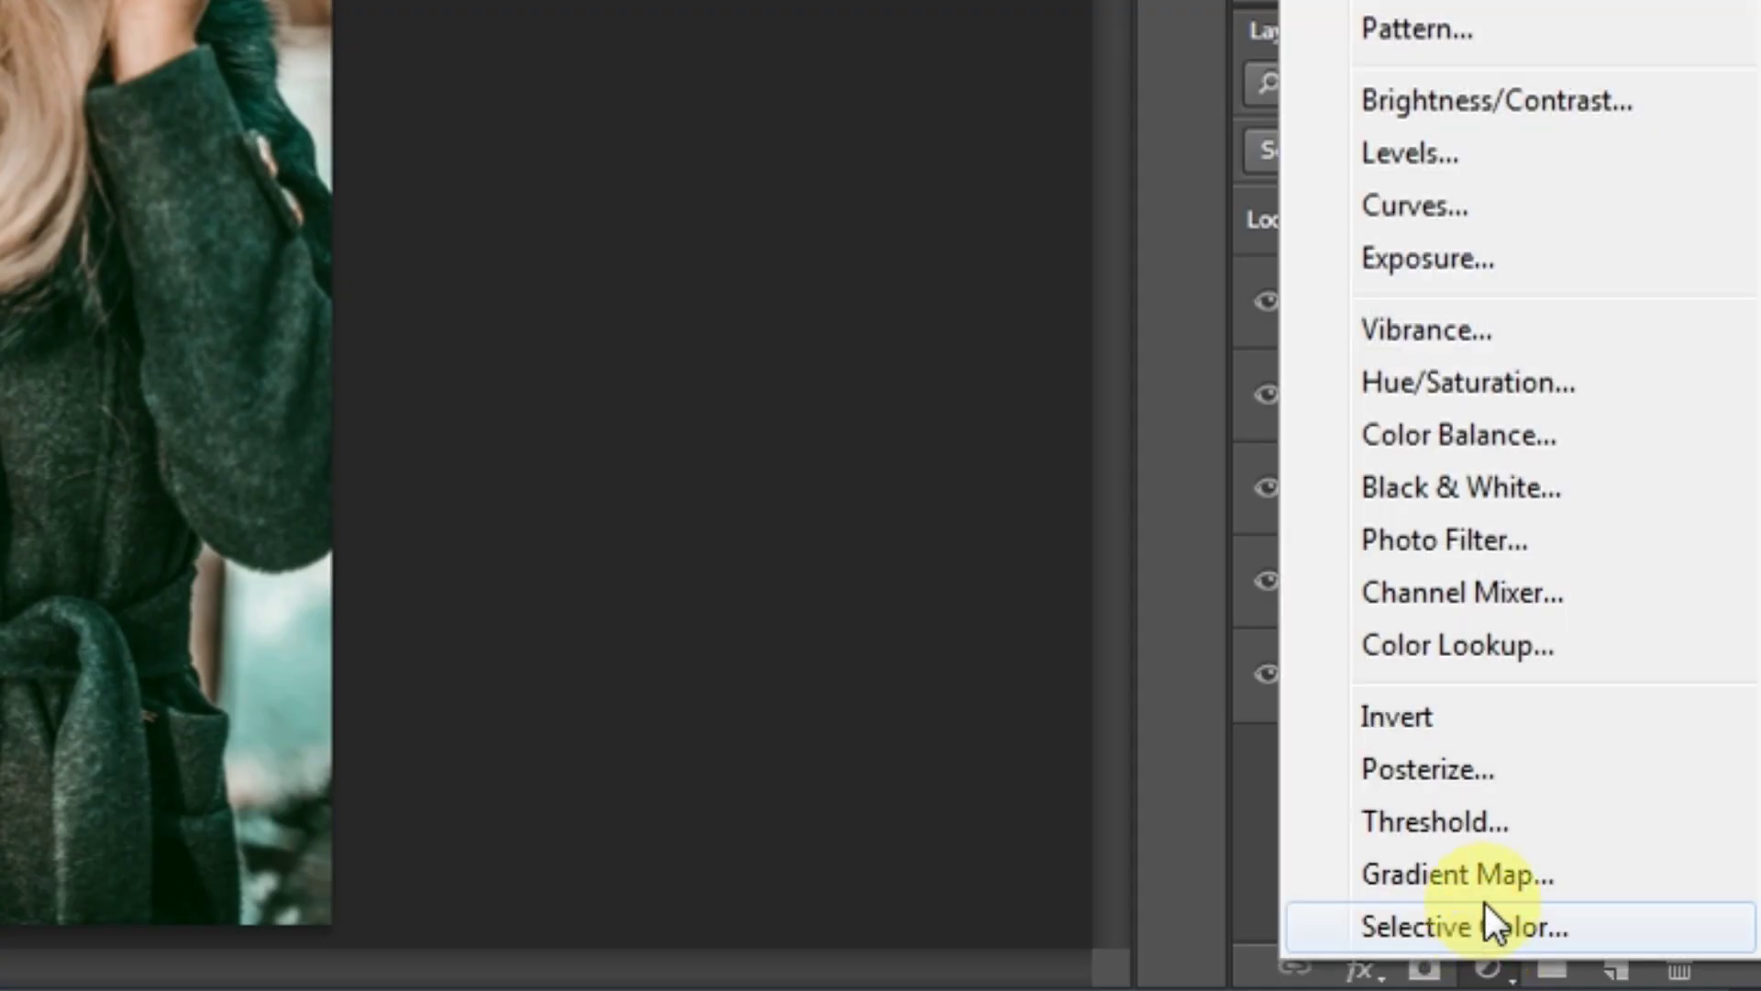
click(1504, 212)
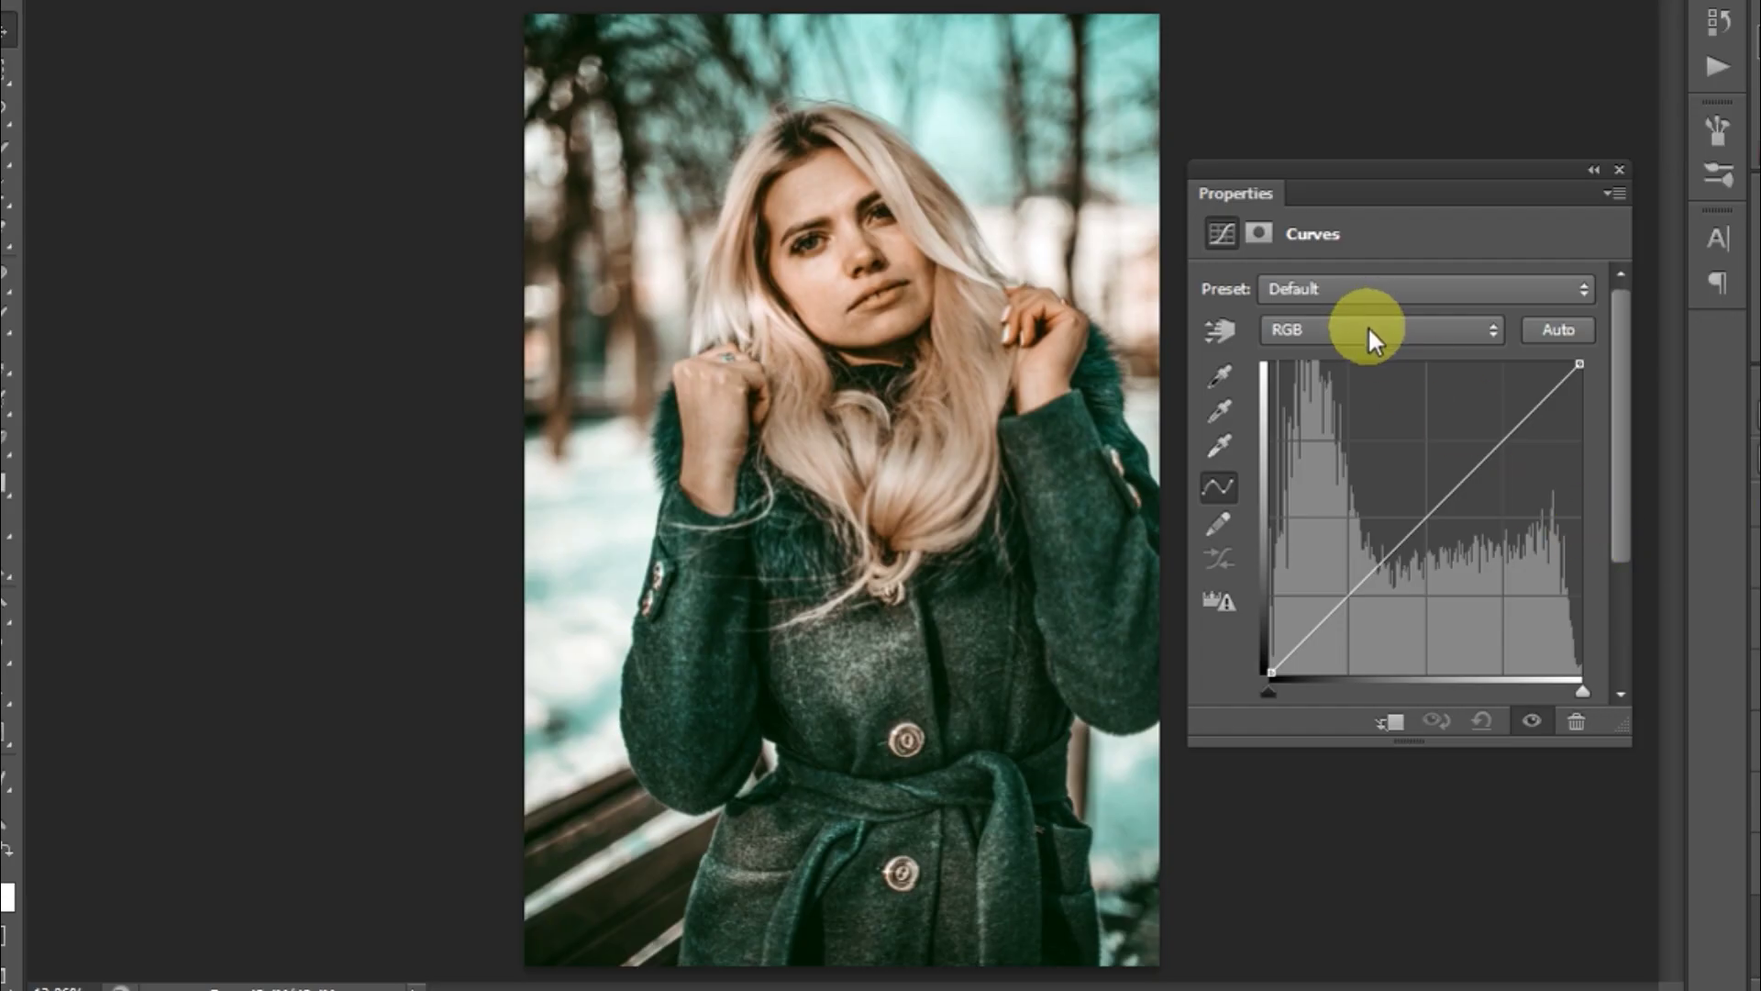
click(1367, 327)
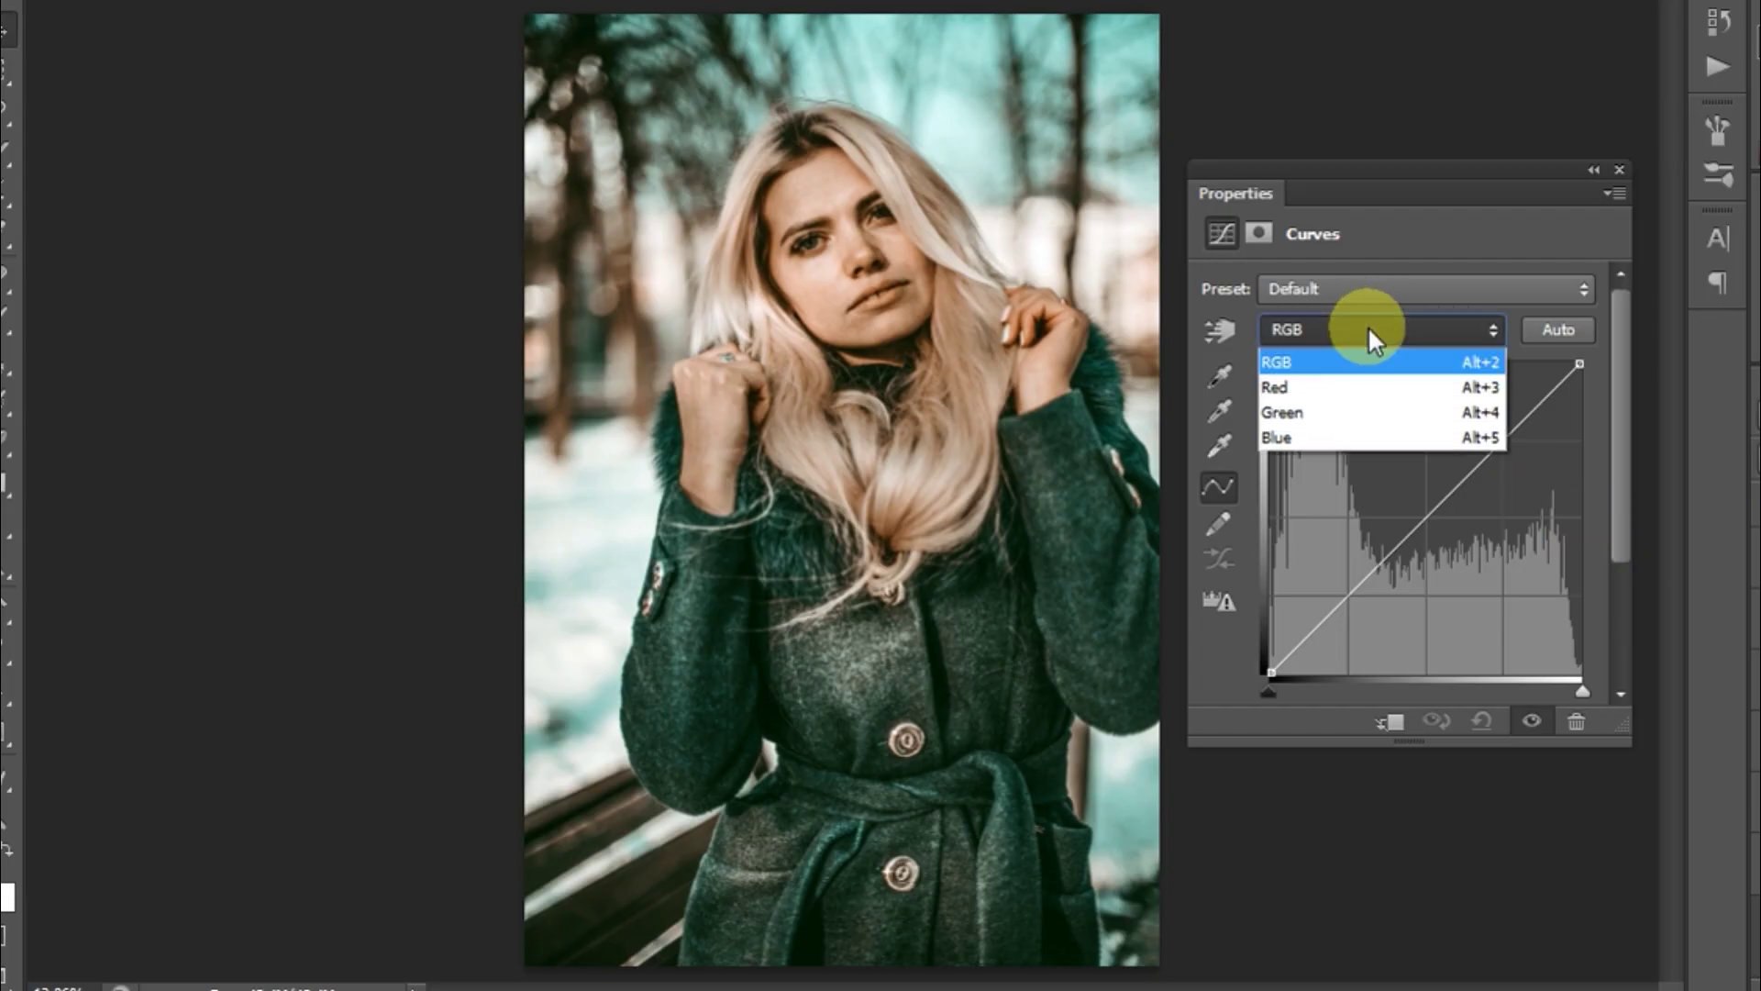
click(1357, 388)
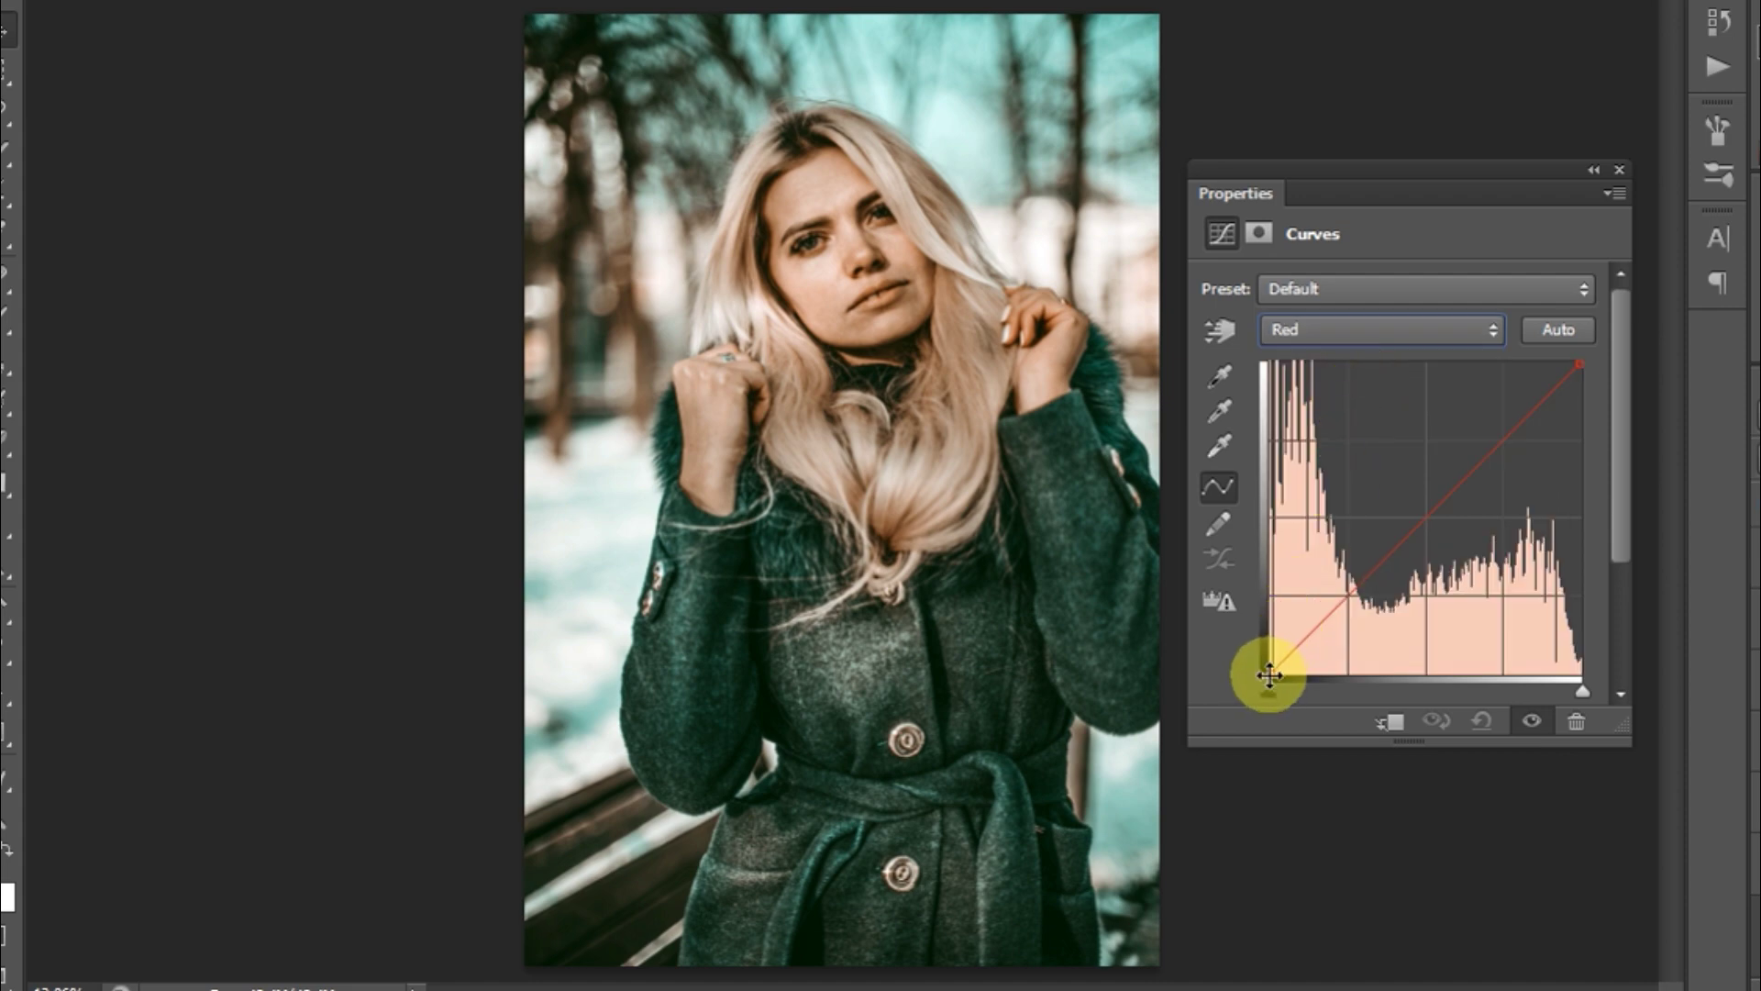
drag(1269, 676, 1255, 654)
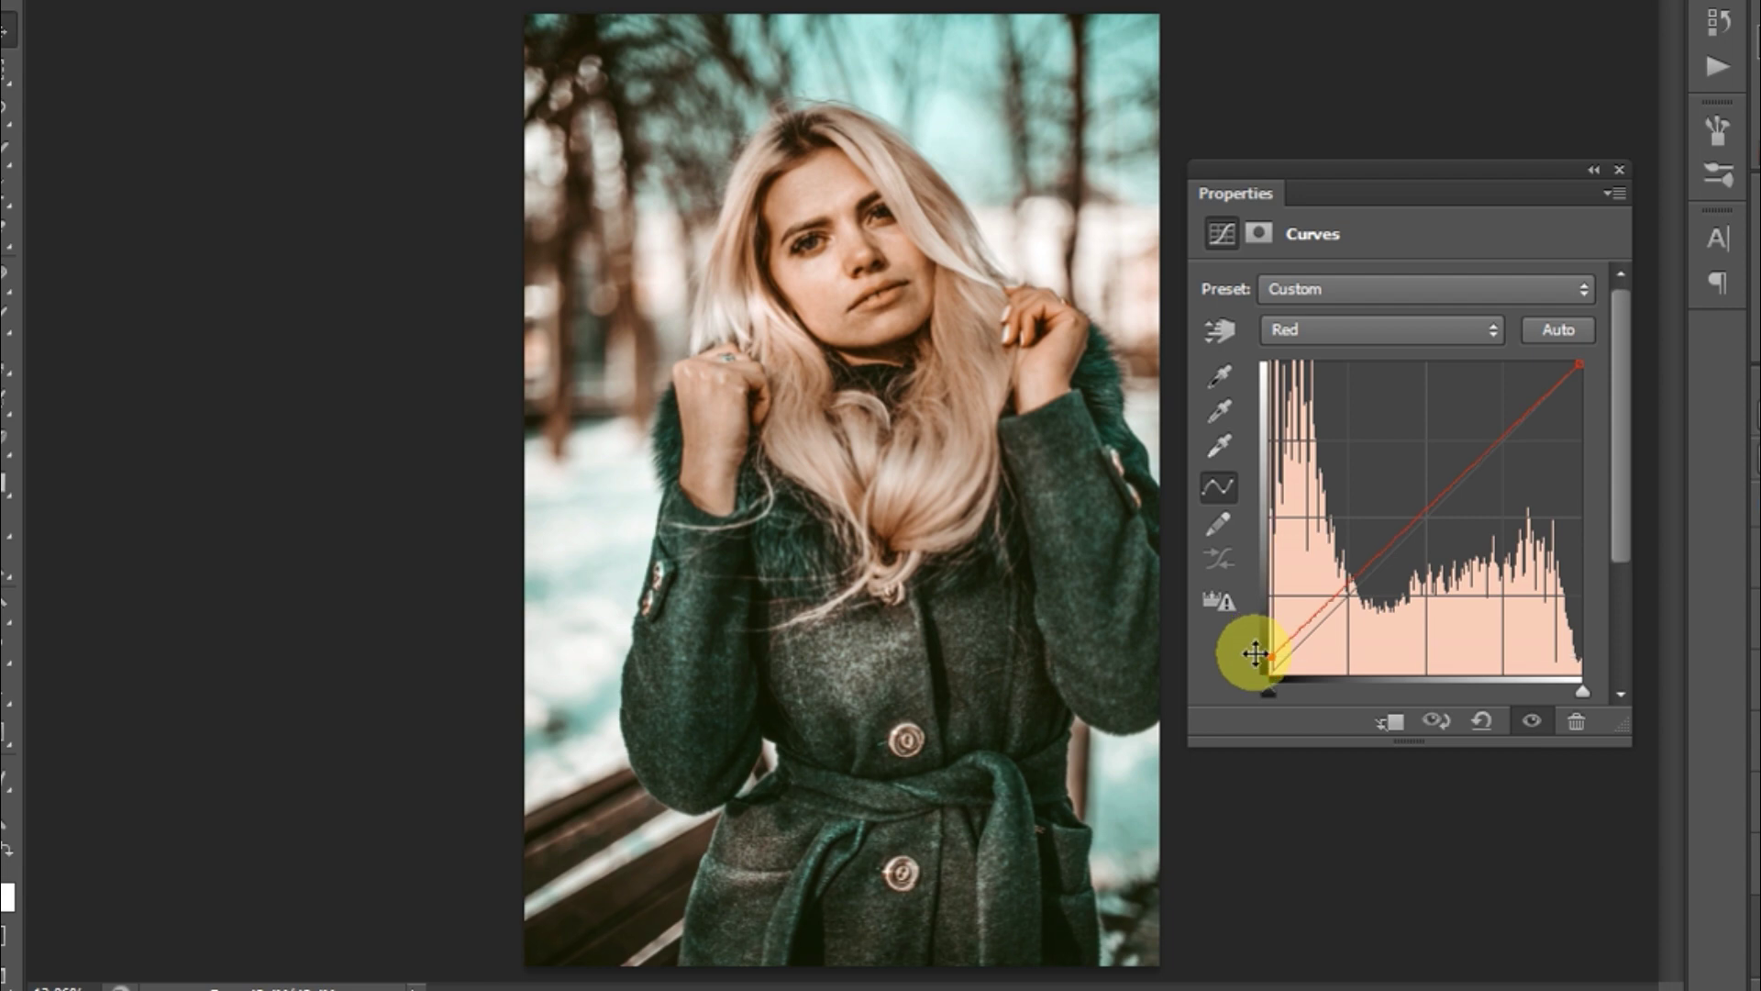
click(1417, 326)
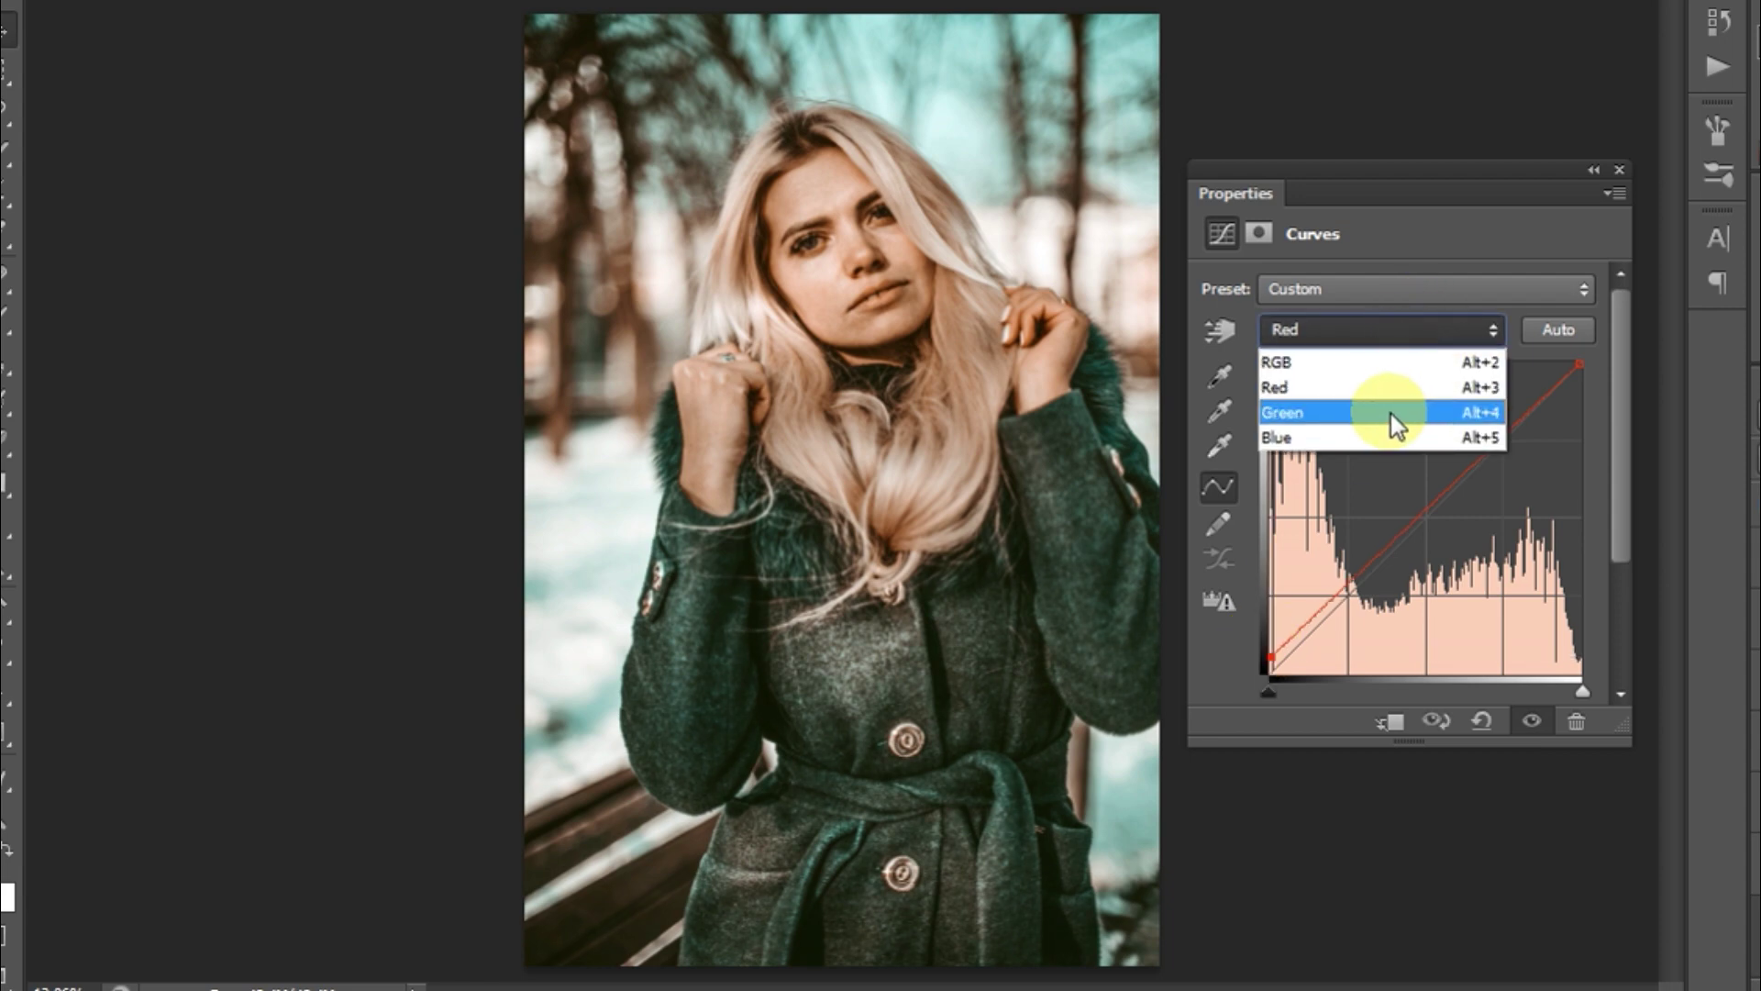
click(1390, 438)
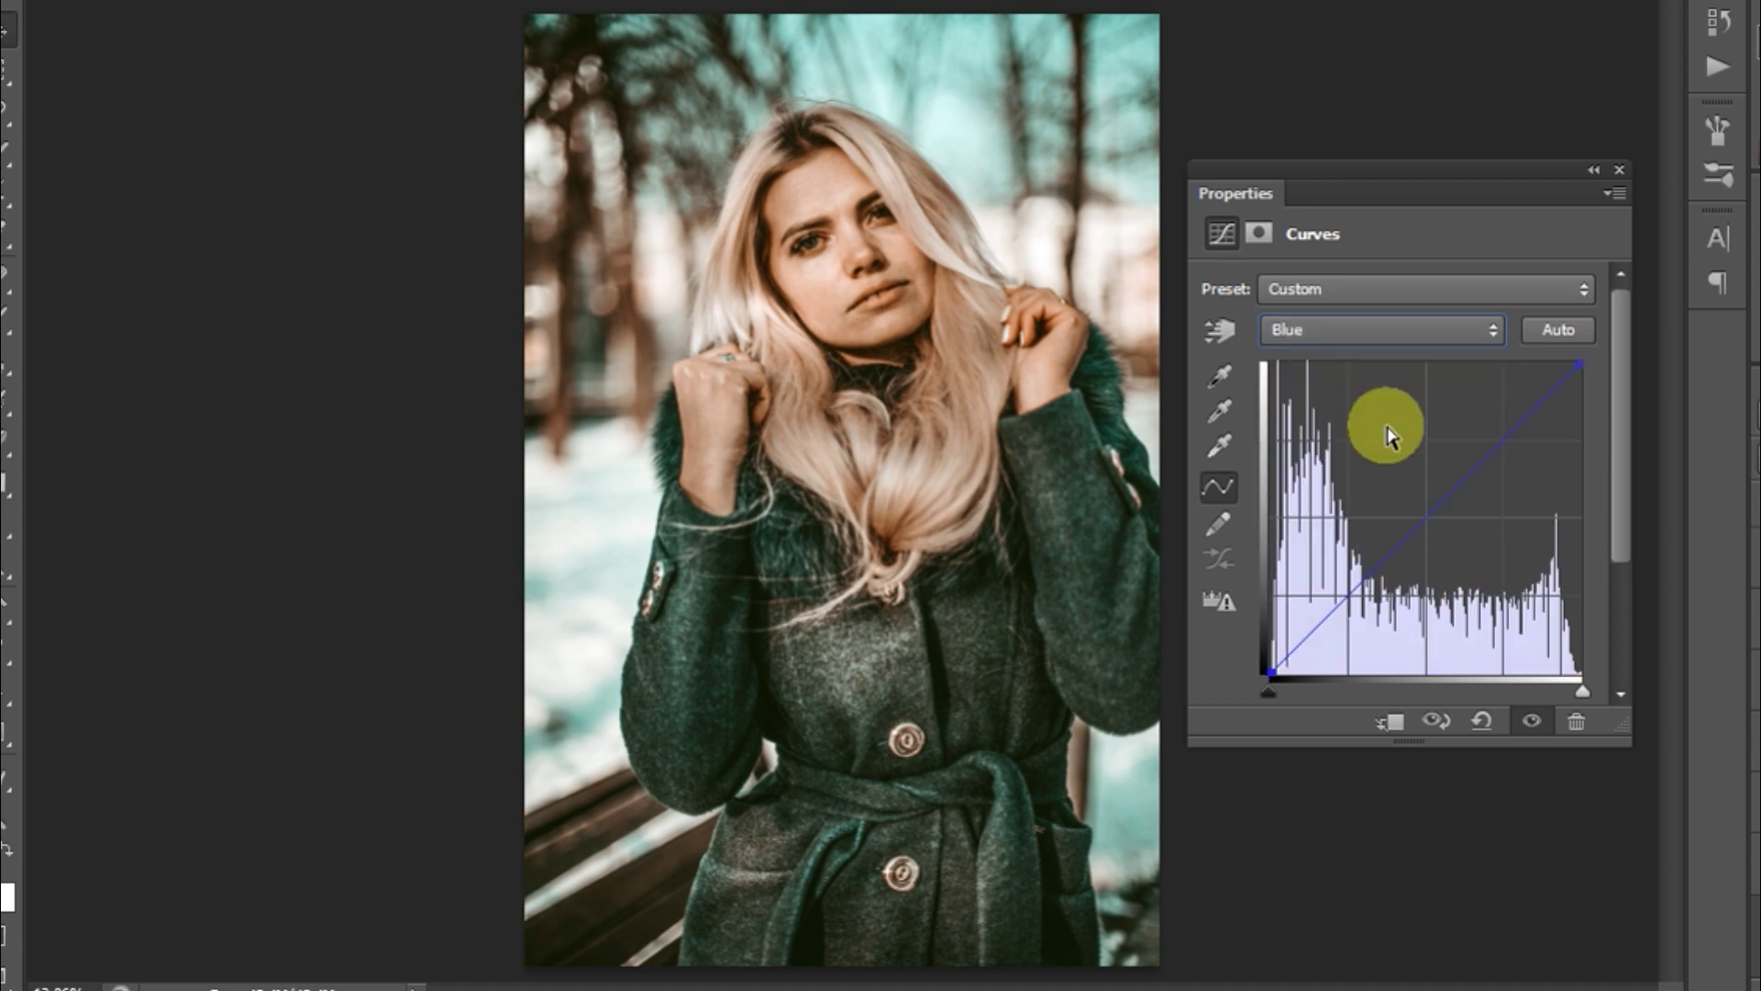
drag(1270, 676, 1256, 649)
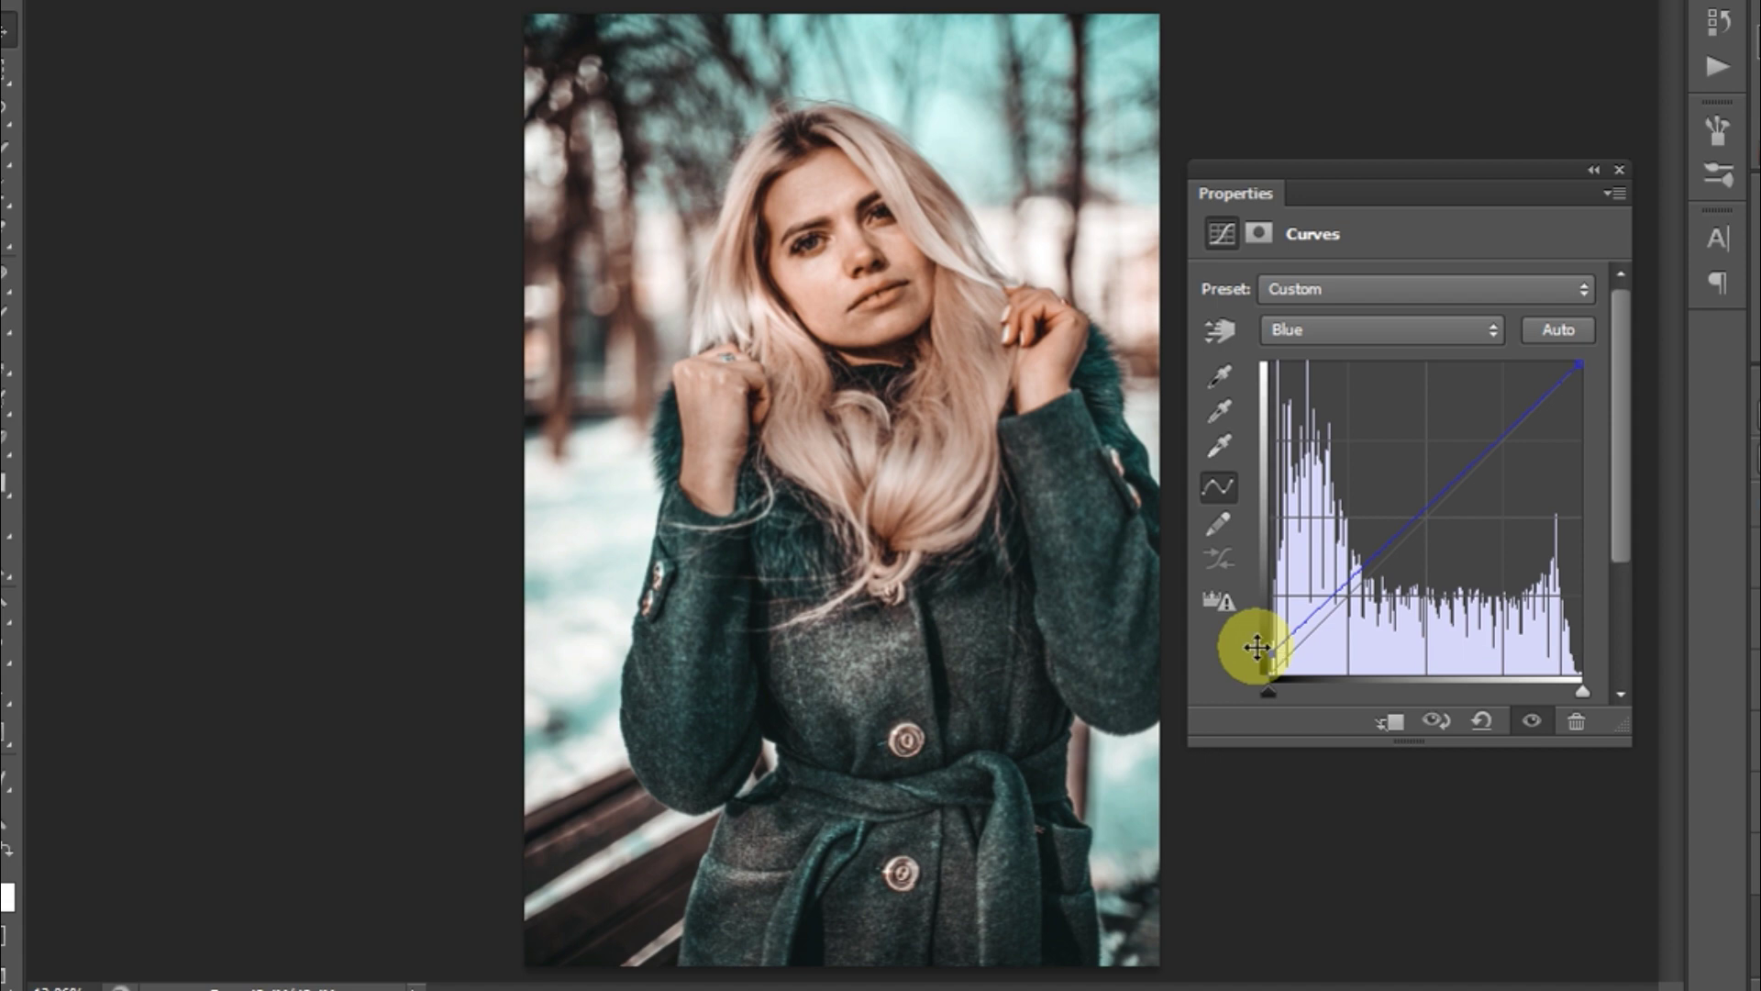
Reshape the RGB curve: black point moved right, midpoint nudged down, white point lowered.
click(1390, 326)
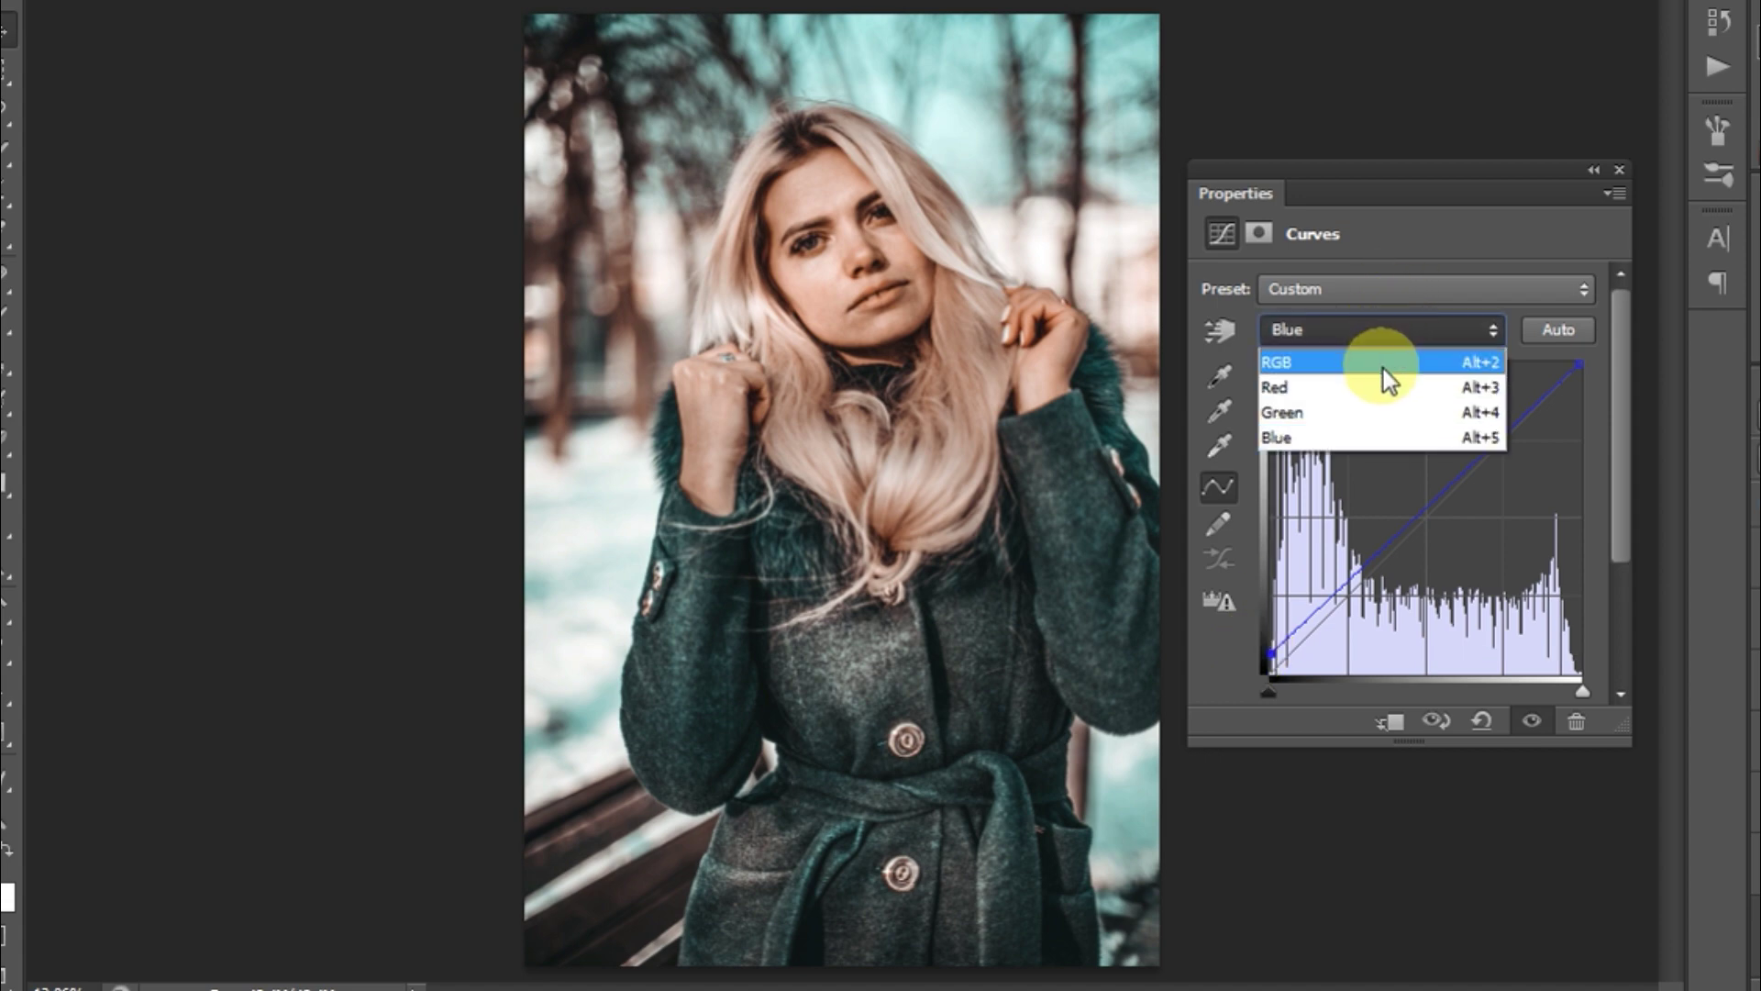
click(1383, 368)
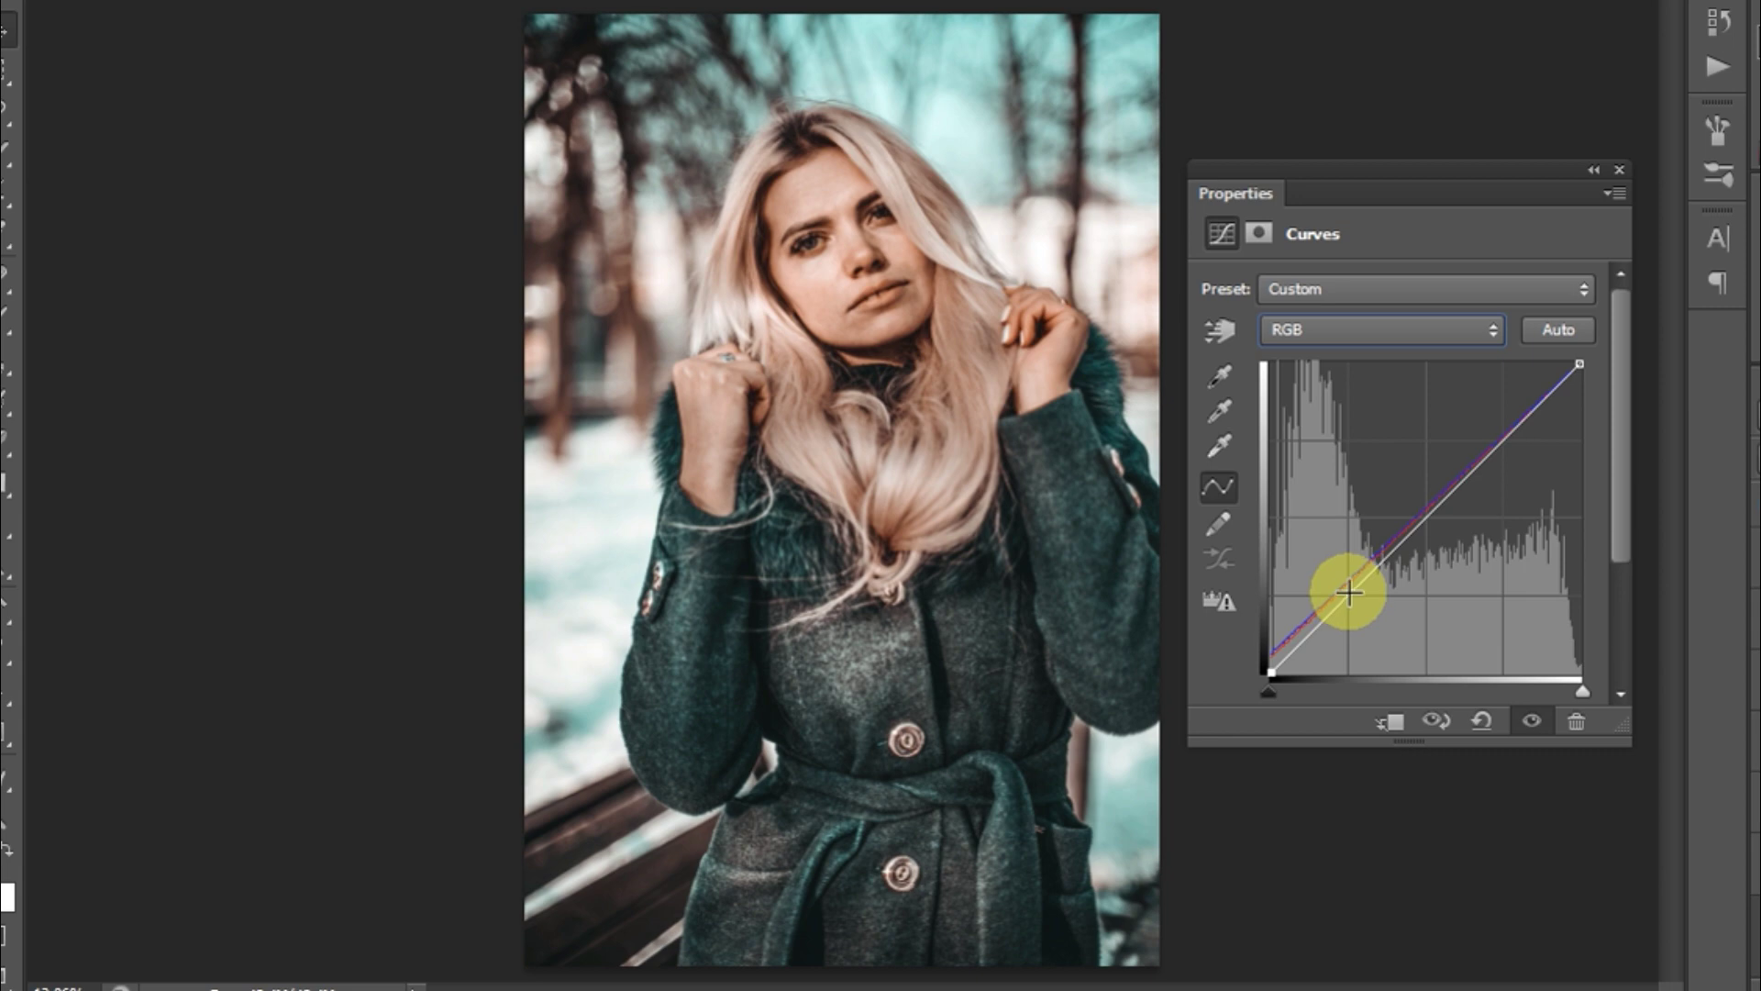
click(1270, 675)
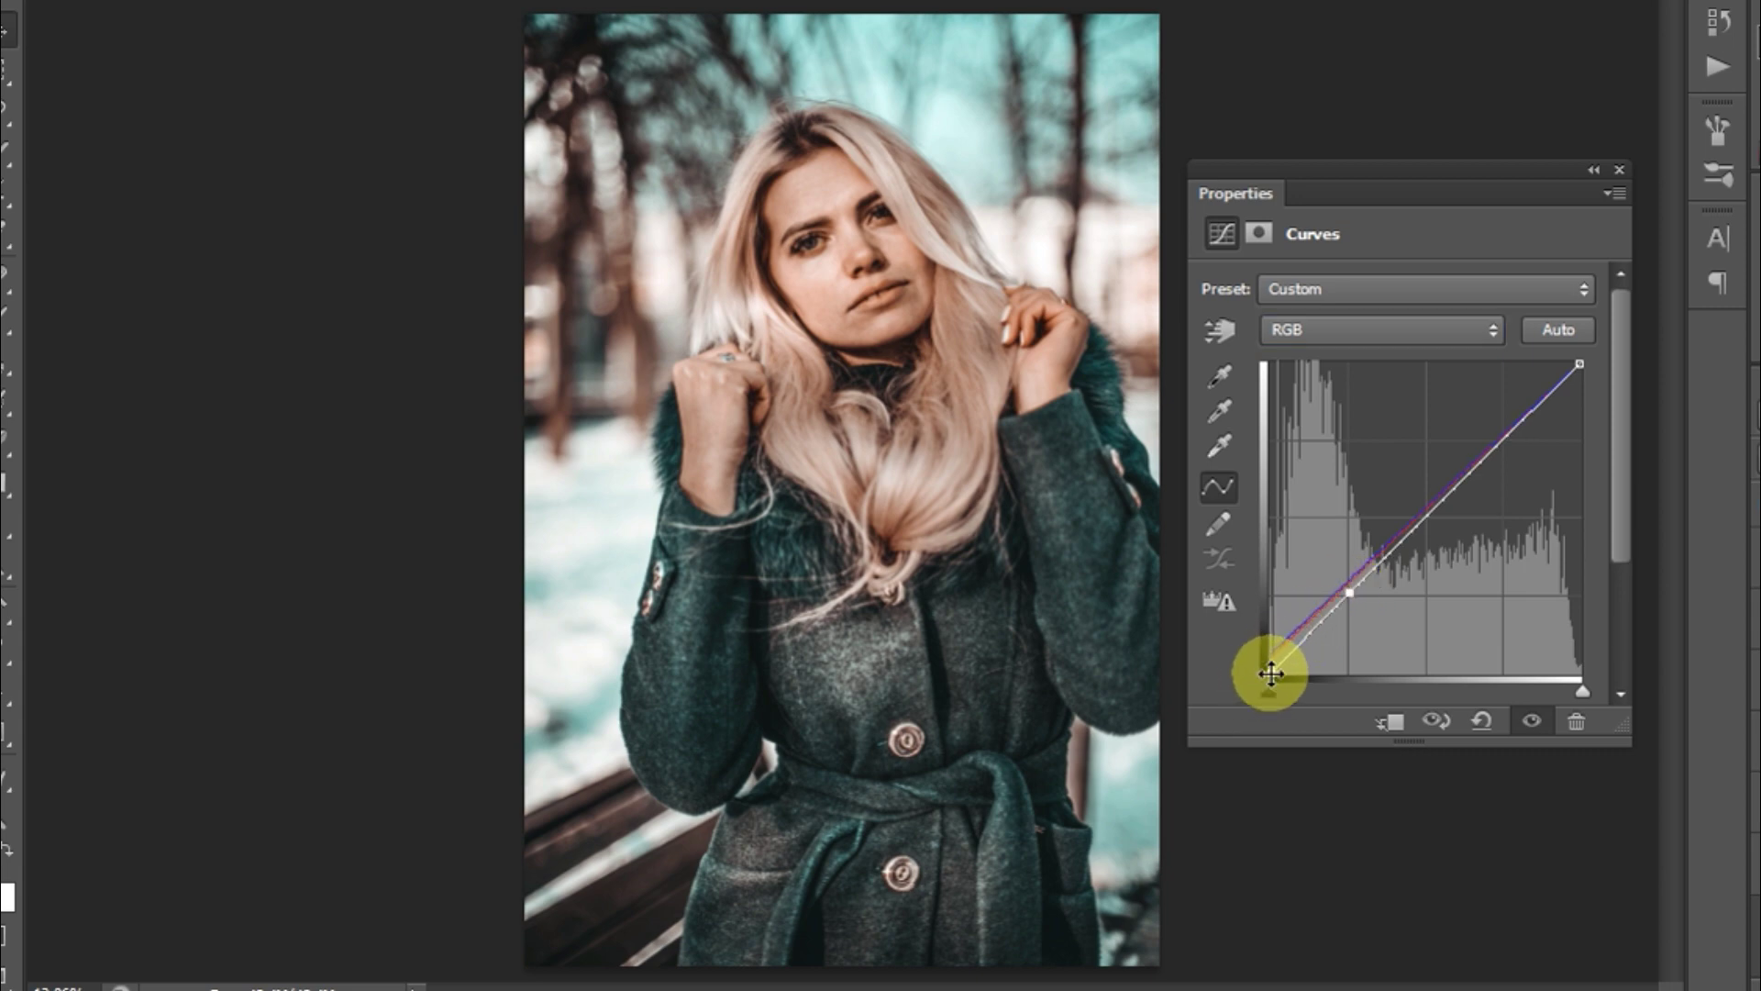
drag(1271, 675, 1288, 683)
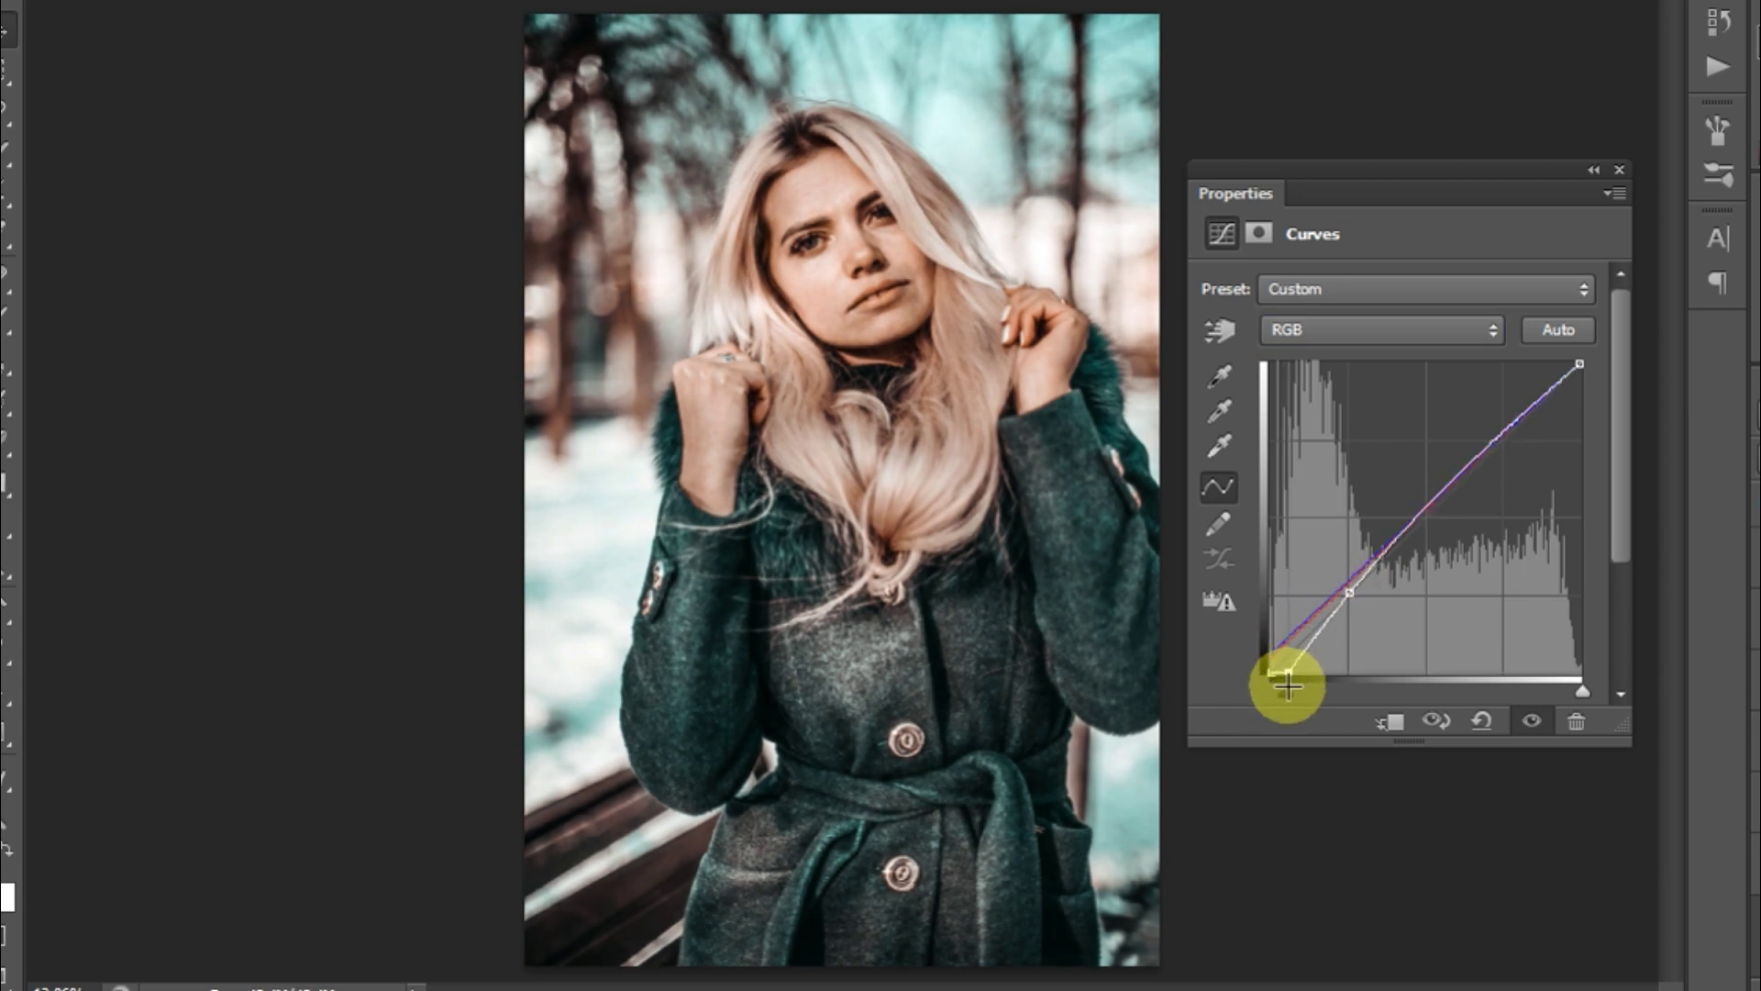
click(1351, 594)
drag(1349, 594, 1350, 597)
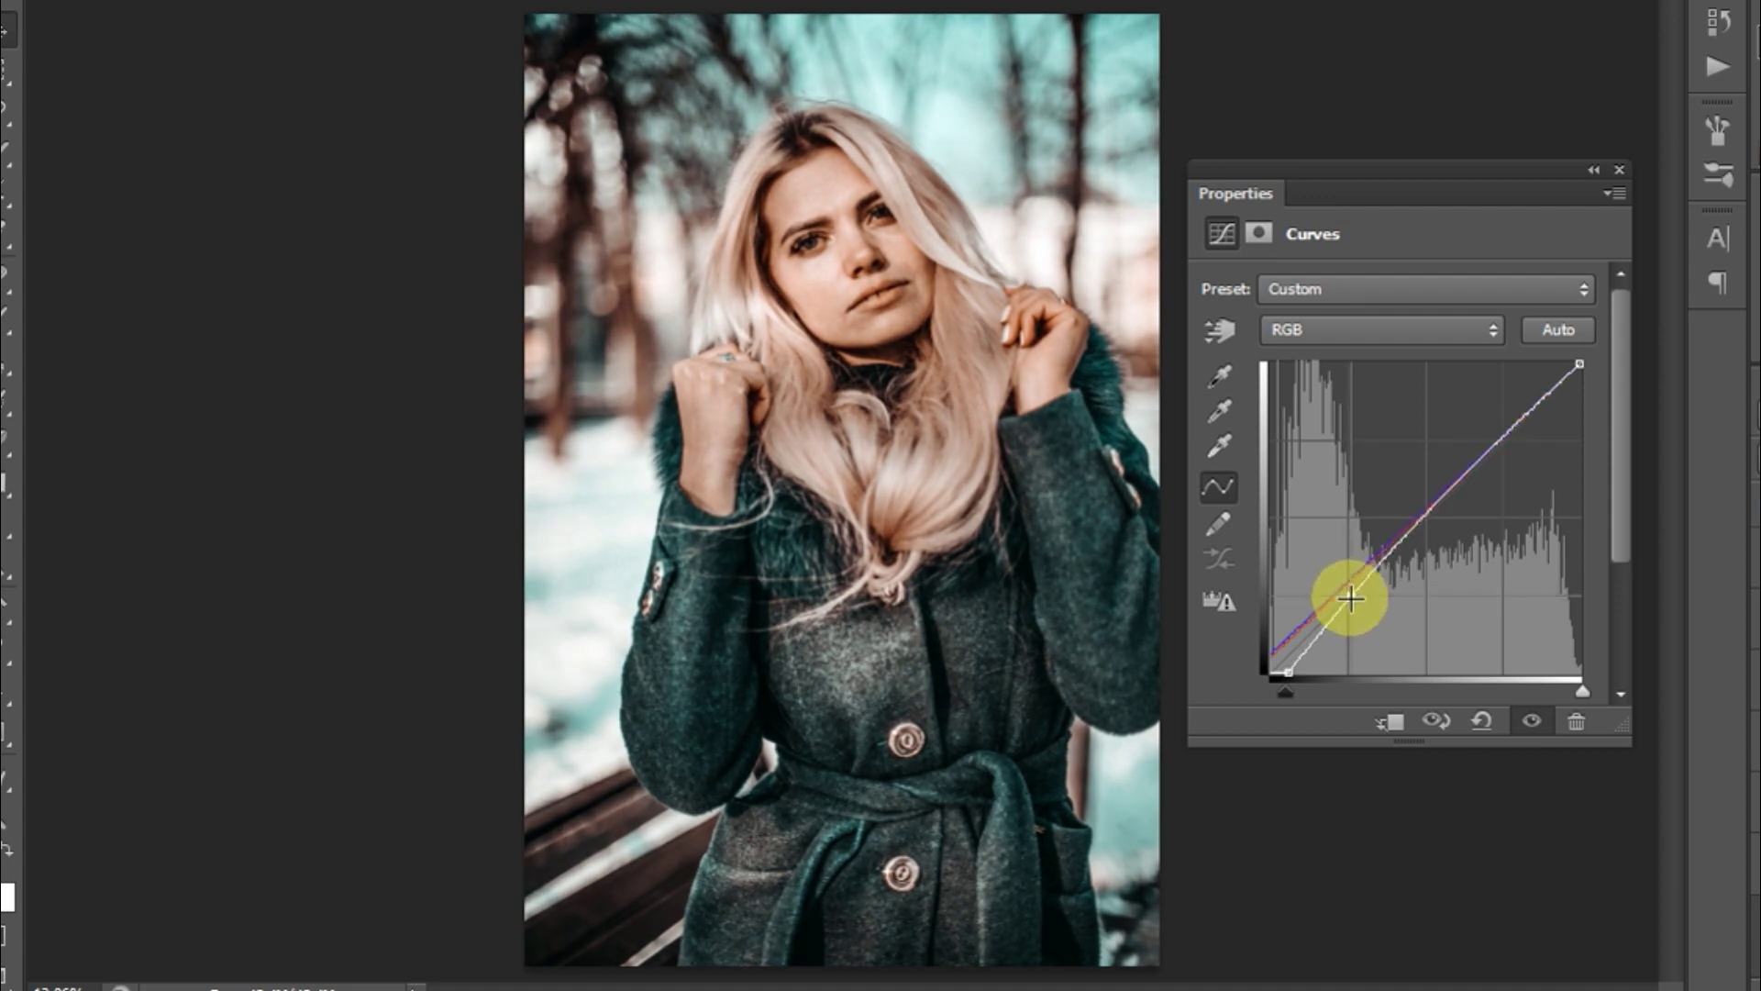
drag(1287, 673, 1289, 674)
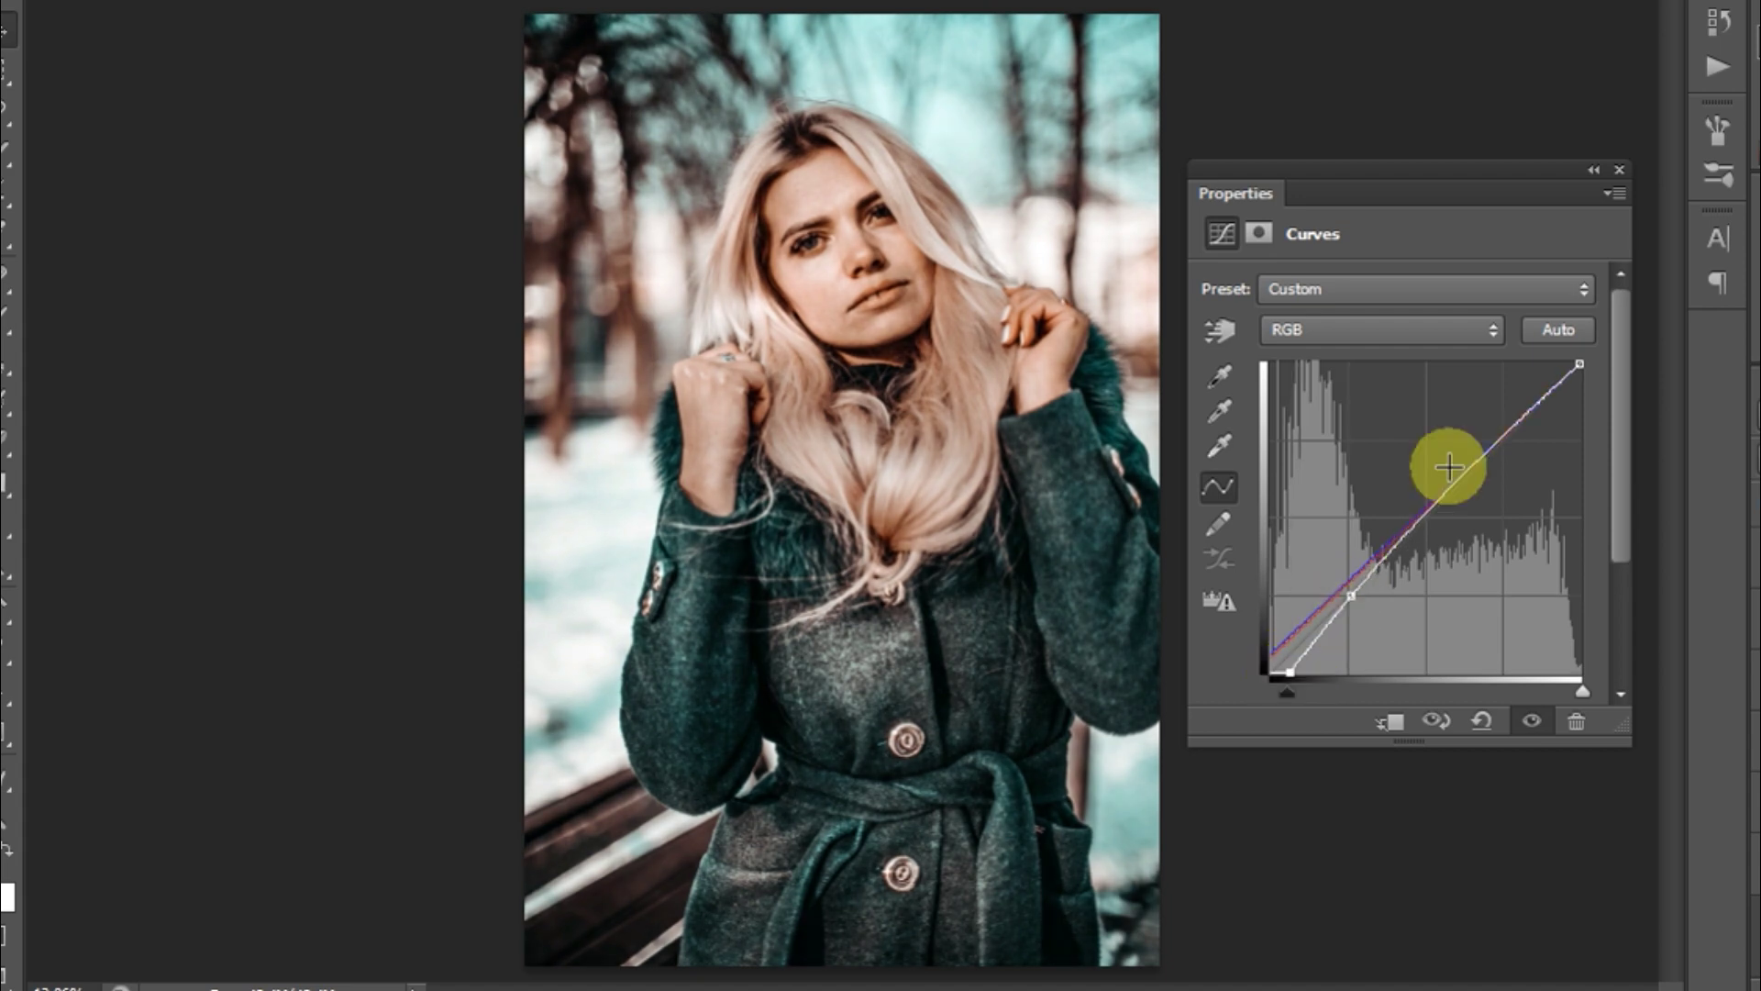
click(1579, 363)
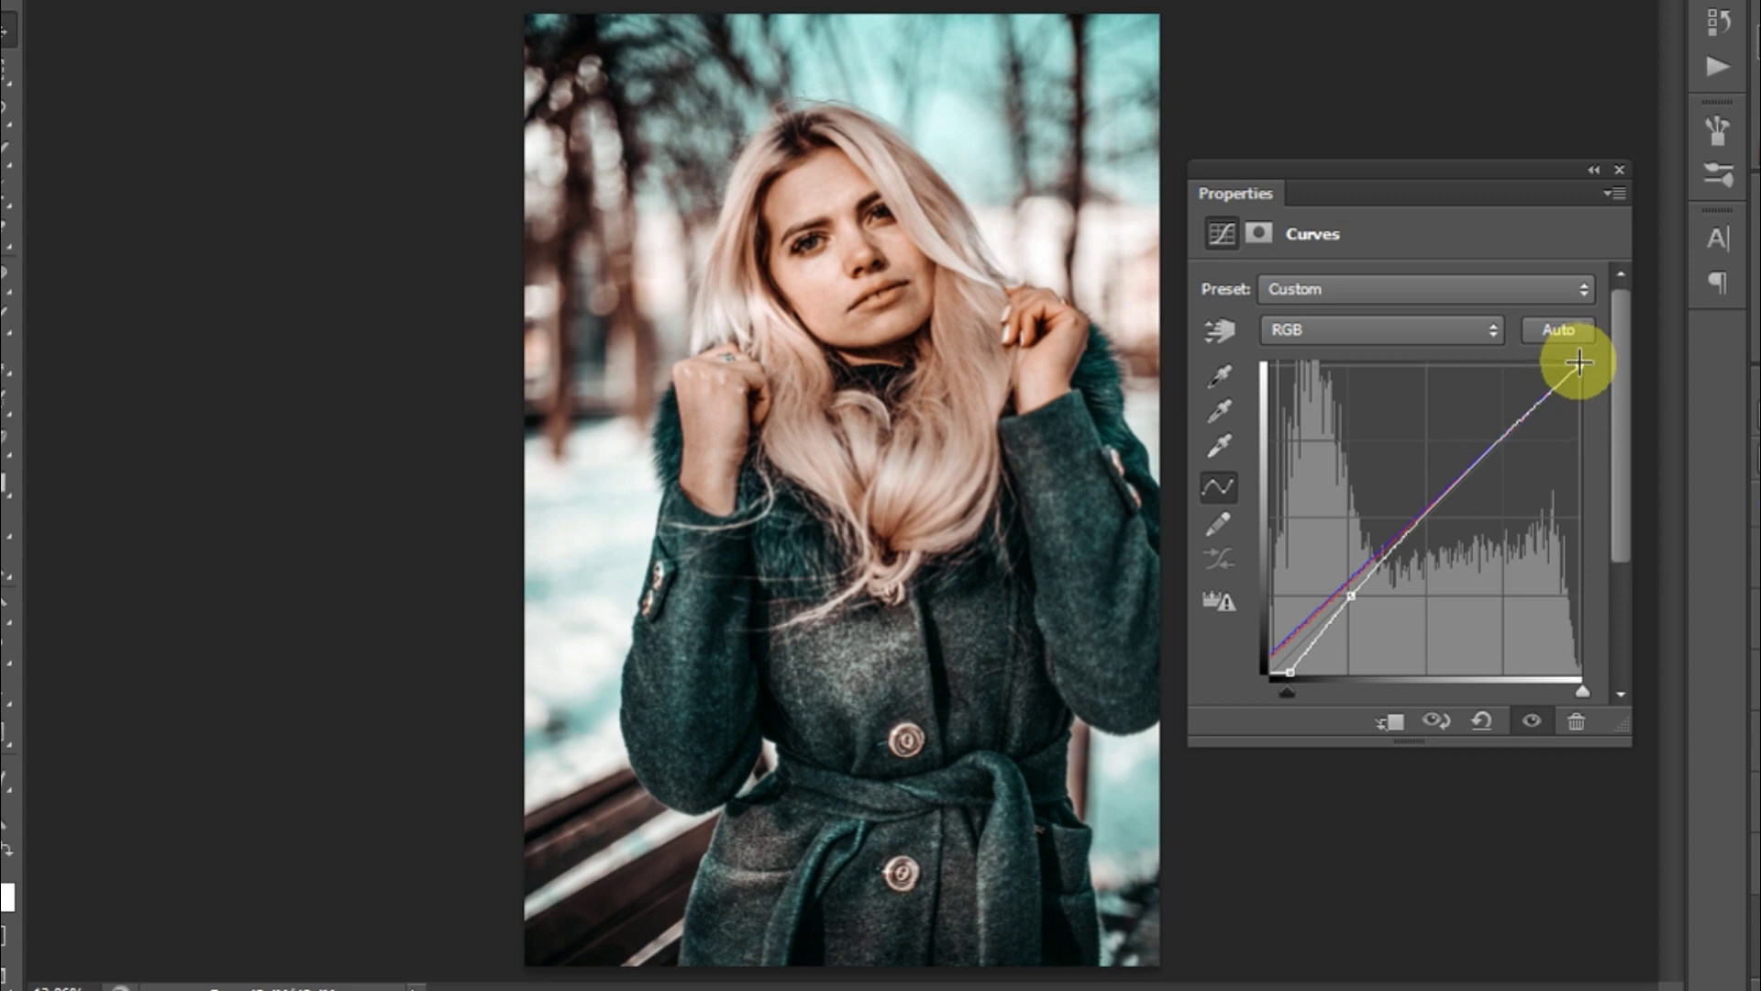
mouse_move(1580, 364)
mouse_down()
mouse_move(1590, 403)
mouse_move(1593, 384)
mouse_up()
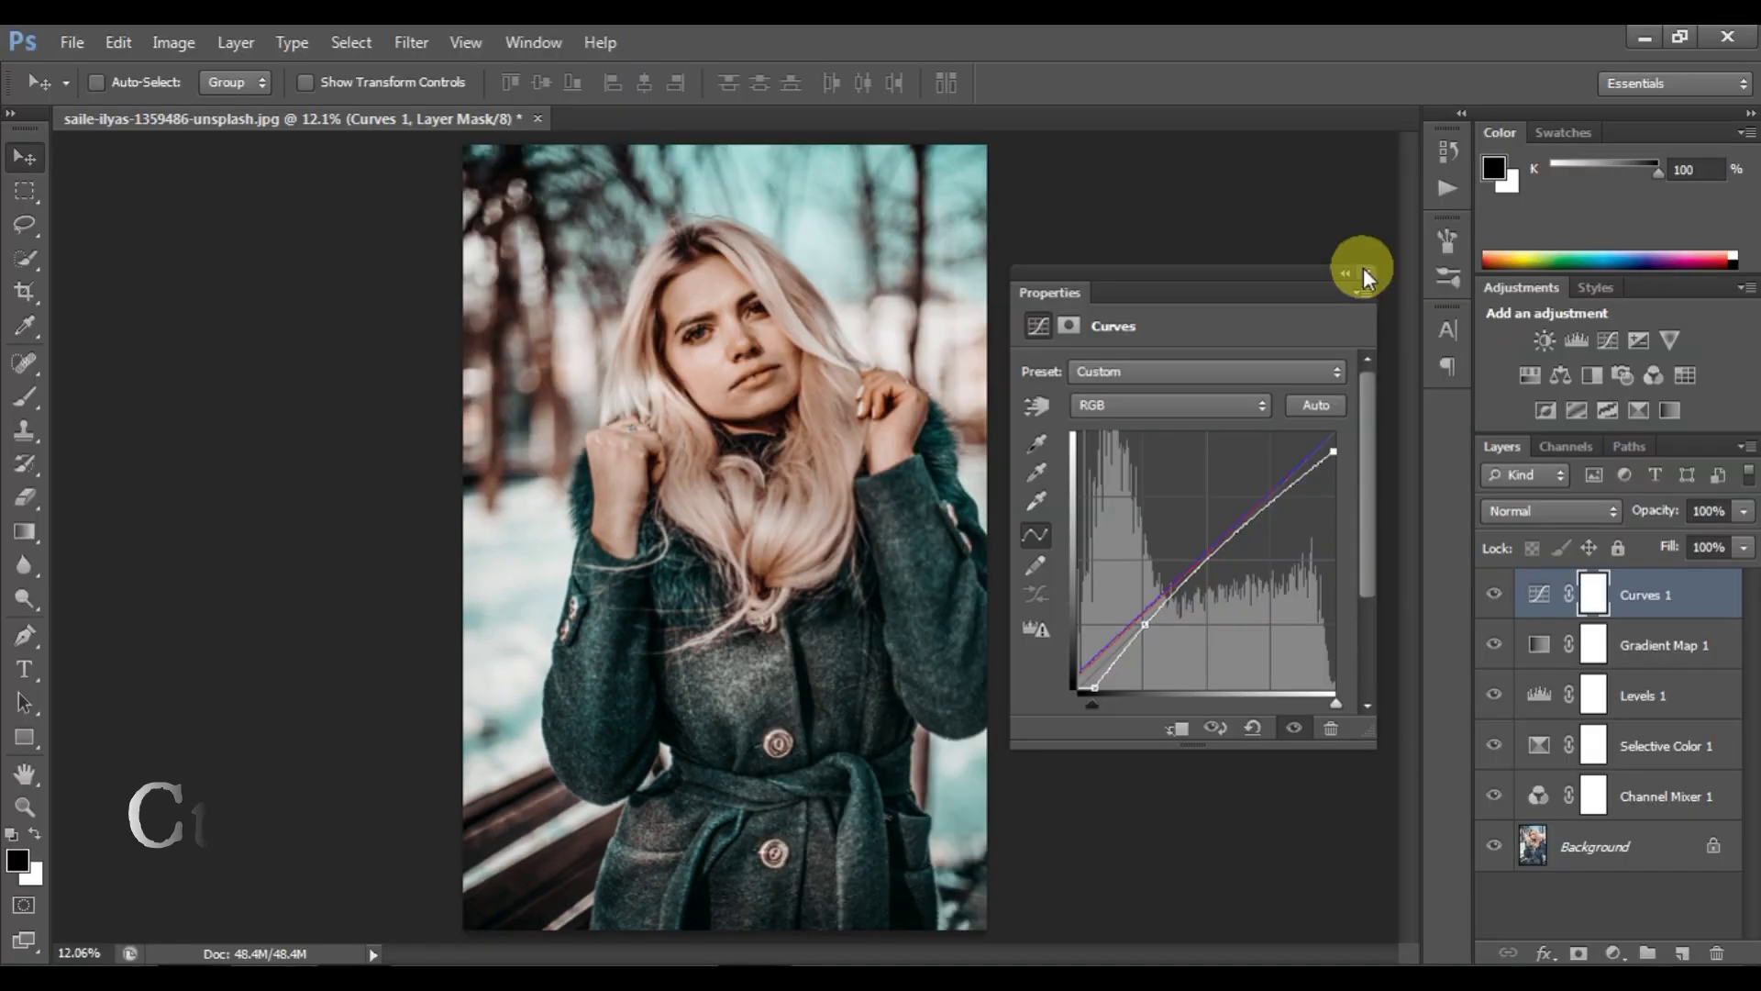
Group Curves 1 through Channel Mixer 1 into Group 1 with Ctrl+G and toggle its visibility to compare.
click(1616, 169)
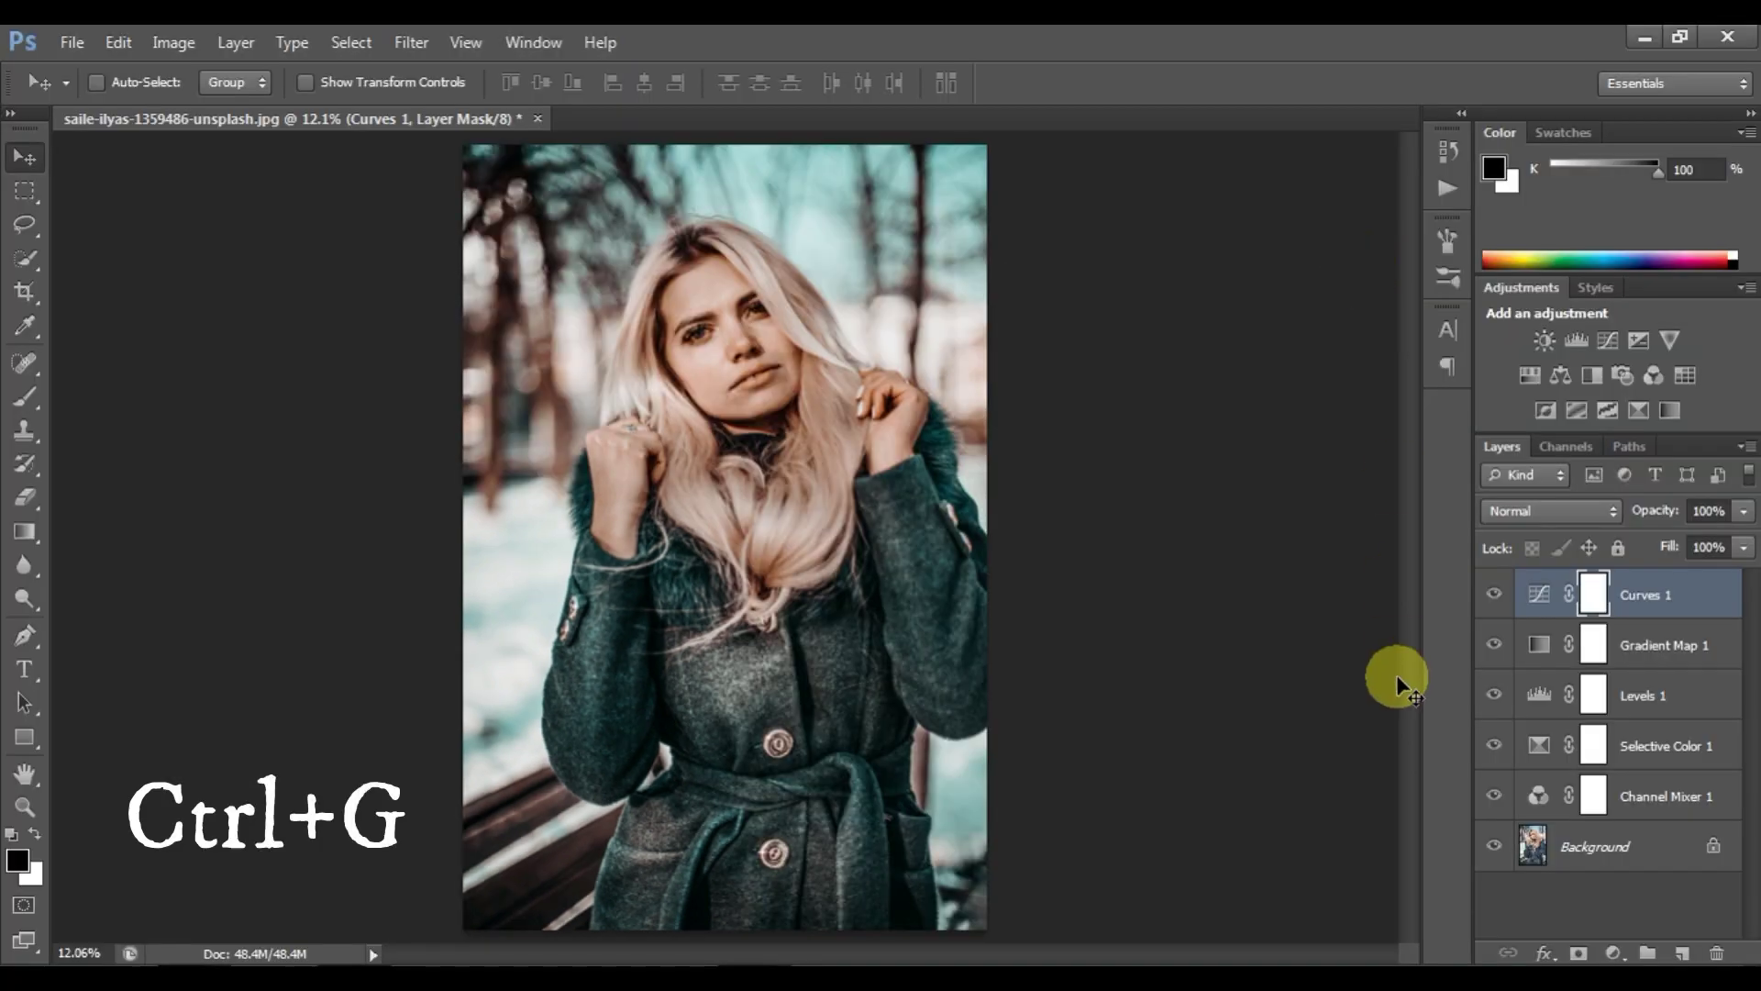
shift+click(1663, 642)
shift+click(1663, 704)
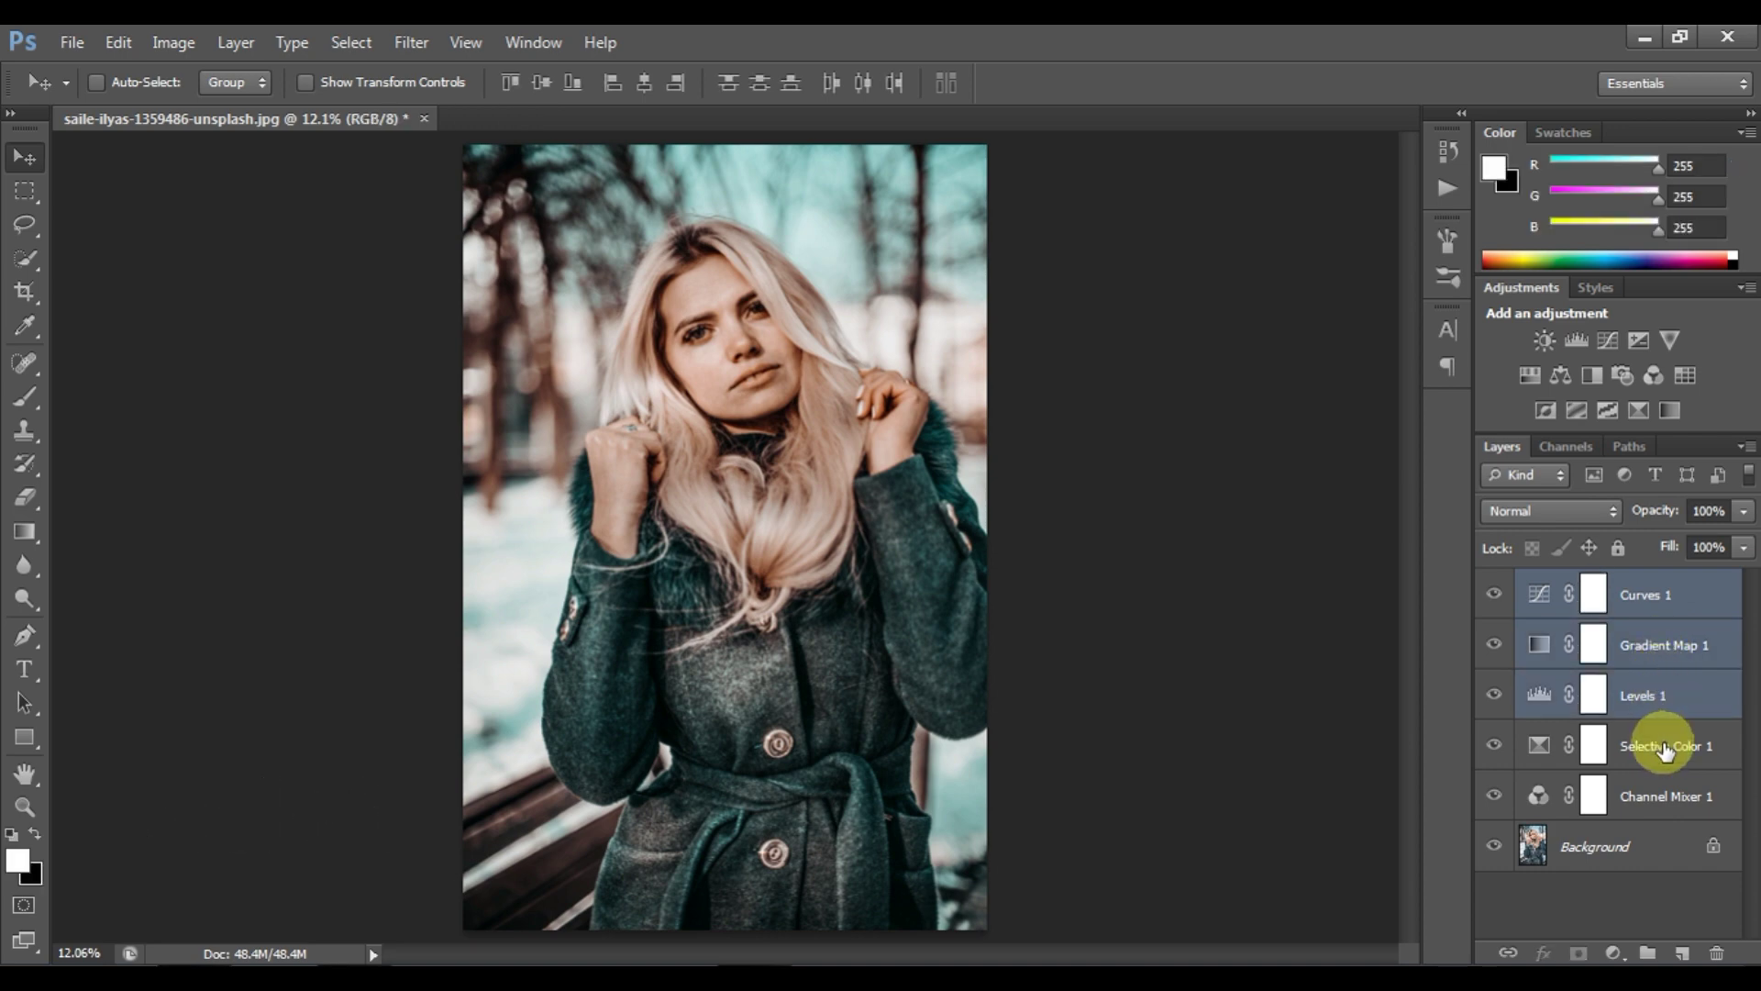
shift+click(1666, 741)
shift+click(1666, 797)
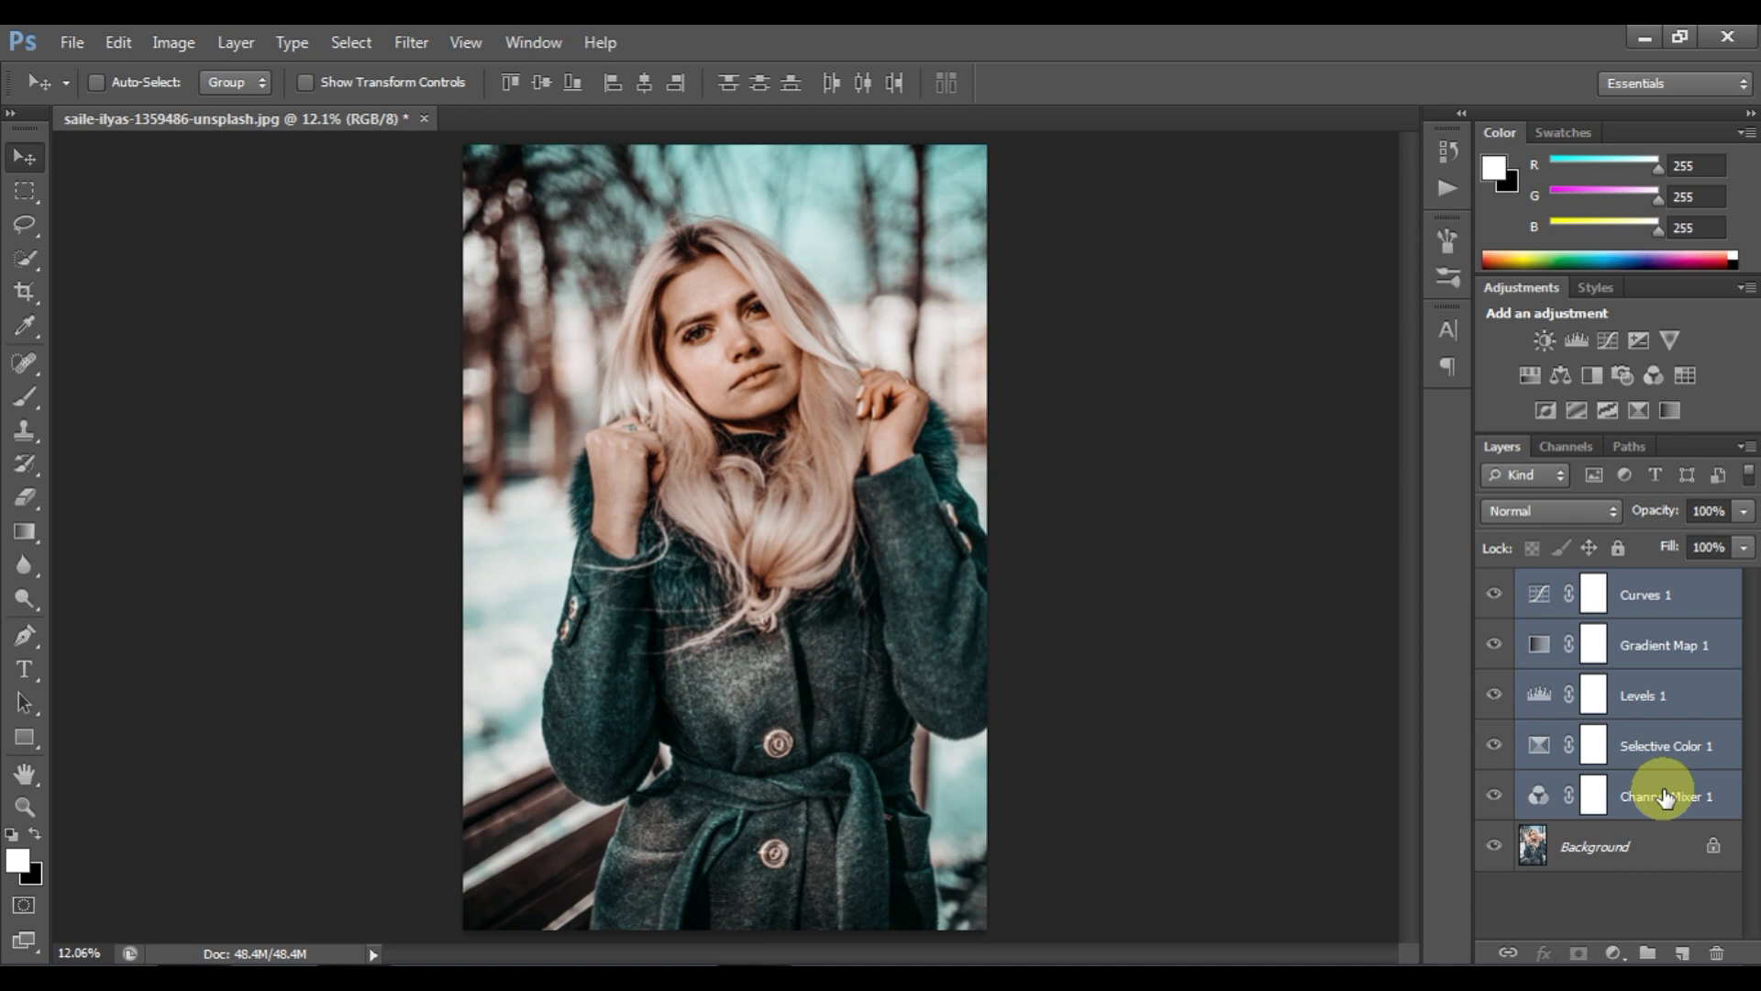
key(ctrl+g)
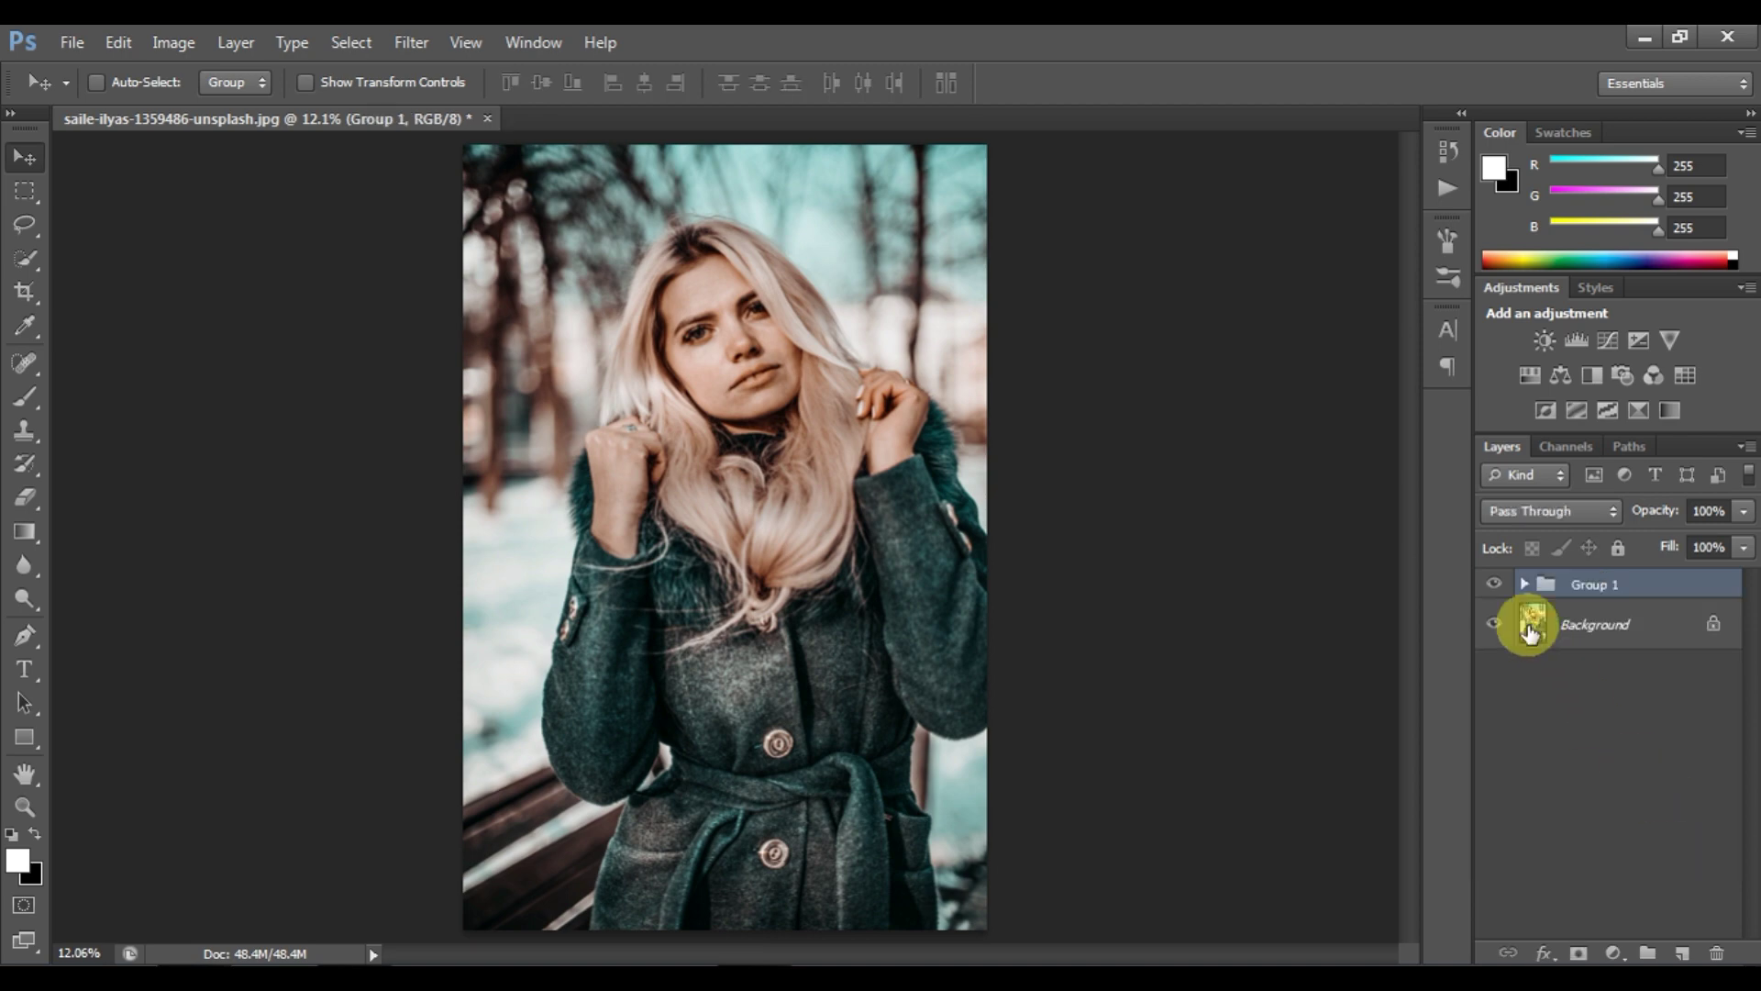
click(1494, 585)
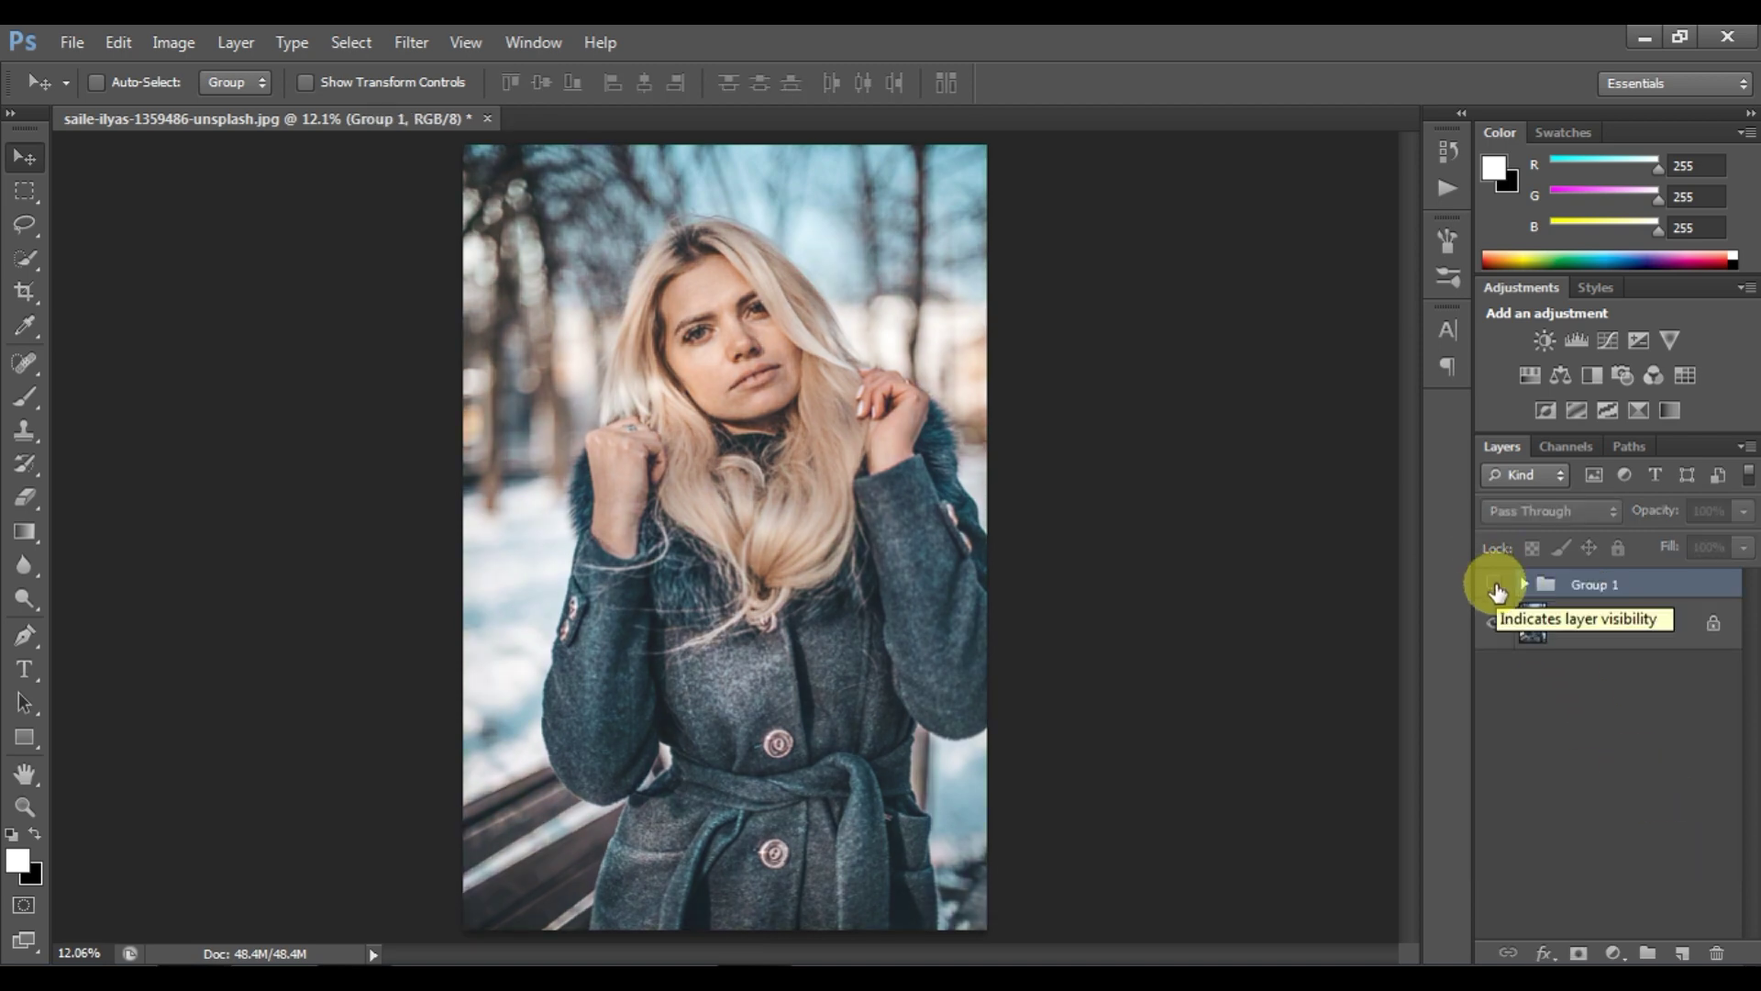
click(1494, 587)
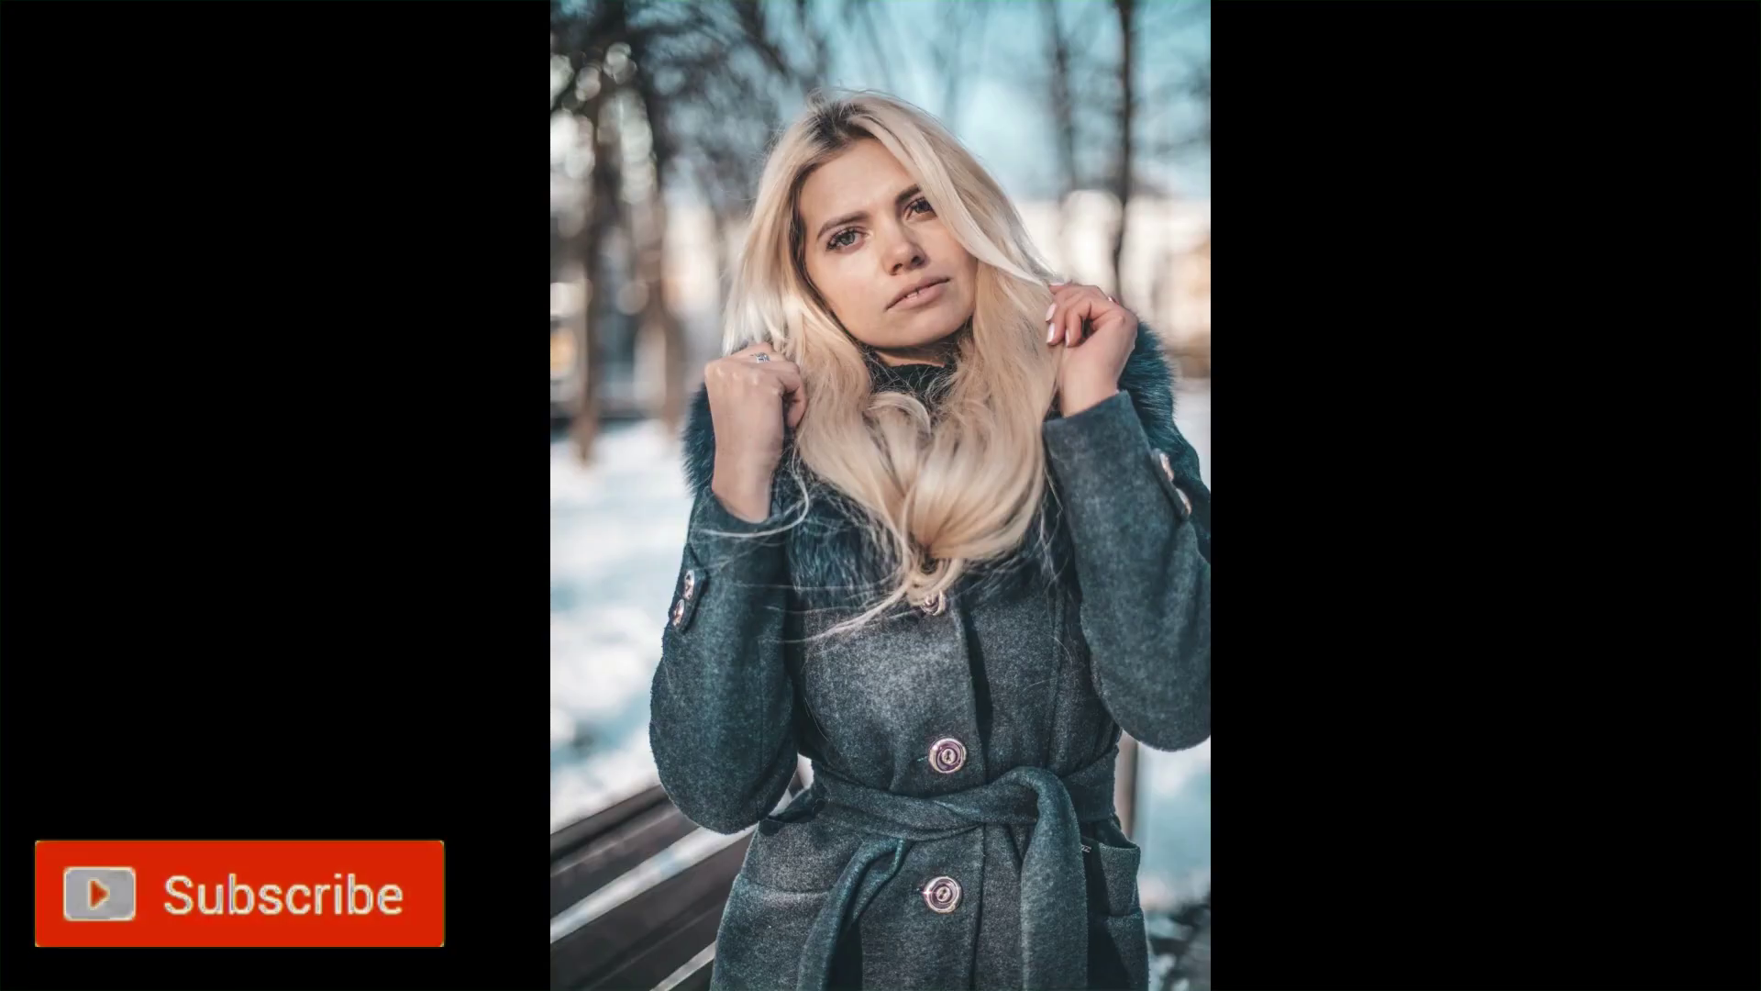